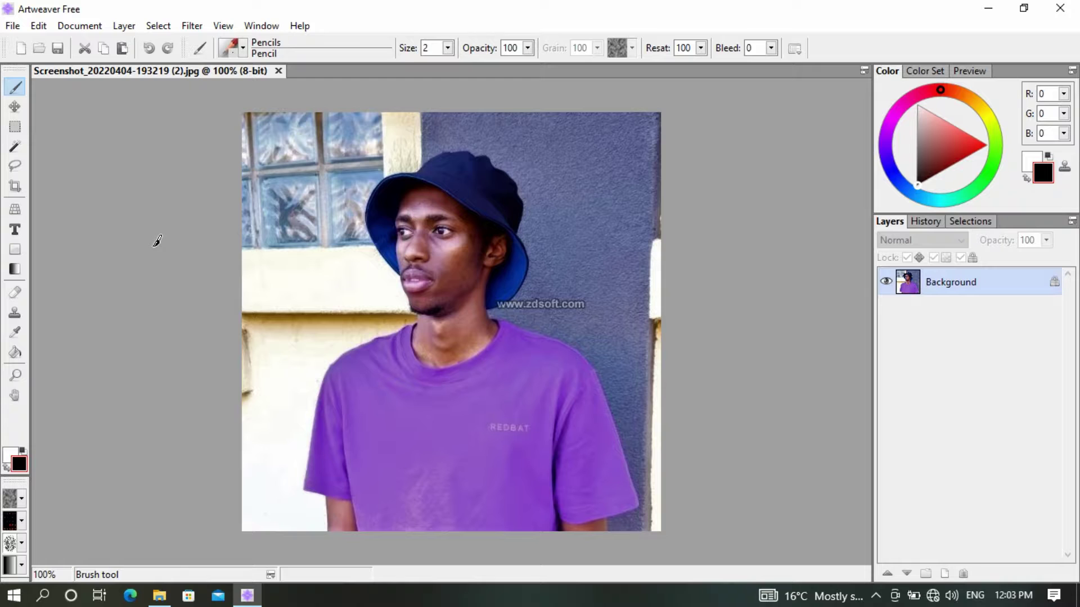
pyautogui.scroll(2, 412, 290)
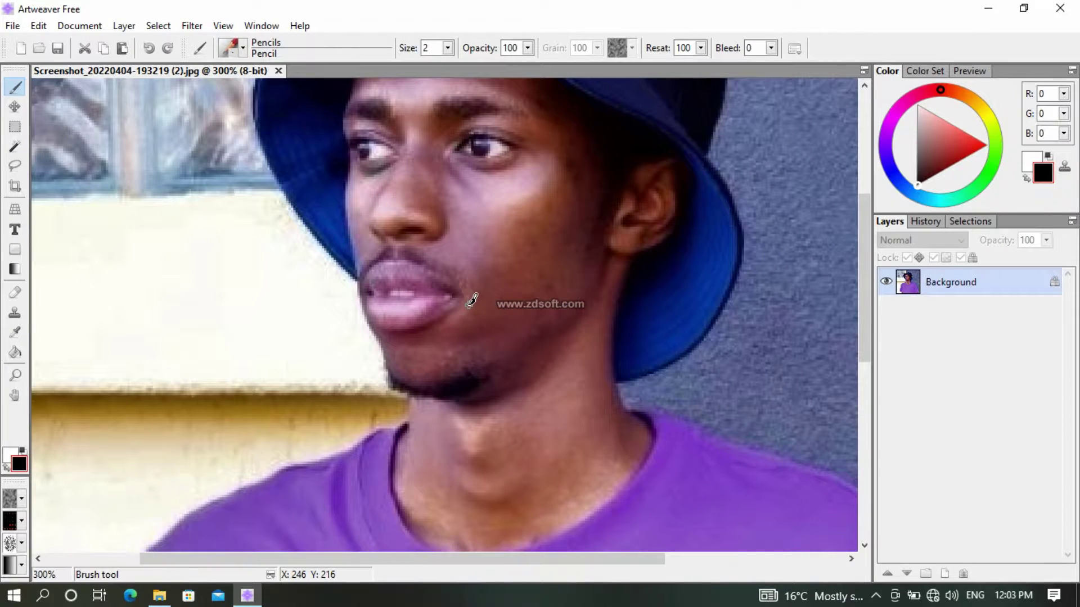
pyautogui.scroll(1, 471, 300)
pyautogui.scroll(-4, 473, 300)
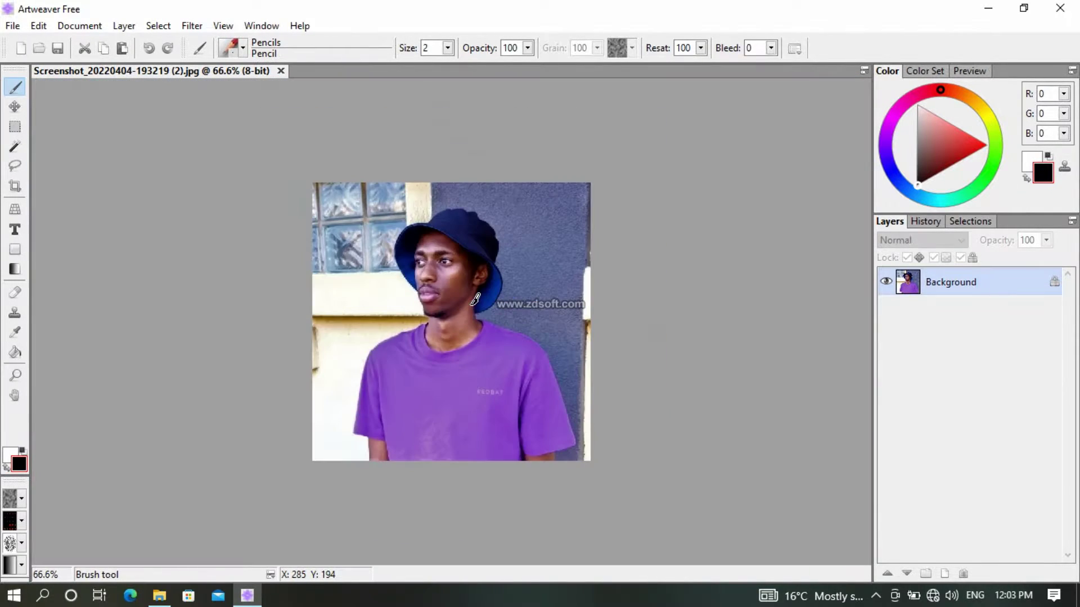
pyautogui.scroll(1, 464, 291)
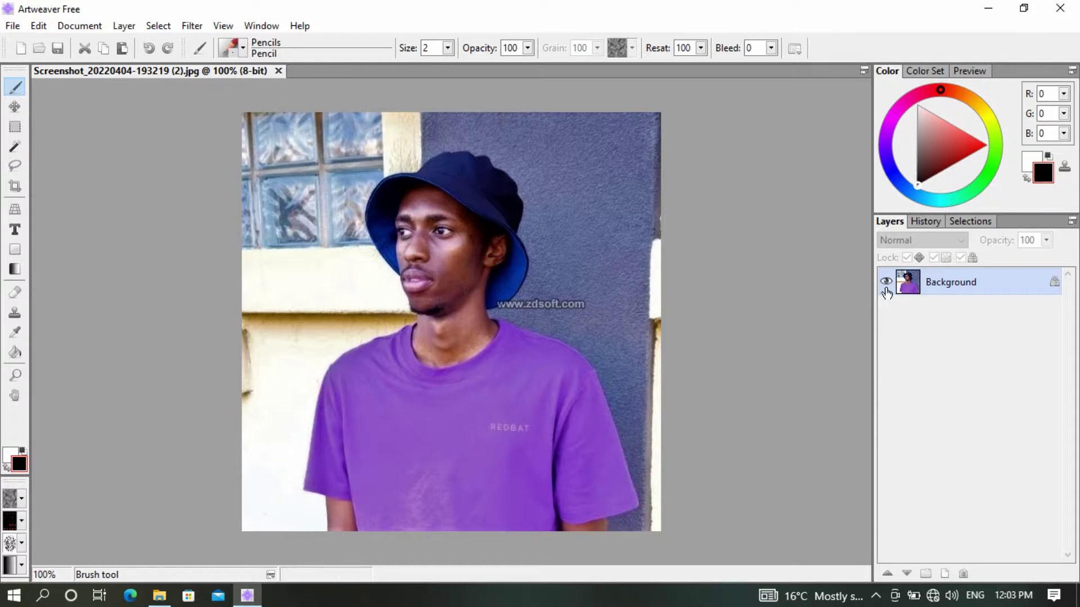
# Duplicate the Background layer with the original hidden, and add an empty layer above the copy
pyautogui.rightClick(963, 289)
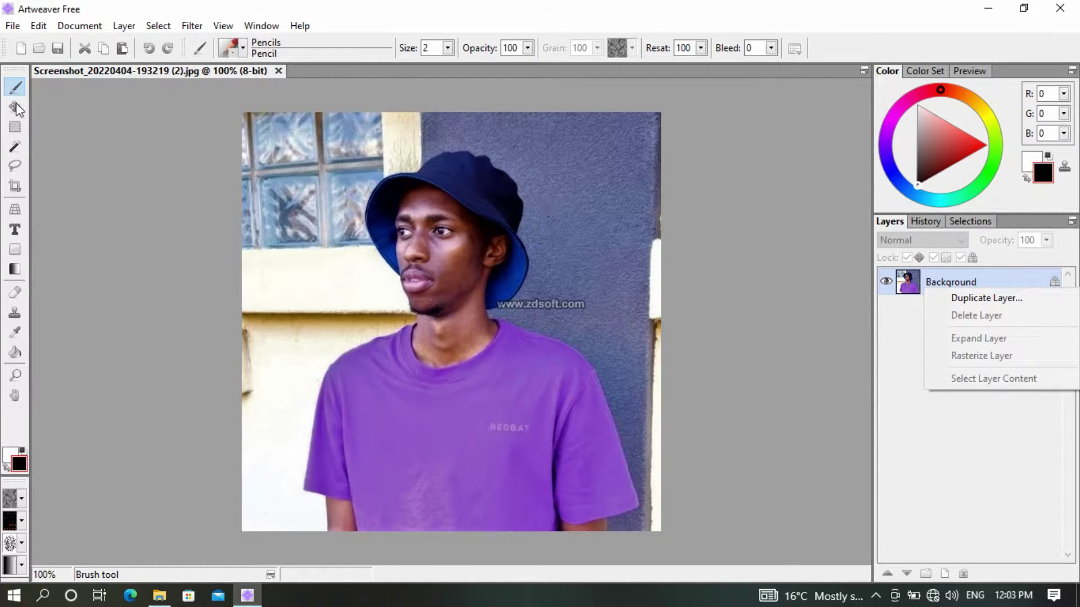
pyautogui.click(989, 300)
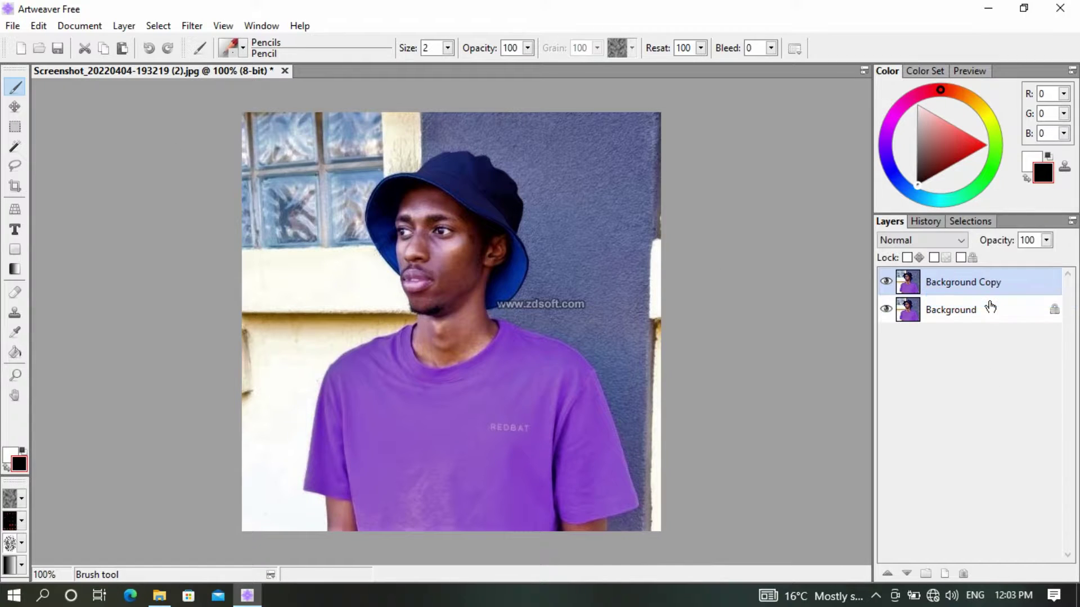
pyautogui.click(886, 309)
pyautogui.click(945, 574)
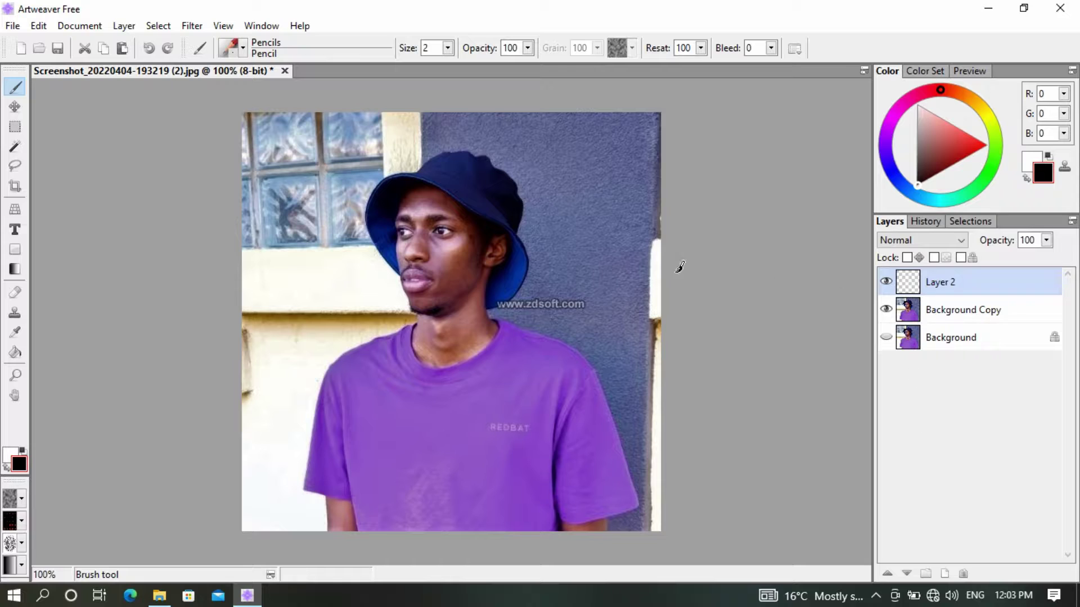
pyautogui.click(243, 55)
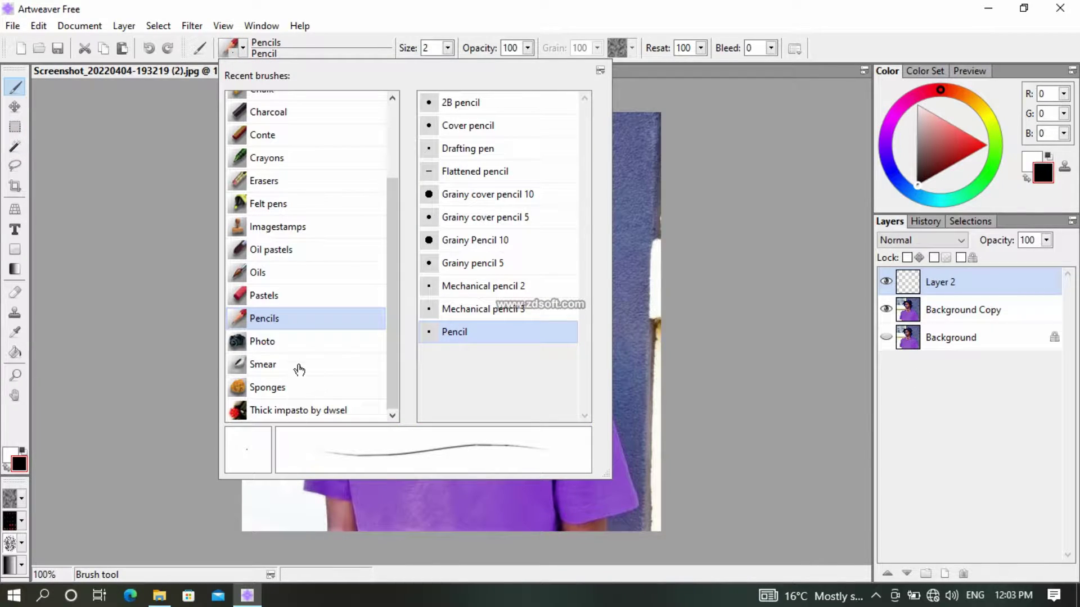
pyautogui.click(720, 298)
pyautogui.moveTo(570, 255)
pyautogui.mouseDown()
pyautogui.moveTo(578, 287)
pyautogui.moveTo(599, 251)
pyautogui.mouseUp()
pyautogui.hotkey('ctrl', 'z')
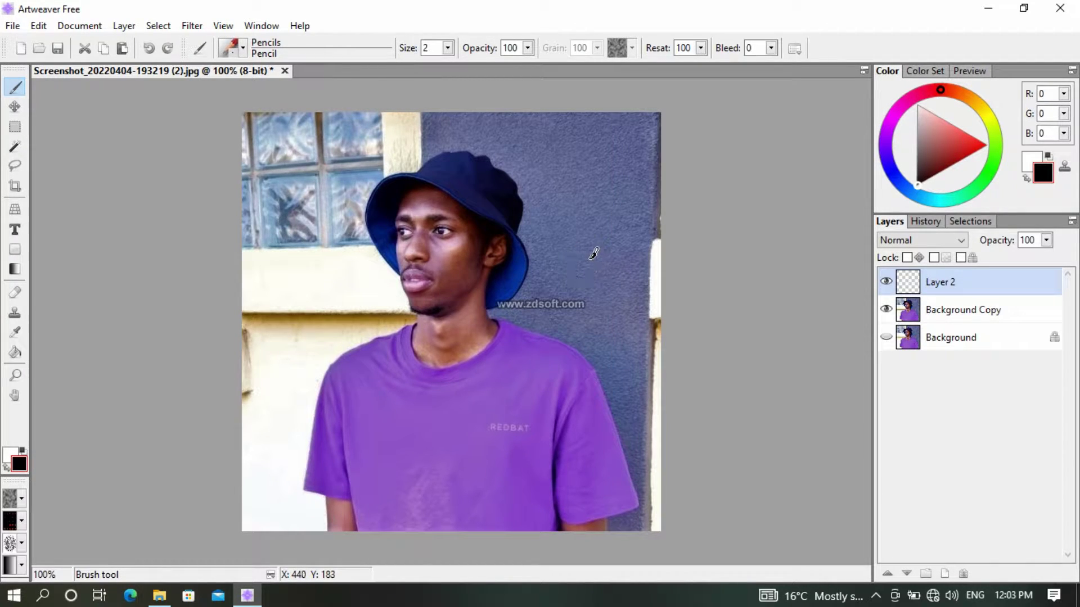
# Set the opacity of the Background Copy layer to 88
pyautogui.scroll(1, 426, 254)
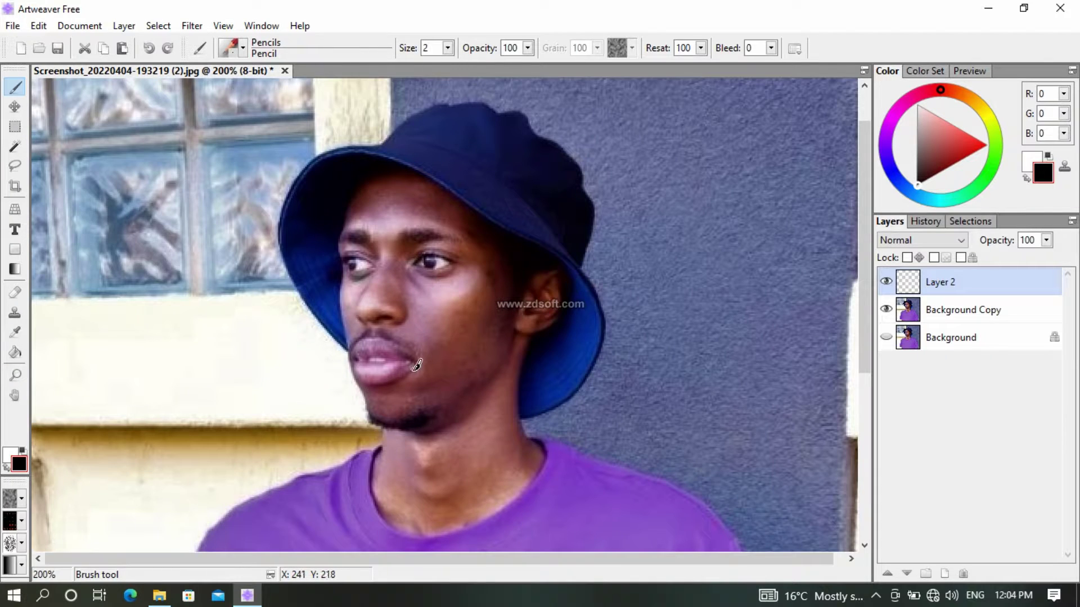
pyautogui.scroll(1, 415, 362)
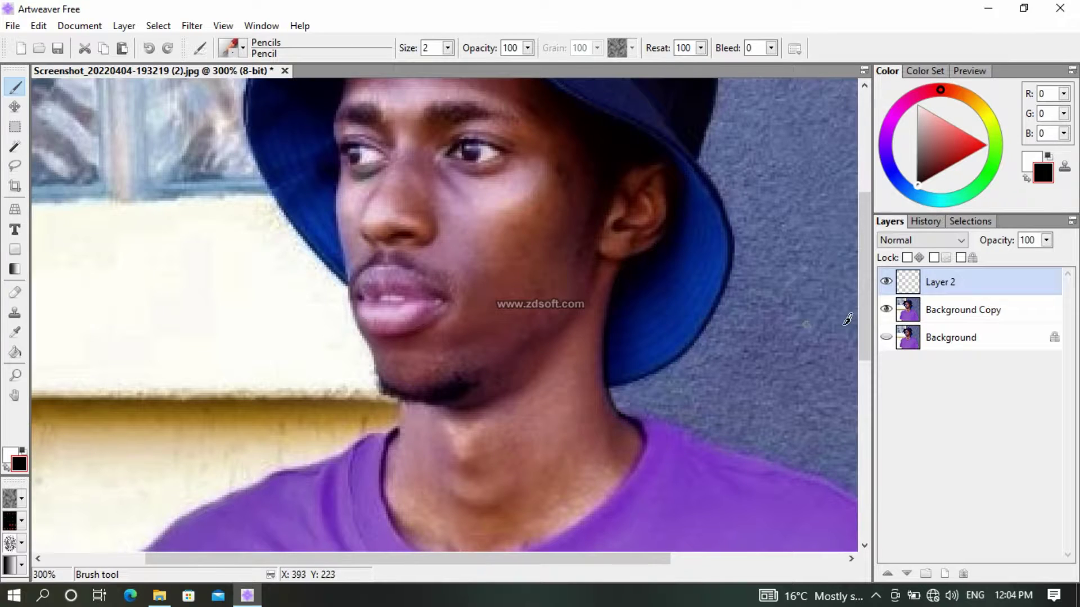
pyautogui.click(1005, 311)
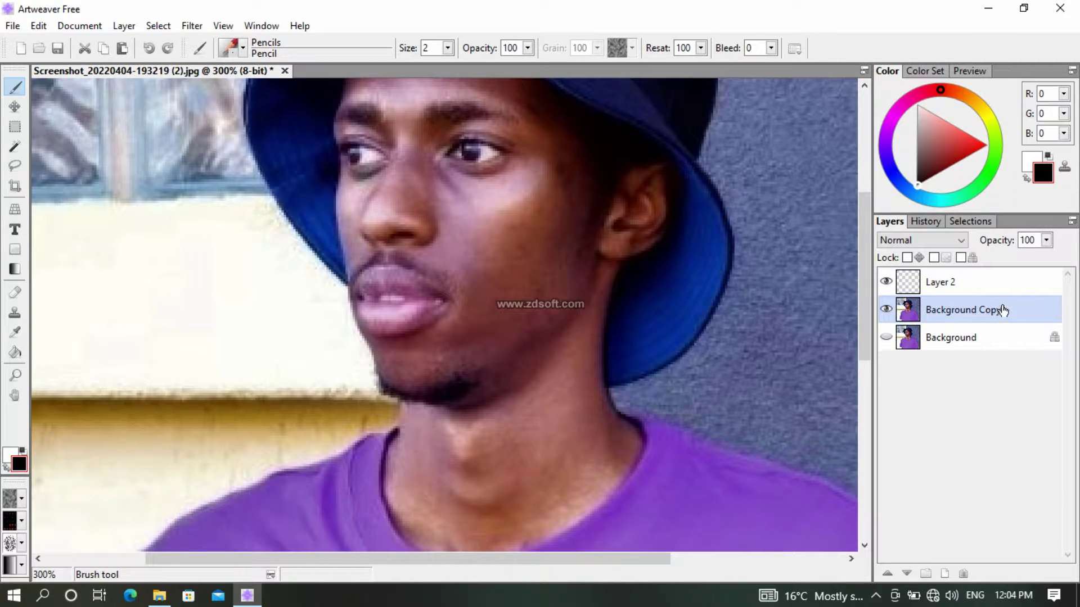
pyautogui.doubleClick(1037, 241)
pyautogui.write('89')
pyautogui.press('Return')
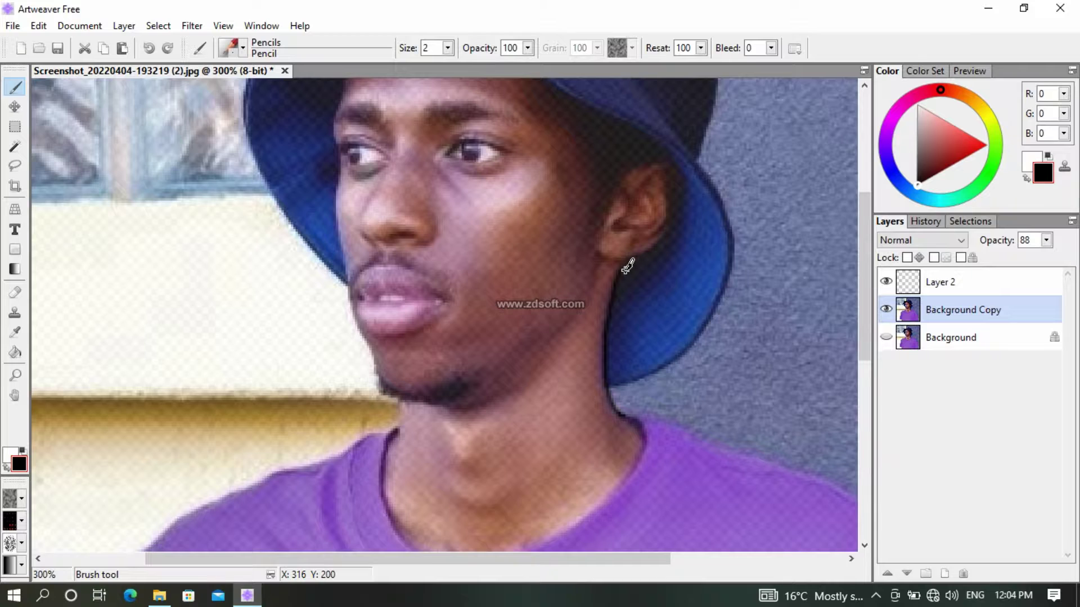
# Trace the ear's outline on Layer 2 in black with the size 2 pencil, starting from the neck line
pyautogui.scroll(1, 628, 266)
pyautogui.scroll(1, 415, 297)
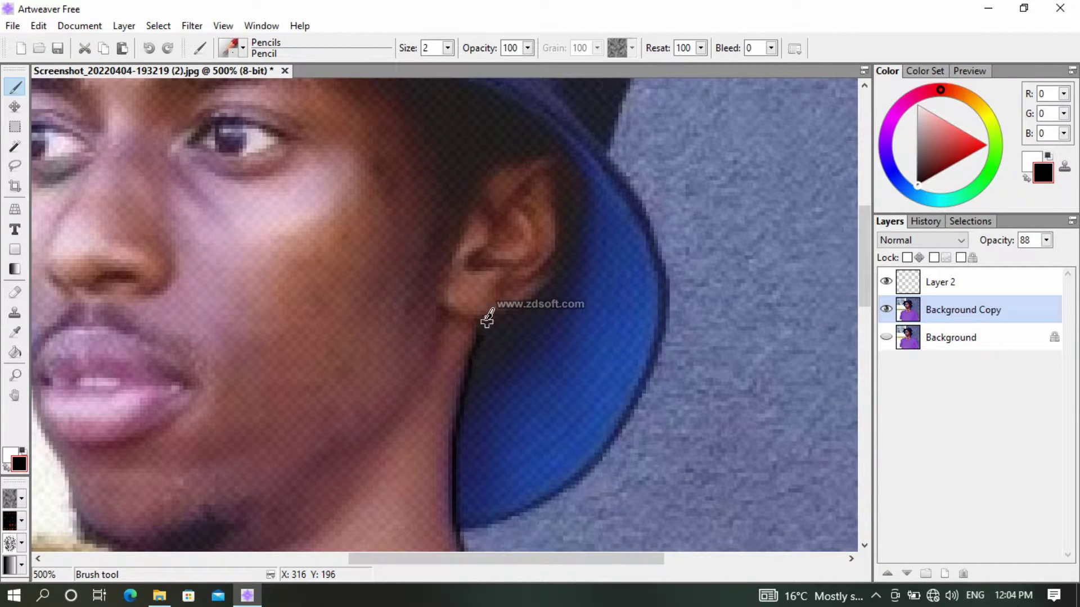
pyautogui.moveTo(480, 336); pyautogui.dragTo(490, 315)
pyautogui.click(946, 288)
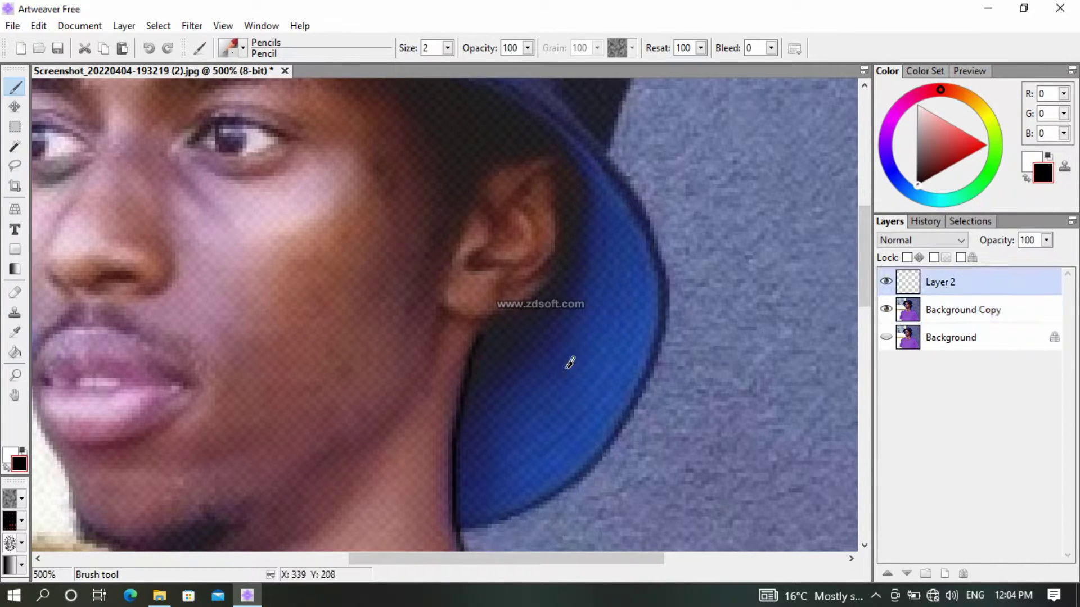
pyautogui.keyDown('shift'); pyautogui.click(489, 320); pyautogui.keyUp('shift')
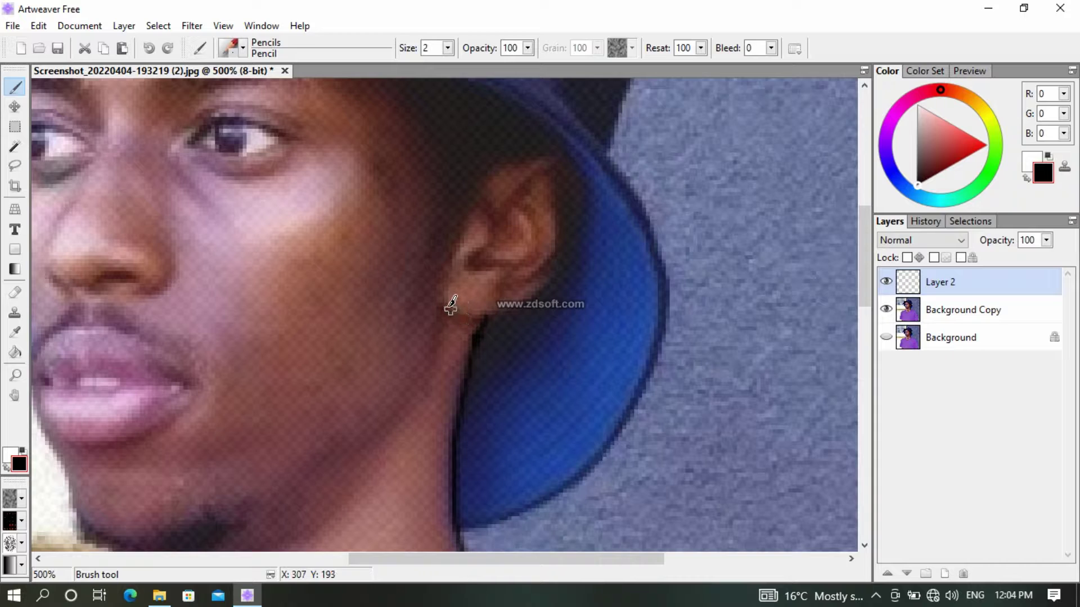
pyautogui.moveTo(445, 307); pyautogui.dragTo(489, 311)
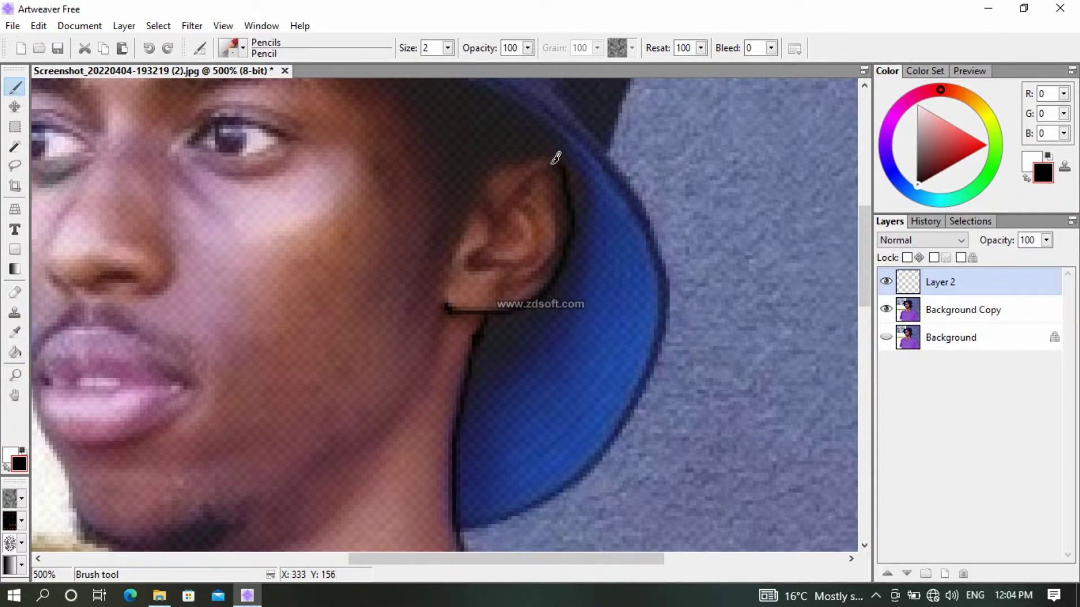
pyautogui.moveTo(532, 155); pyautogui.dragTo(486, 171)
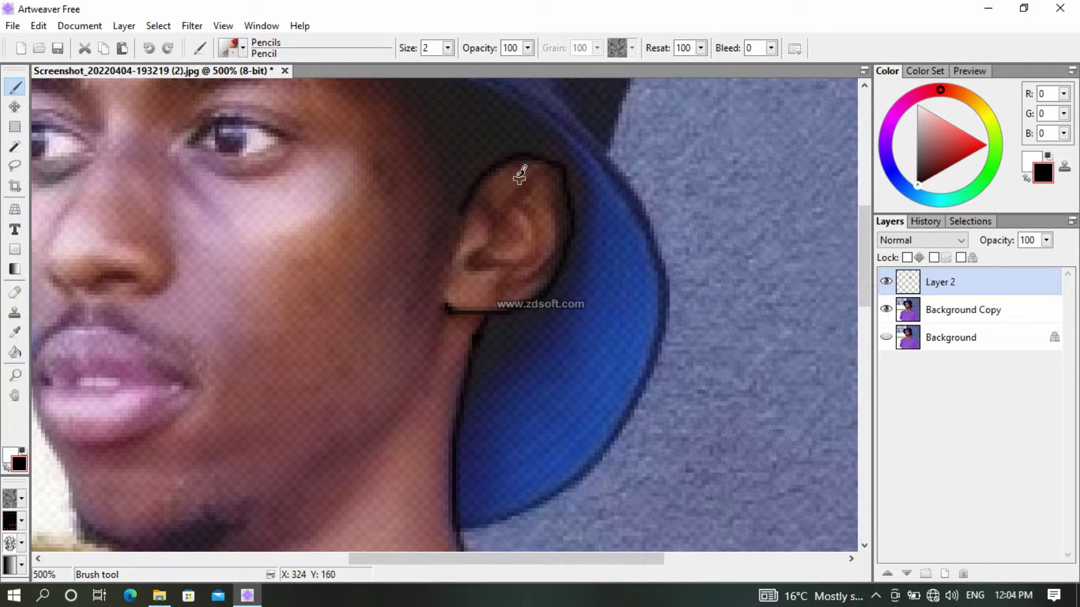
# Continue the black pencil outline from the neck below the hat along the shirt's whole neckline
pyautogui.hotkey('ctrl', '-')
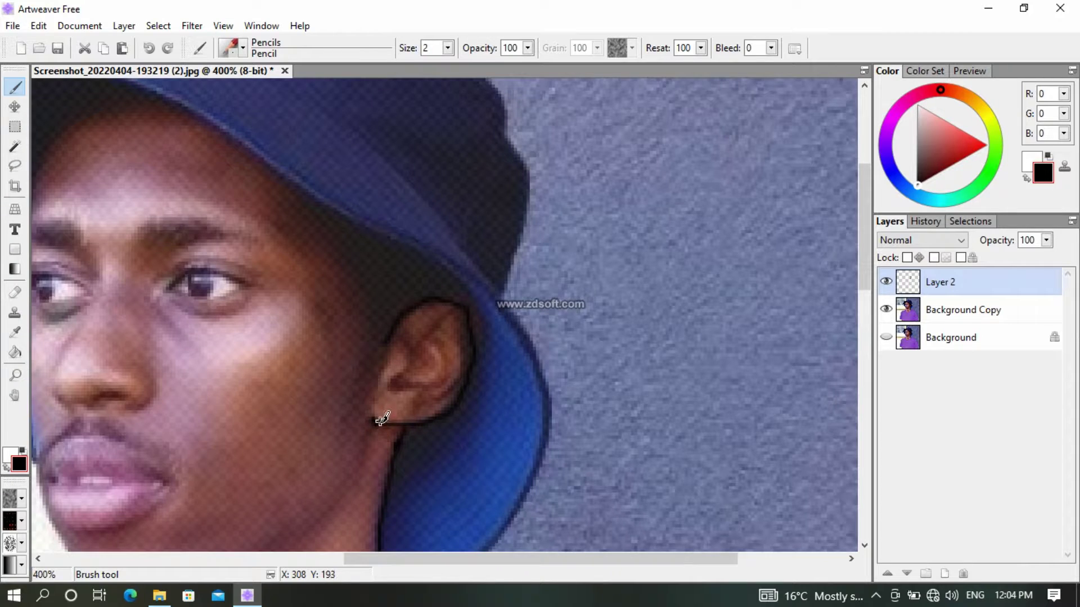
pyautogui.scroll(3, 381, 431)
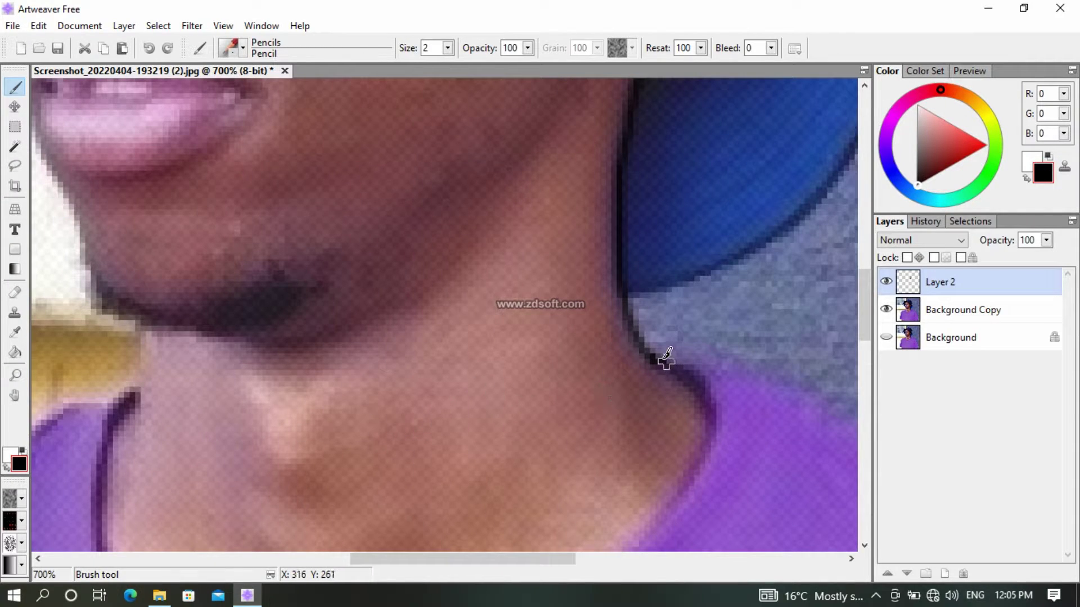
pyautogui.moveTo(666, 360)
pyautogui.mouseDown()
pyautogui.moveTo(704, 406)
pyautogui.moveTo(706, 444)
pyautogui.moveTo(626, 514)
pyautogui.mouseUp()
pyautogui.scroll(-2, 626, 514)
pyautogui.scroll(-2, 578, 422)
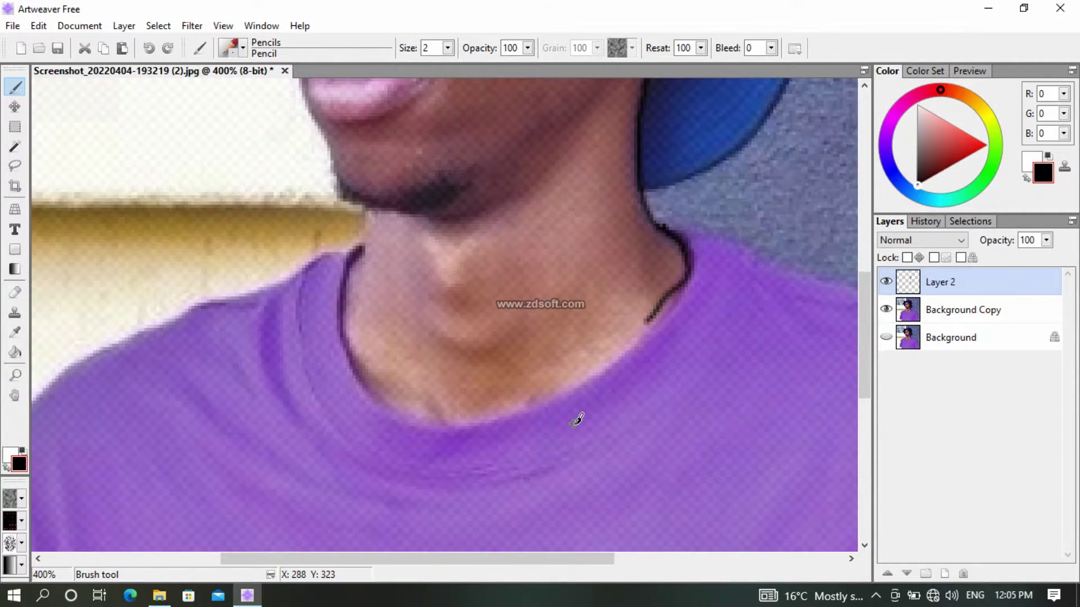
pyautogui.scroll(2, 574, 377)
pyautogui.moveTo(549, 174)
pyautogui.mouseDown()
pyautogui.moveTo(533, 200)
pyautogui.moveTo(434, 274)
pyautogui.moveTo(362, 303)
pyautogui.moveTo(277, 317)
pyautogui.moveTo(203, 285)
pyautogui.moveTo(168, 232)
pyautogui.moveTo(151, 175)
pyautogui.moveTo(171, 112)
pyautogui.mouseUp()
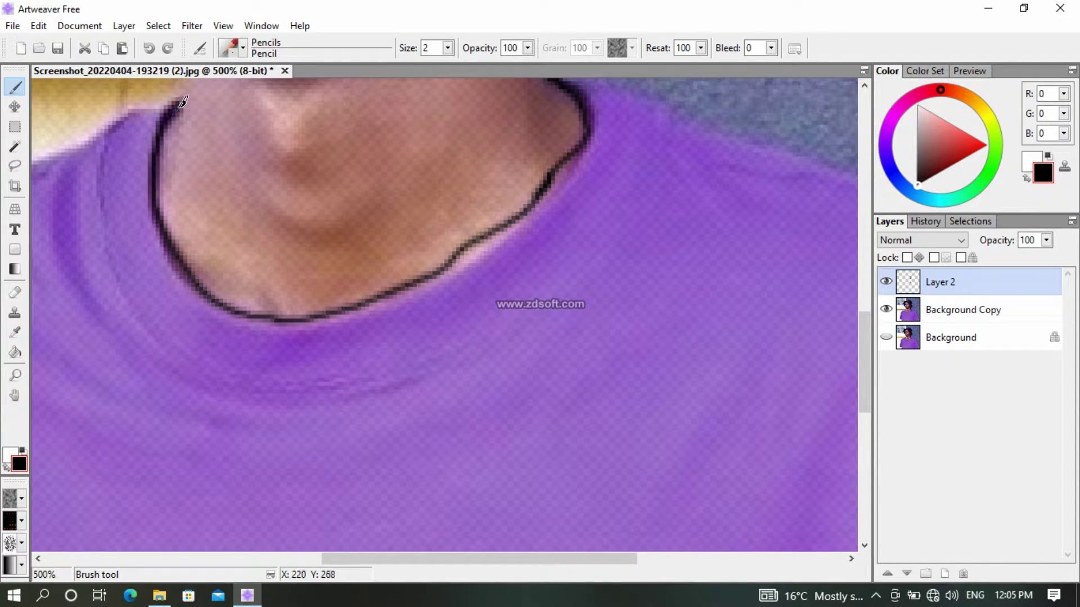
# Trace the front edge of the neck in black from the end of the neckline up to the chin
pyautogui.scroll(-1, 188, 170)
pyautogui.scroll(1, 416, 262)
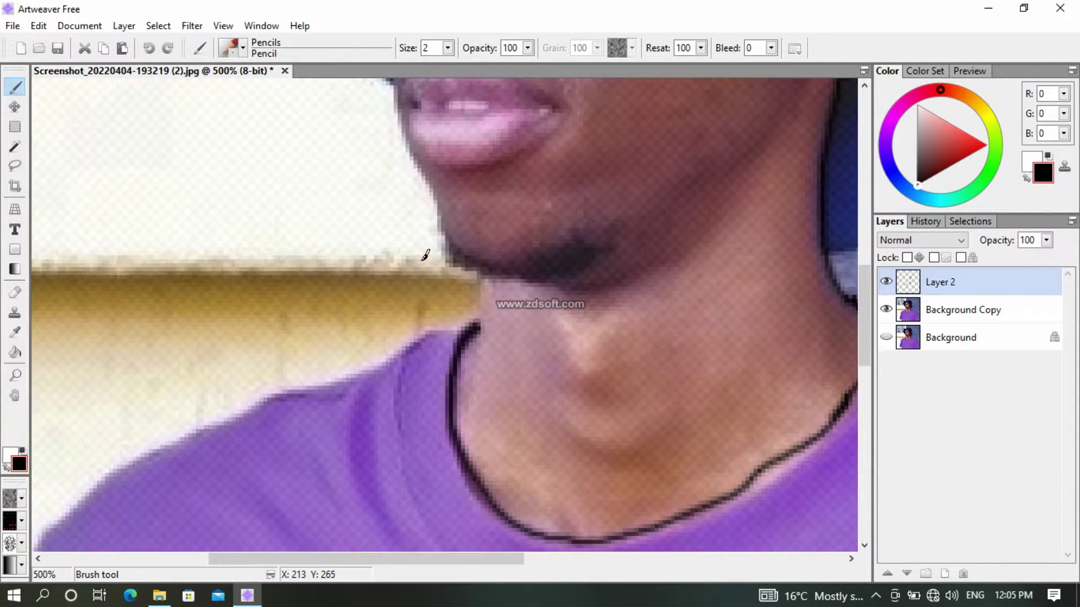
pyautogui.scroll(1, 479, 318)
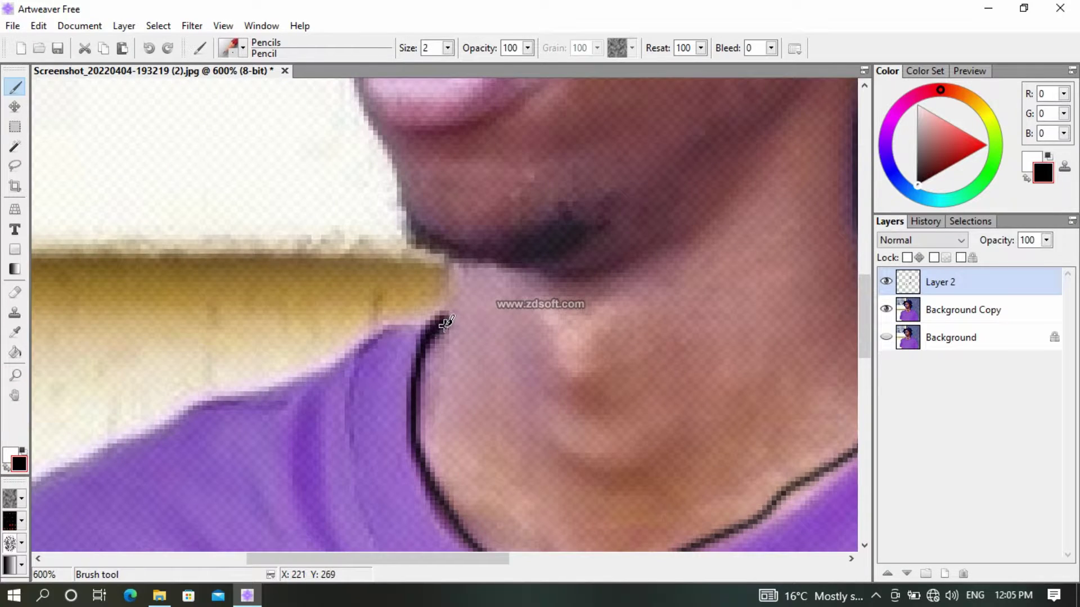
pyautogui.moveTo(453, 311)
pyautogui.mouseDown()
pyautogui.moveTo(453, 251)
pyautogui.moveTo(443, 248)
pyautogui.mouseUp()
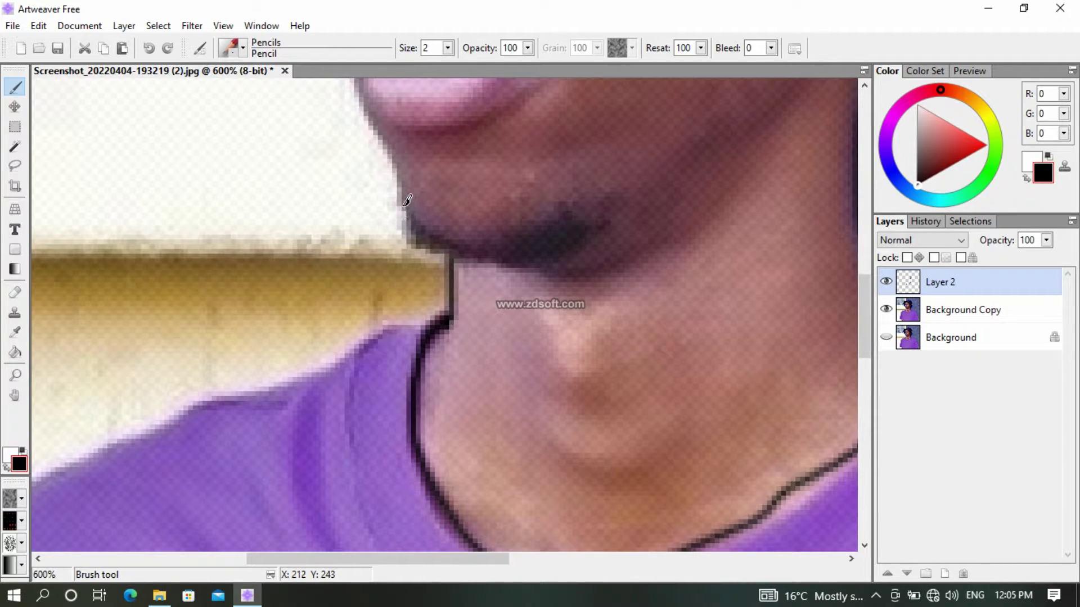
# Try to outline the chin, the beard and the lower jaw with black pencil strokes
pyautogui.moveTo(403, 195); pyautogui.dragTo(406, 231)
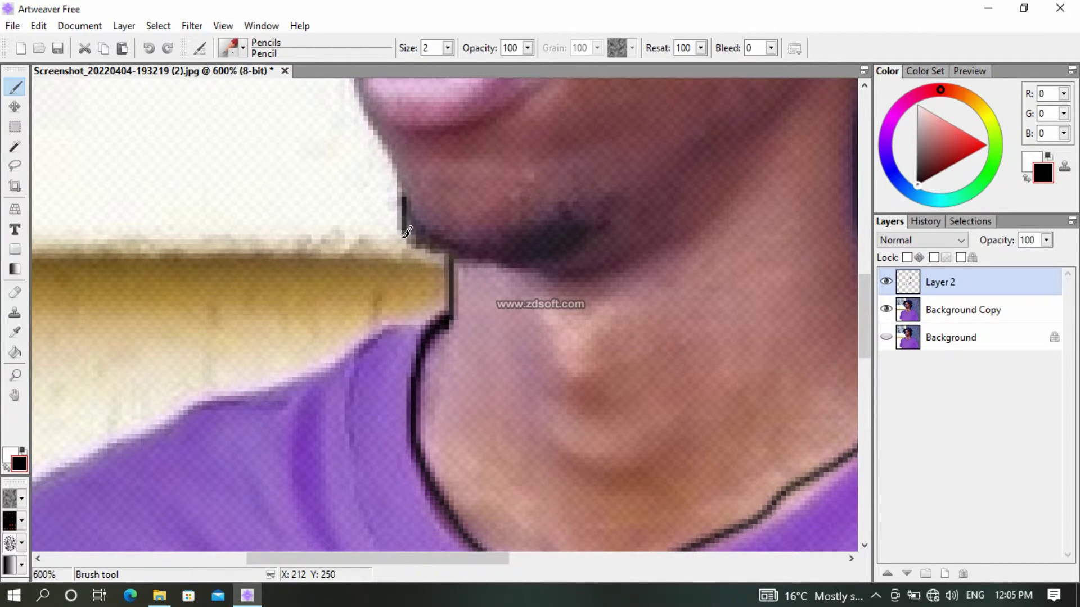
pyautogui.click(149, 47)
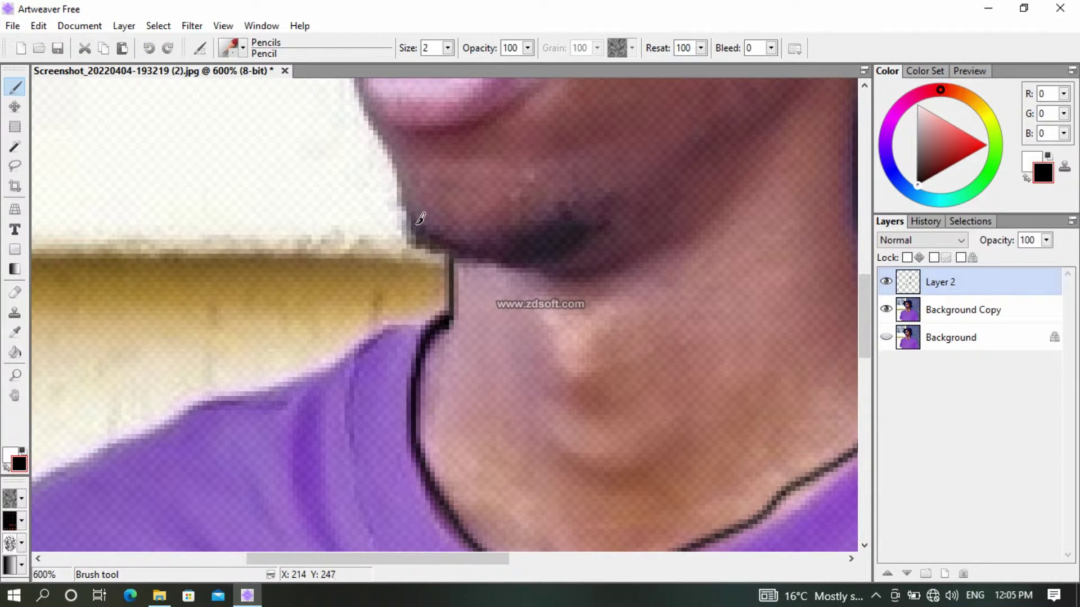
pyautogui.moveTo(403, 195)
pyautogui.mouseDown()
pyautogui.moveTo(472, 256)
pyautogui.moveTo(557, 271)
pyautogui.moveTo(595, 254)
pyautogui.mouseUp()
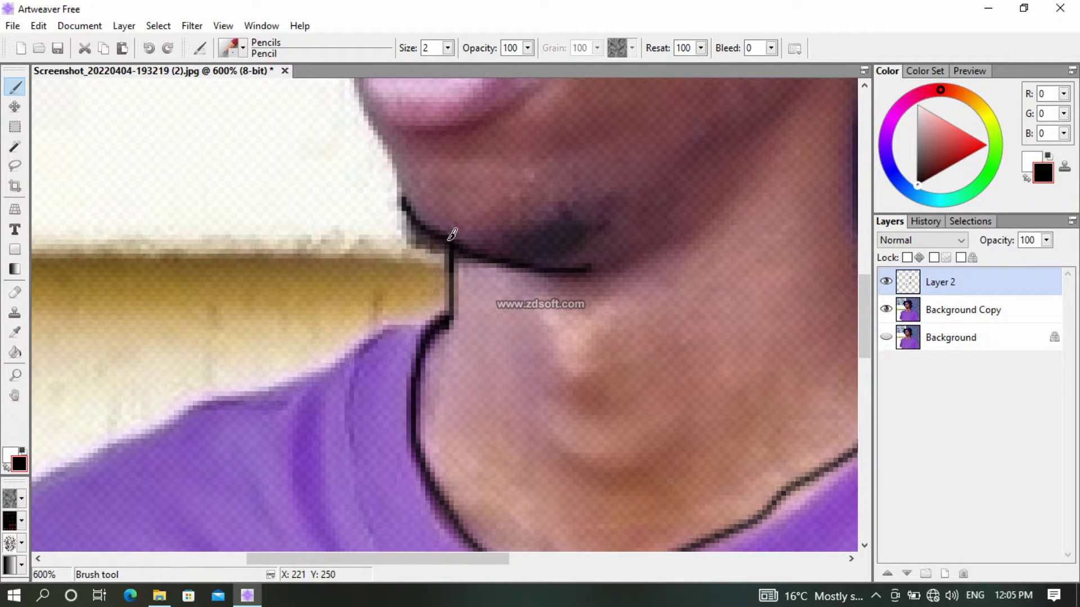
pyautogui.moveTo(482, 238); pyautogui.dragTo(605, 205)
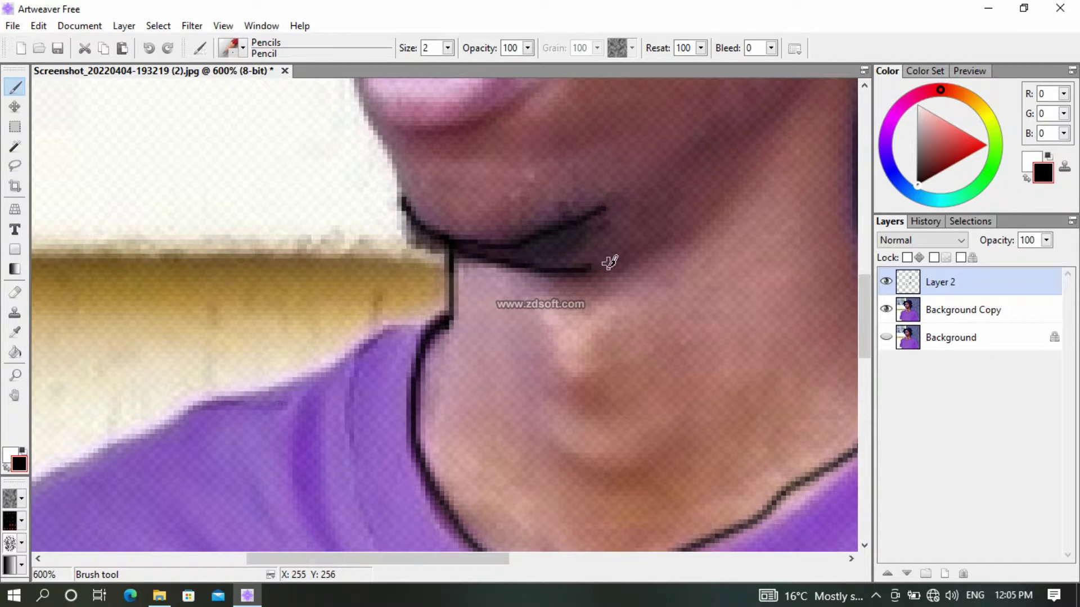
pyautogui.hotkey('ctrl', '-')
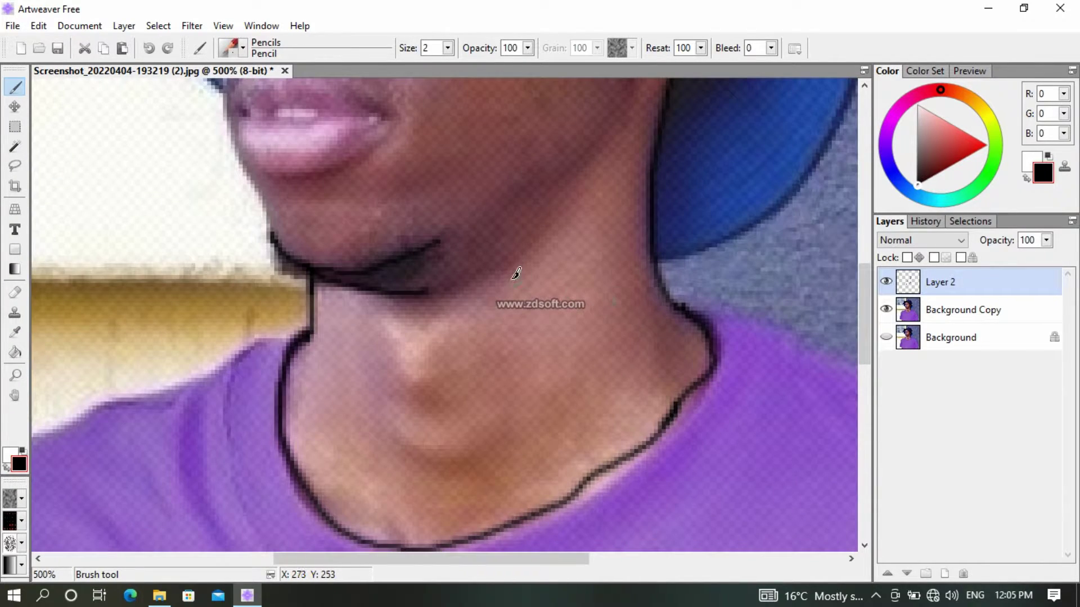
pyautogui.scroll(-2, 516, 275)
pyautogui.scroll(1, 444, 279)
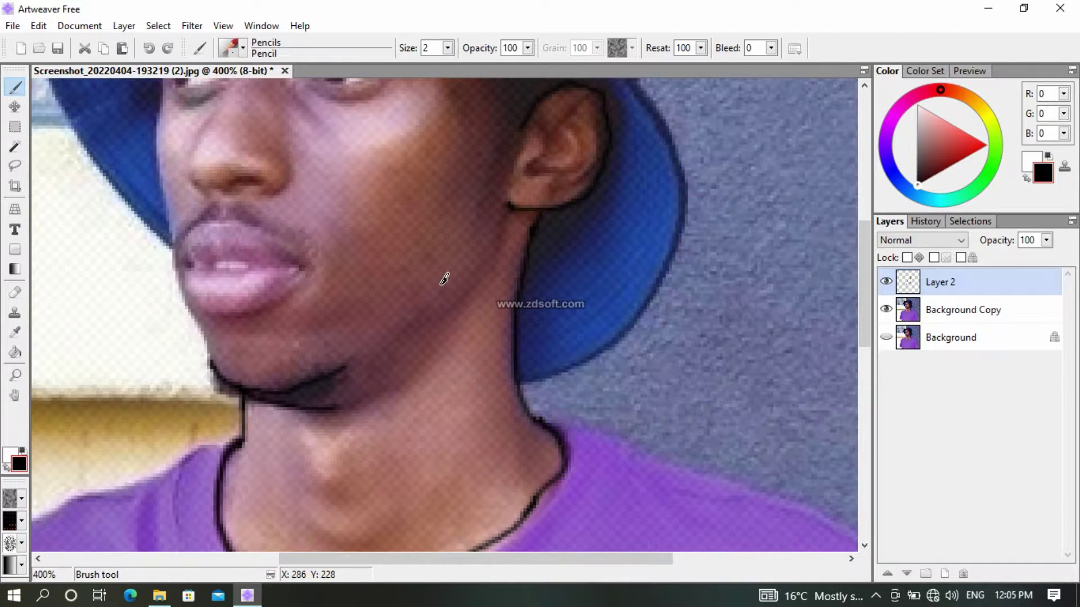
pyautogui.moveTo(484, 277); pyautogui.dragTo(425, 314)
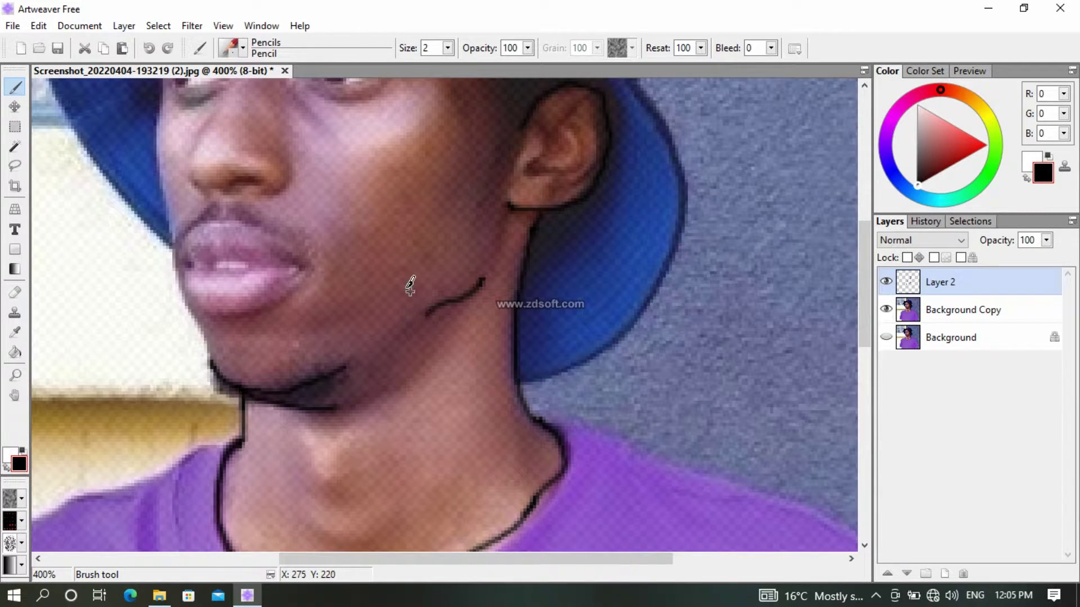
# Undo the jaw, beard and chin strokes, keeping the neck outline
pyautogui.click(149, 49)
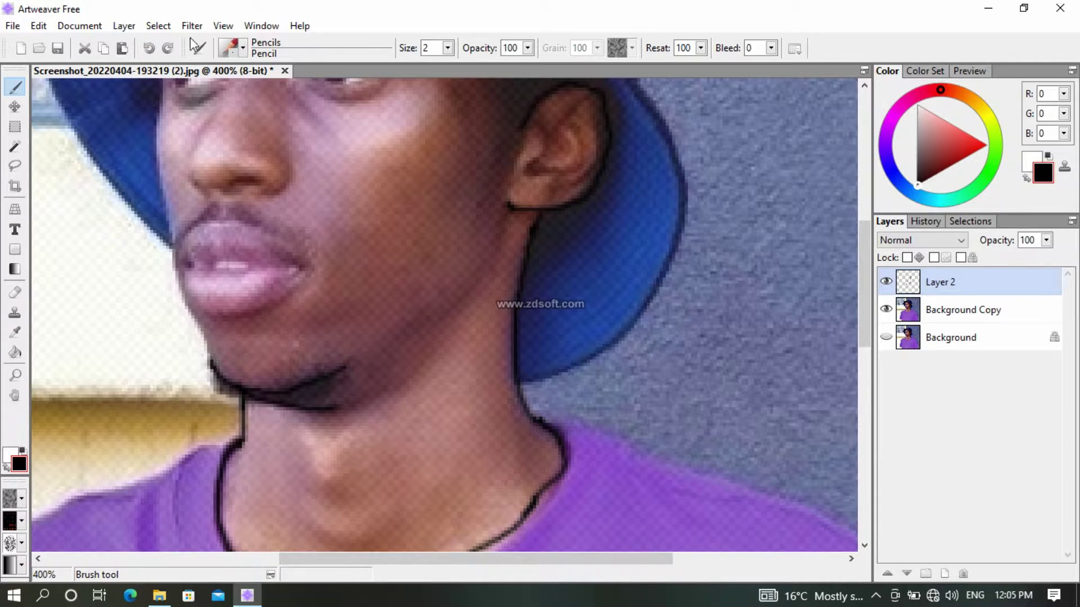
pyautogui.click(148, 50)
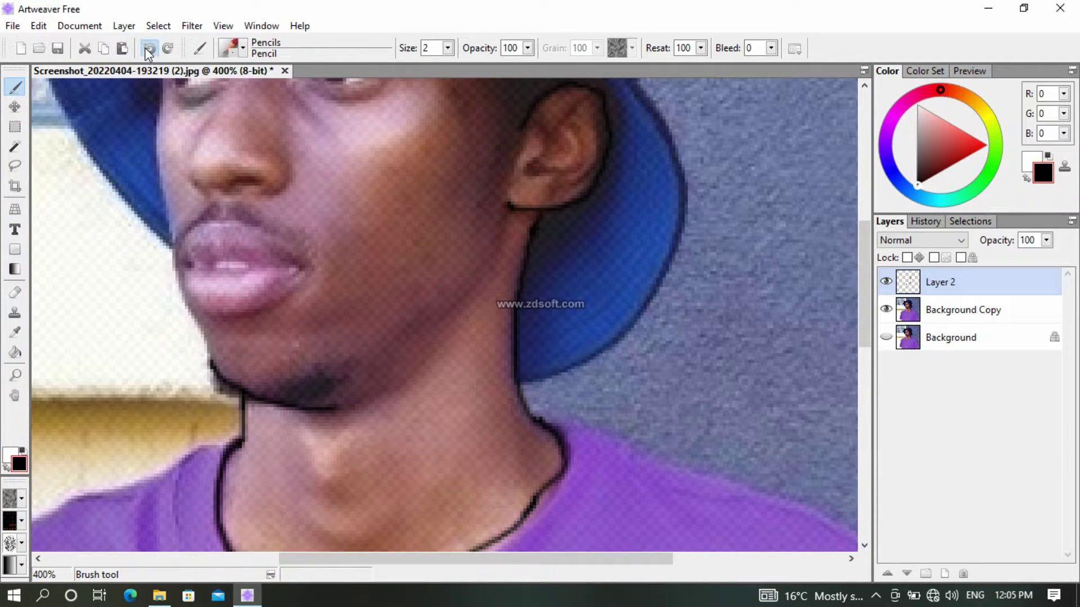
pyautogui.click(148, 50)
pyautogui.click(149, 49)
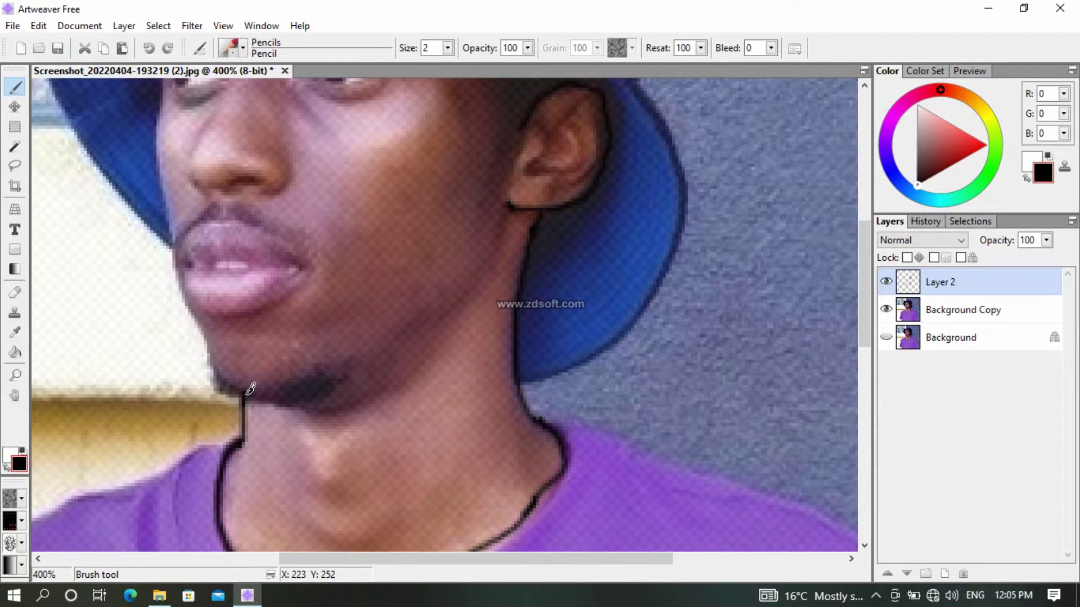
# Outline the front edge of the face in black from the chin up past the lips, nose and eye to the eyebrow
pyautogui.moveTo(245, 397)
pyautogui.mouseDown()
pyautogui.moveTo(282, 400)
pyautogui.moveTo(231, 373)
pyautogui.moveTo(211, 344)
pyautogui.moveTo(172, 235)
pyautogui.moveTo(159, 127)
pyautogui.mouseUp()
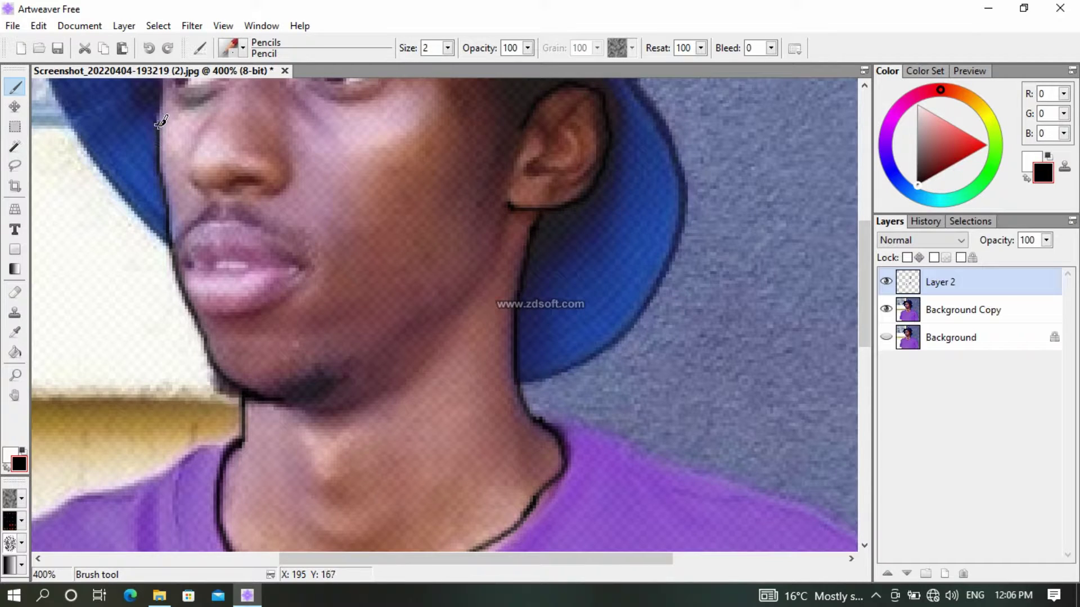
pyautogui.scroll(2, 159, 127)
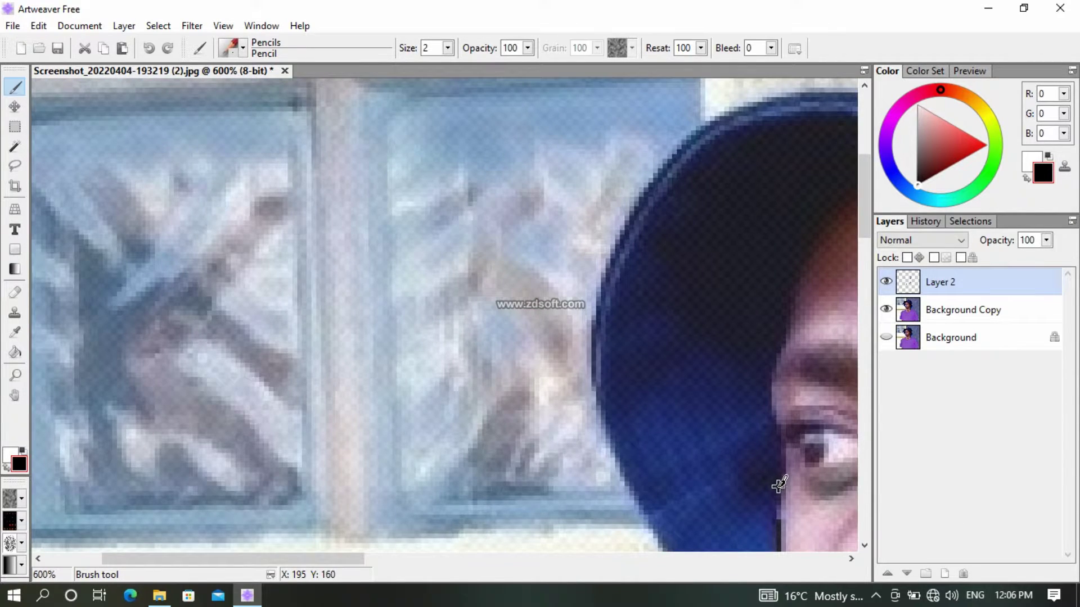
pyautogui.scroll(1, 779, 485)
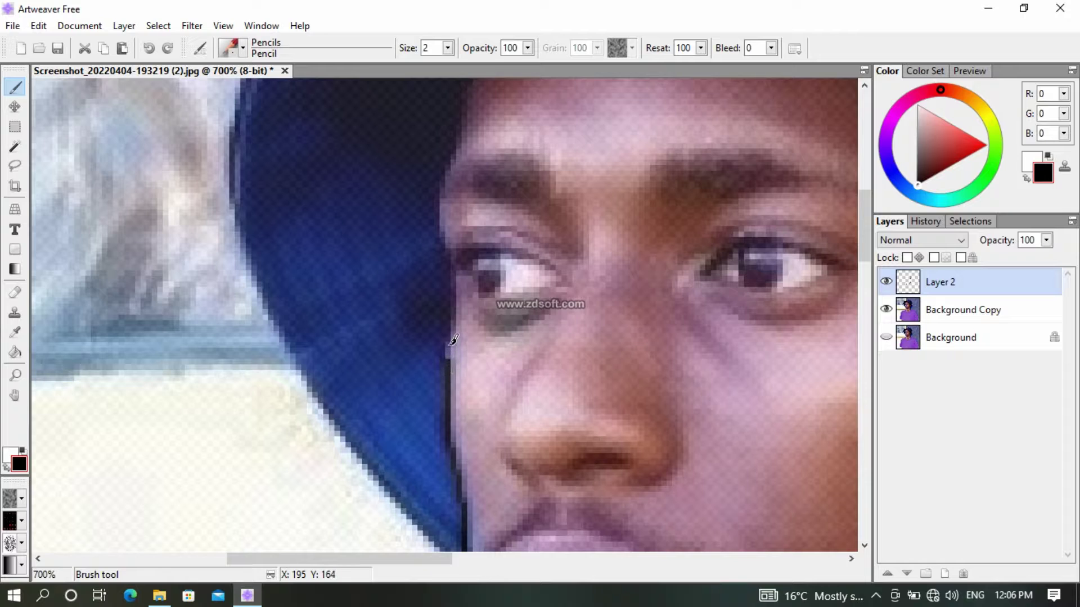
pyautogui.moveTo(457, 321)
pyautogui.mouseDown()
pyautogui.moveTo(465, 266)
pyautogui.moveTo(447, 216)
pyautogui.moveTo(451, 145)
pyautogui.mouseUp()
# Continue the black face outline from the eyebrow up and across the top of the forehead to the hat brim
pyautogui.scroll(-2, 445, 152)
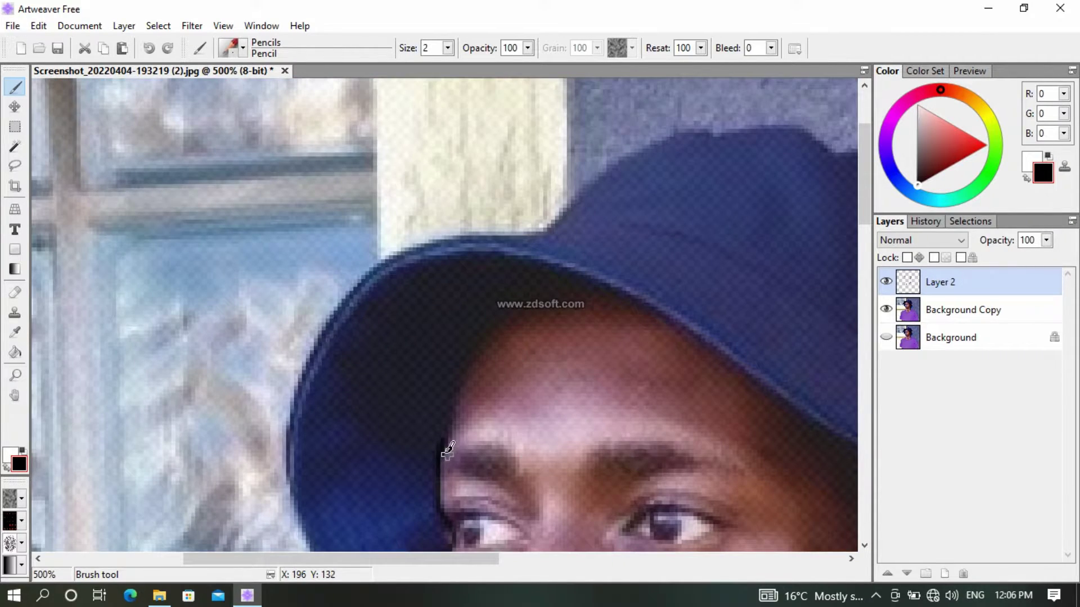
pyautogui.scroll(1, 448, 450)
pyautogui.moveTo(444, 306)
pyautogui.mouseDown()
pyautogui.moveTo(496, 152)
pyautogui.moveTo(612, 119)
pyautogui.moveTo(646, 118)
pyautogui.moveTo(662, 133)
pyautogui.mouseUp()
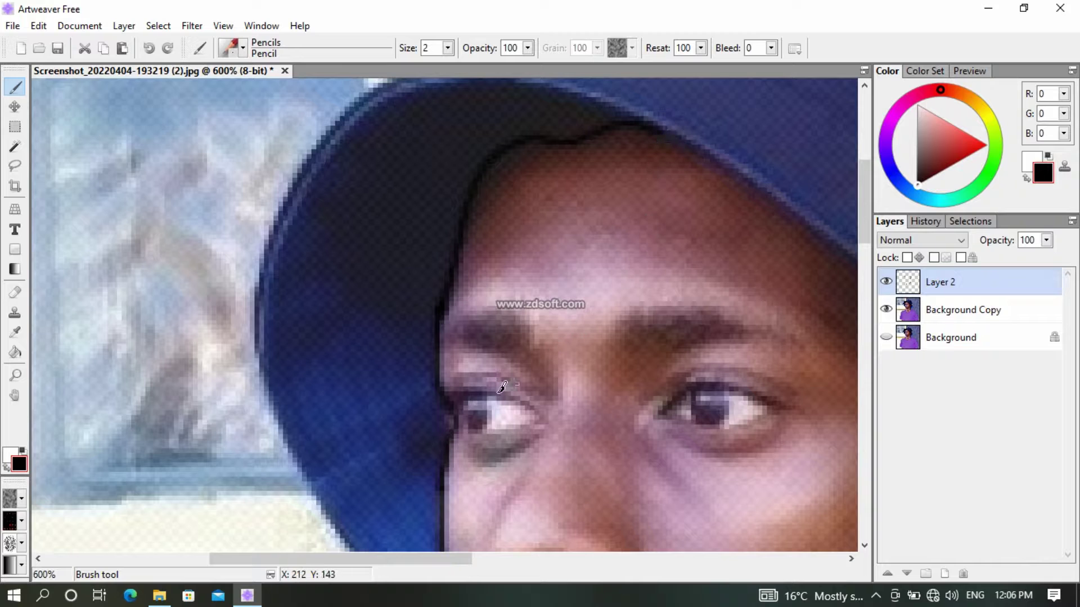
# Trace the hat brim's outer front edge in black from beside the upper lip up to about eye level
pyautogui.scroll(-2, 394, 467)
pyautogui.scroll(1, 596, 385)
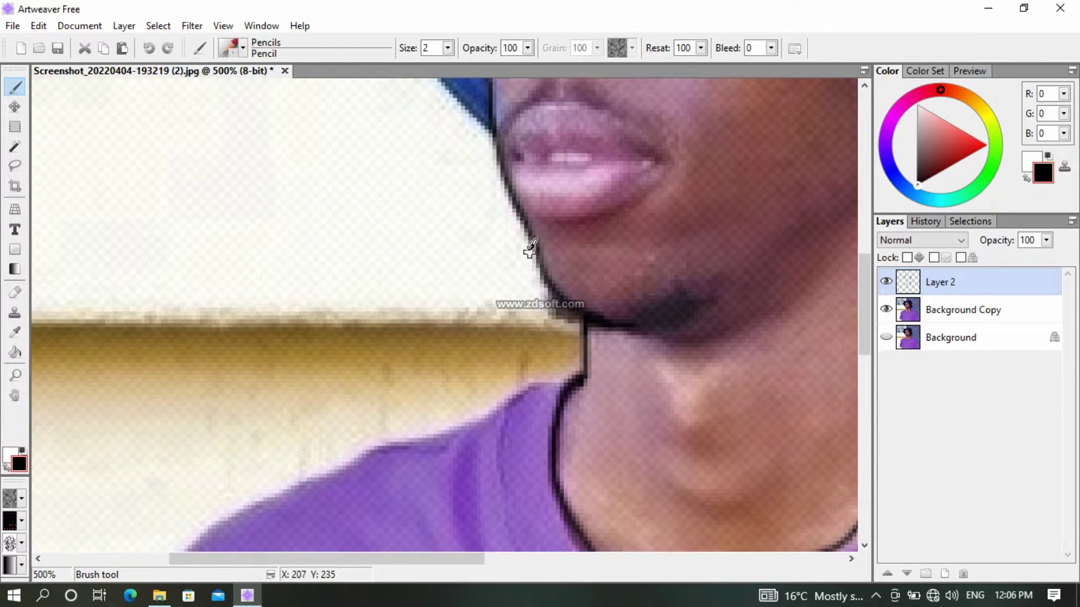
pyautogui.scroll(-1, 528, 158)
pyautogui.scroll(2, 377, 255)
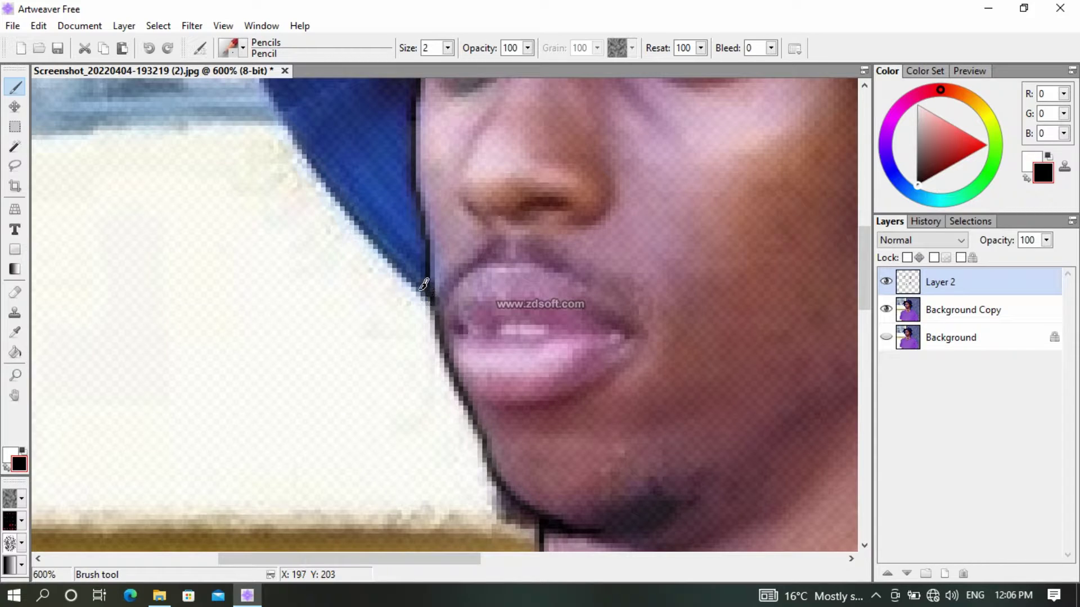
pyautogui.moveTo(424, 283)
pyautogui.mouseDown()
pyautogui.moveTo(369, 238)
pyautogui.moveTo(288, 108)
pyautogui.mouseUp()
pyautogui.scroll(-1, 280, 142)
pyautogui.scroll(1, 473, 344)
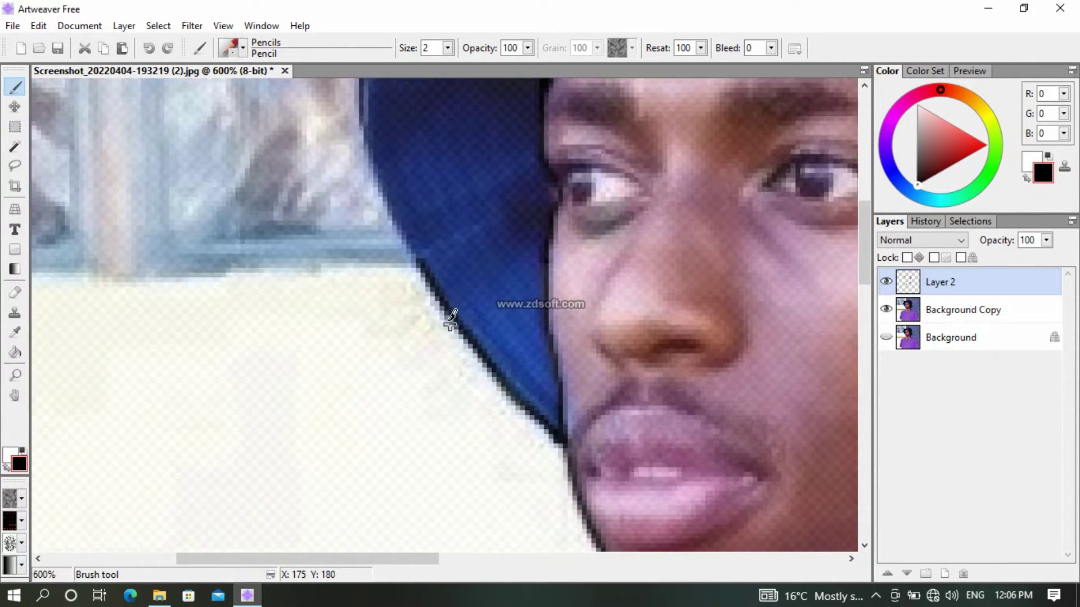
pyautogui.moveTo(416, 246); pyautogui.dragTo(371, 149)
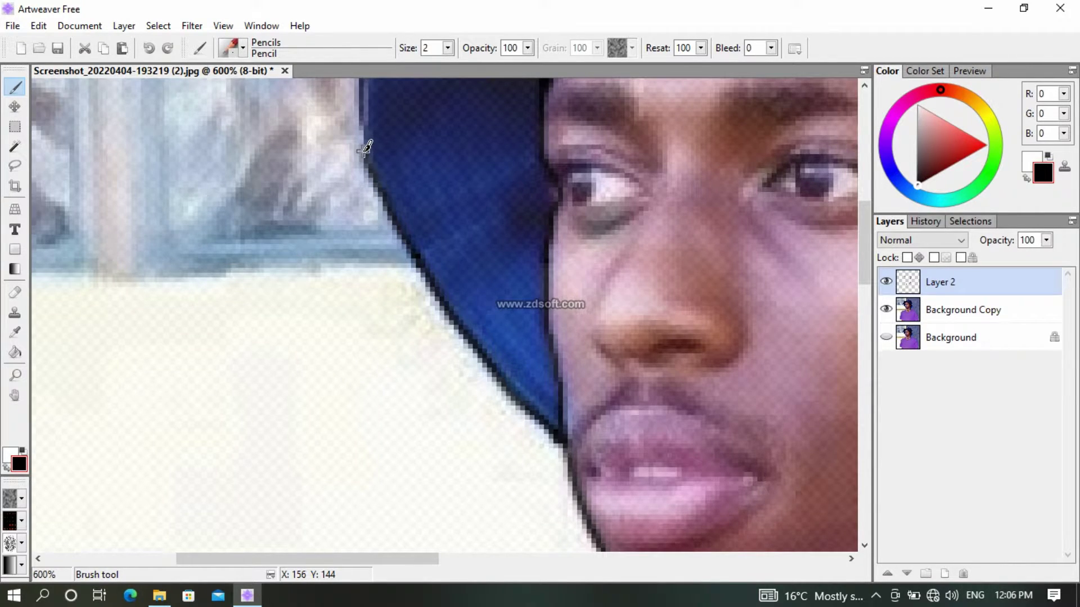
# Extend the brim's outer outline from eye level up around its front curve, reinforcing the line with a second stroke
pyautogui.scroll(1, 367, 145)
pyautogui.scroll(-1, 467, 276)
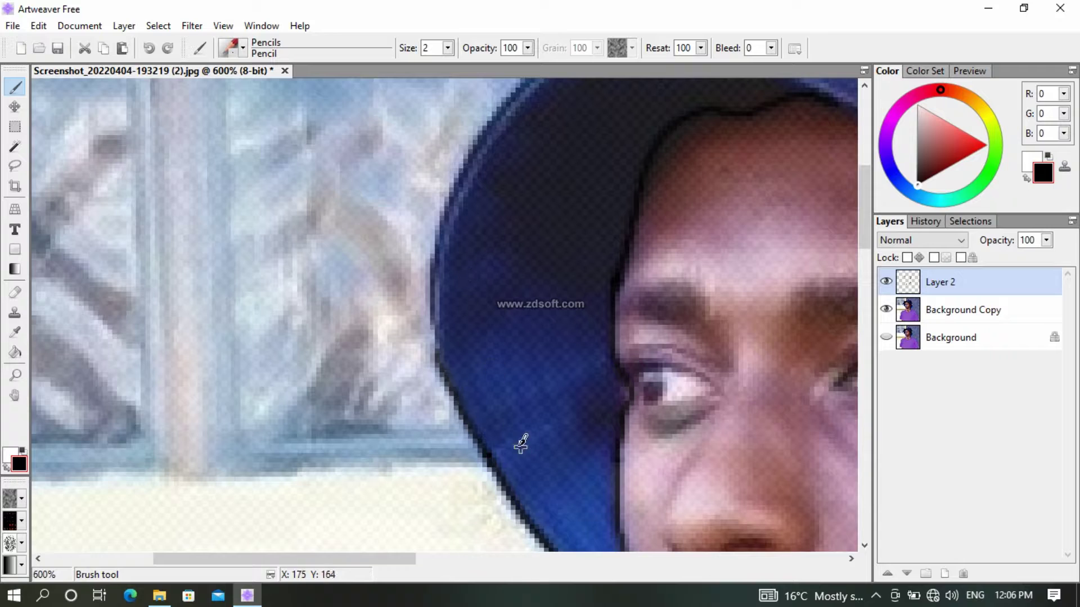
pyautogui.moveTo(439, 353)
pyautogui.mouseDown()
pyautogui.moveTo(431, 305)
pyautogui.moveTo(448, 192)
pyautogui.moveTo(473, 136)
pyautogui.moveTo(504, 104)
pyautogui.mouseUp()
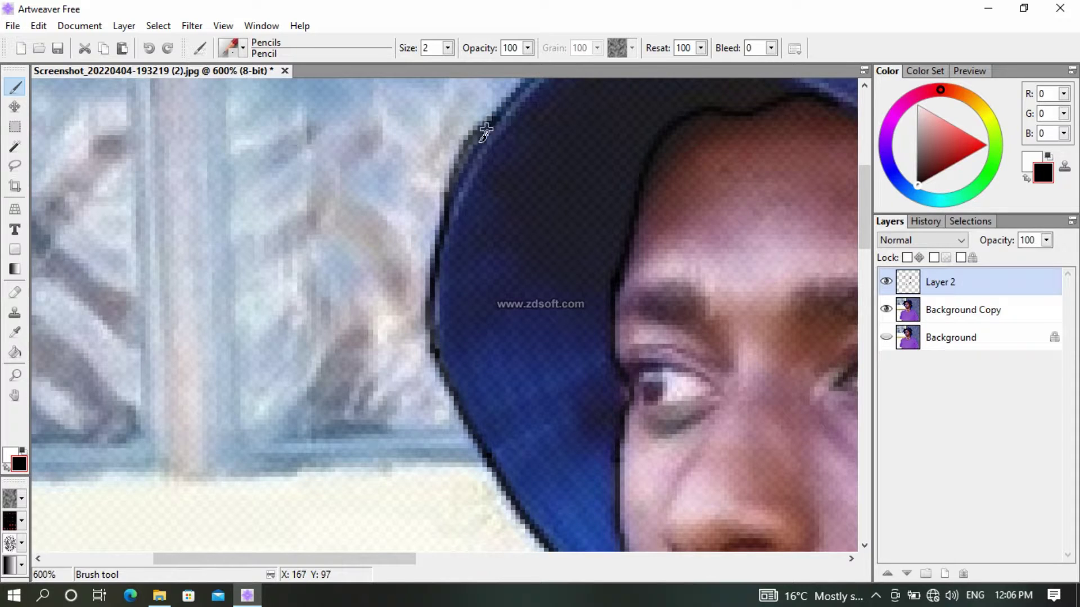
pyautogui.moveTo(445, 327)
pyautogui.mouseDown()
pyautogui.moveTo(436, 279)
pyautogui.moveTo(465, 163)
pyautogui.mouseUp()
# Carry the black brim outline over the top of its front curve and down to where it meets the forehead line
pyautogui.hotkey('ctrl', '-')
pyautogui.hotkey('ctrl', '+')
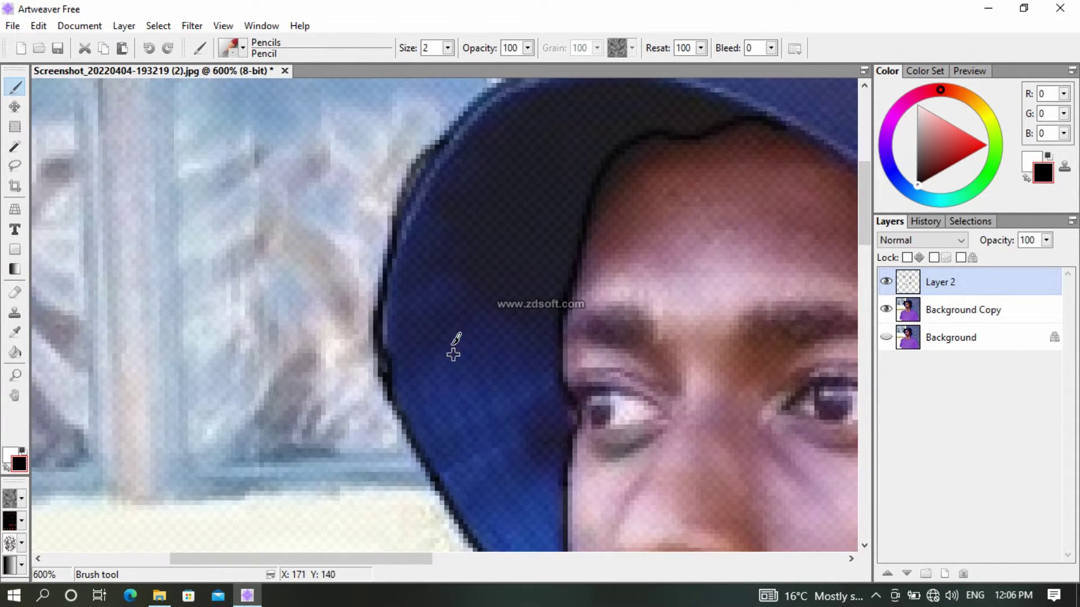
pyautogui.hotkey('ctrl', '+')
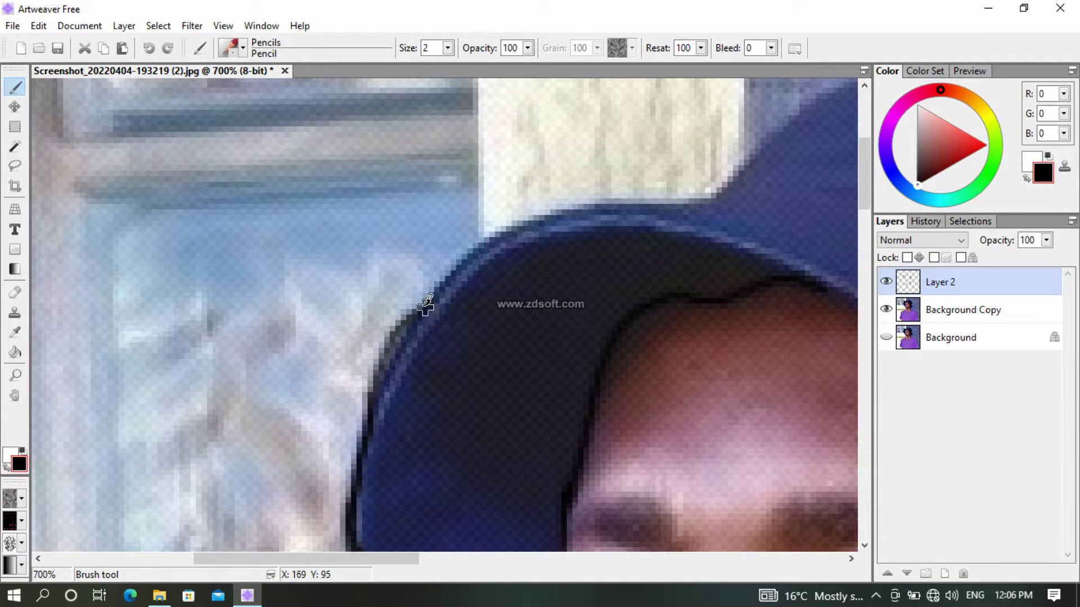
pyautogui.moveTo(425, 304)
pyautogui.mouseDown()
pyautogui.moveTo(491, 239)
pyautogui.moveTo(592, 209)
pyautogui.moveTo(666, 211)
pyautogui.moveTo(779, 246)
pyautogui.moveTo(833, 276)
pyautogui.mouseUp()
# Trace the brim's edge in black diagonally across the forehead, above the ear and down to the back of the hat
pyautogui.scroll(-2, 798, 308)
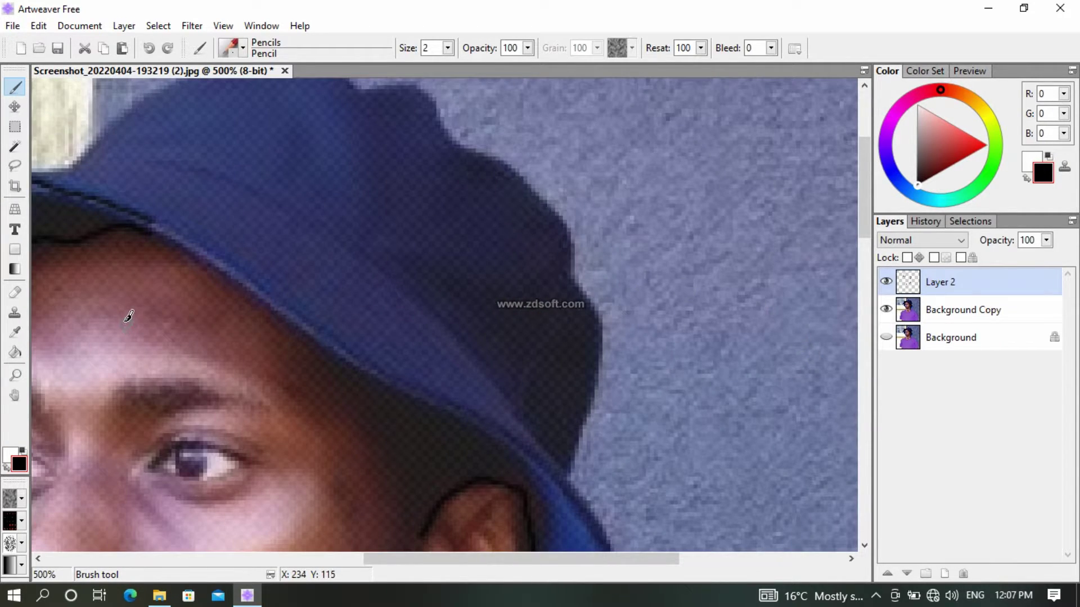
pyautogui.scroll(1, 128, 311)
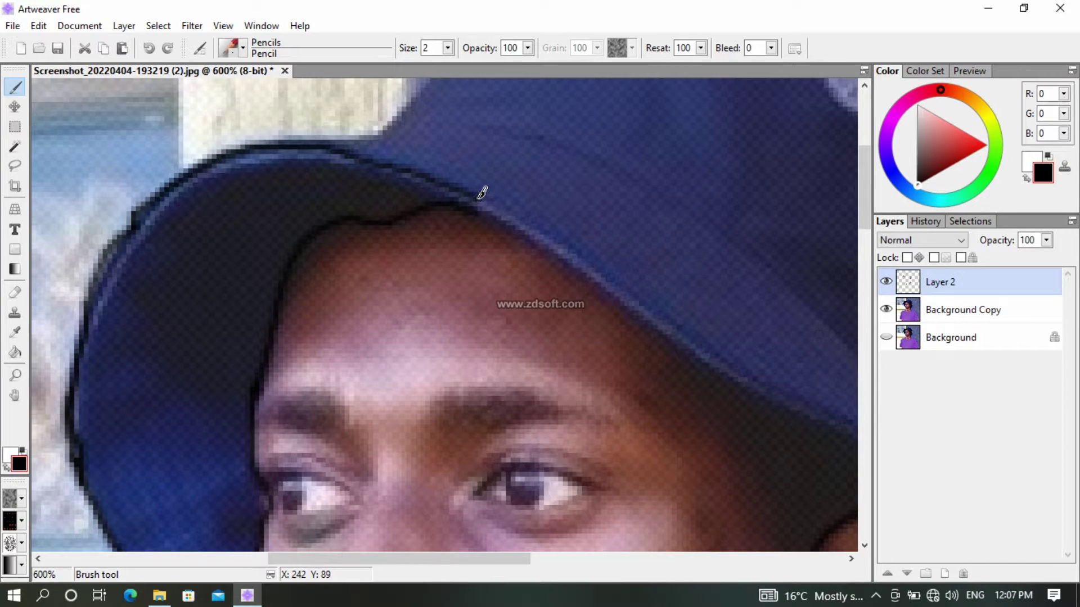
pyautogui.moveTo(472, 198)
pyautogui.mouseDown()
pyautogui.moveTo(530, 222)
pyautogui.moveTo(715, 352)
pyautogui.moveTo(830, 400)
pyautogui.mouseUp()
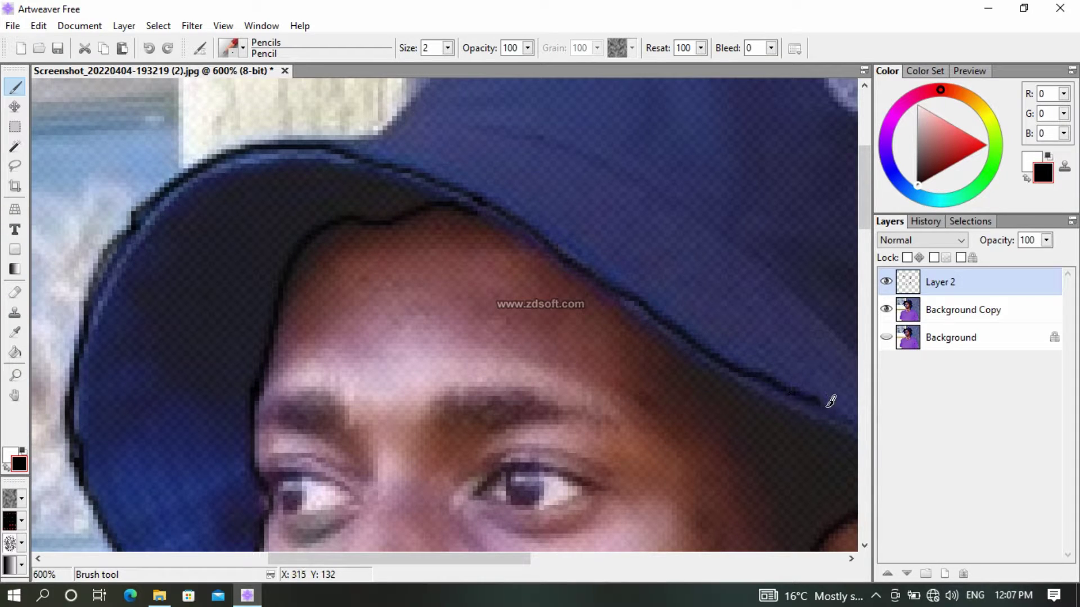
pyautogui.scroll(-1, 783, 452)
pyautogui.scroll(1, 281, 234)
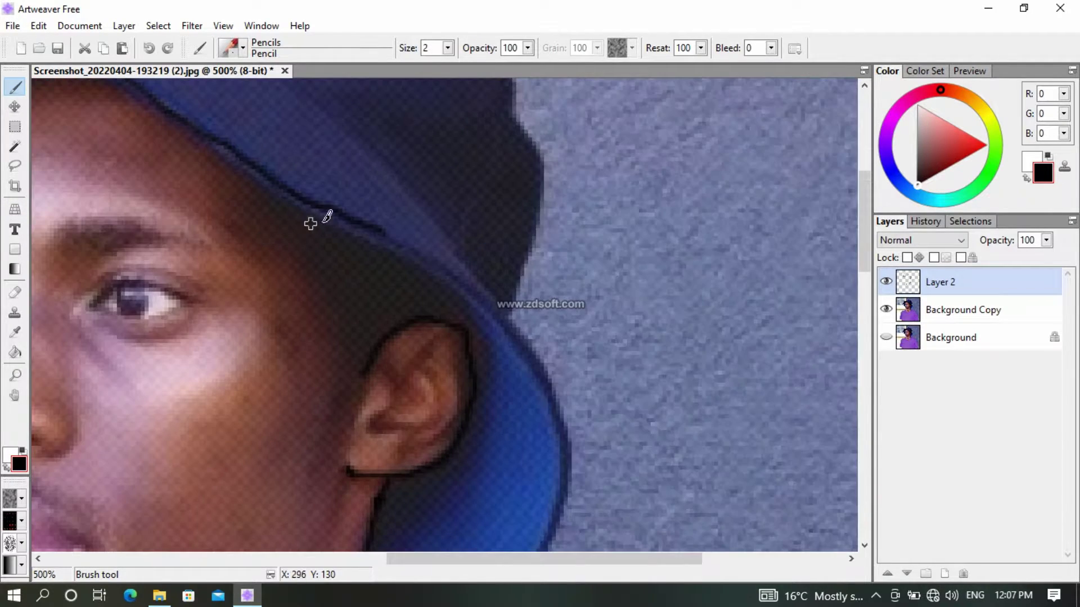
pyautogui.moveTo(396, 235)
pyautogui.mouseDown()
pyautogui.moveTo(496, 302)
pyautogui.moveTo(550, 374)
pyautogui.mouseUp()
# Outline the brim's rear lower edge from the back of the neck up to the line behind the ear
pyautogui.scroll(-2, 553, 412)
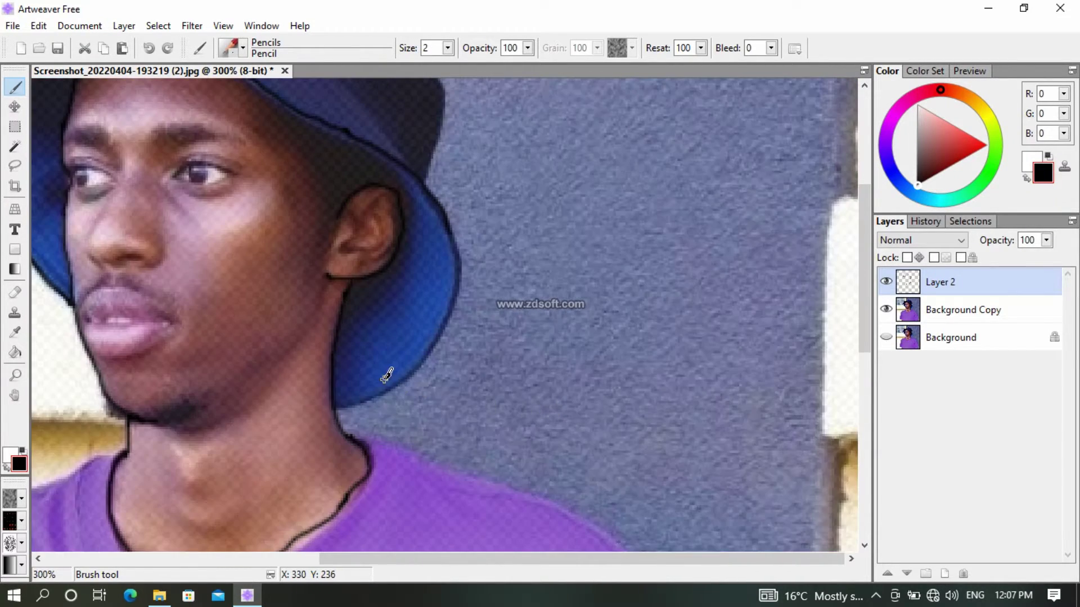
pyautogui.scroll(1, 385, 379)
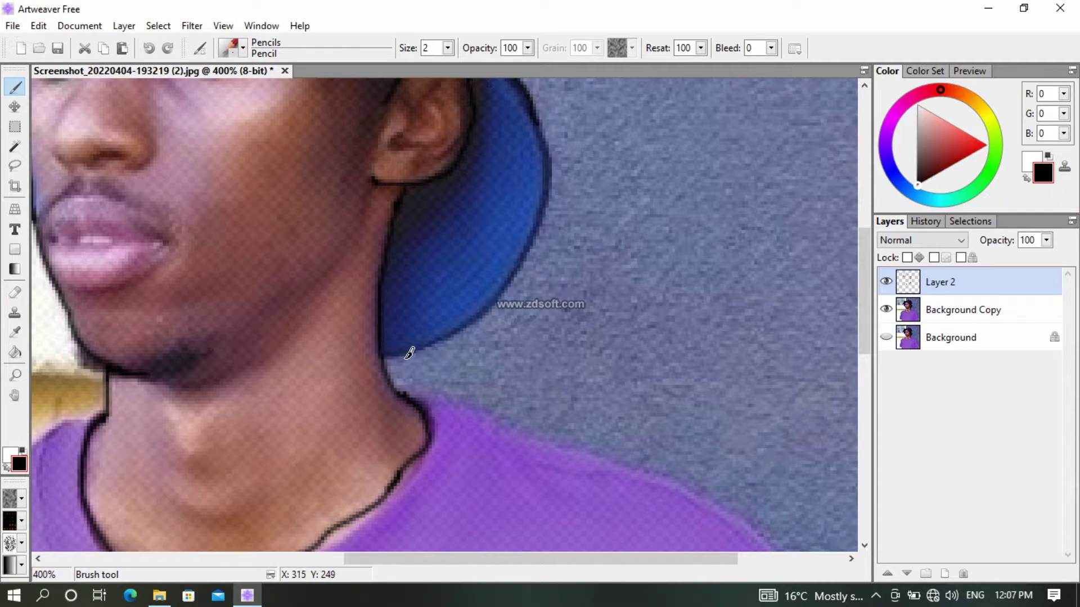
pyautogui.moveTo(384, 357)
pyautogui.mouseDown()
pyautogui.moveTo(417, 357)
pyautogui.moveTo(474, 325)
pyautogui.moveTo(536, 228)
pyautogui.mouseUp()
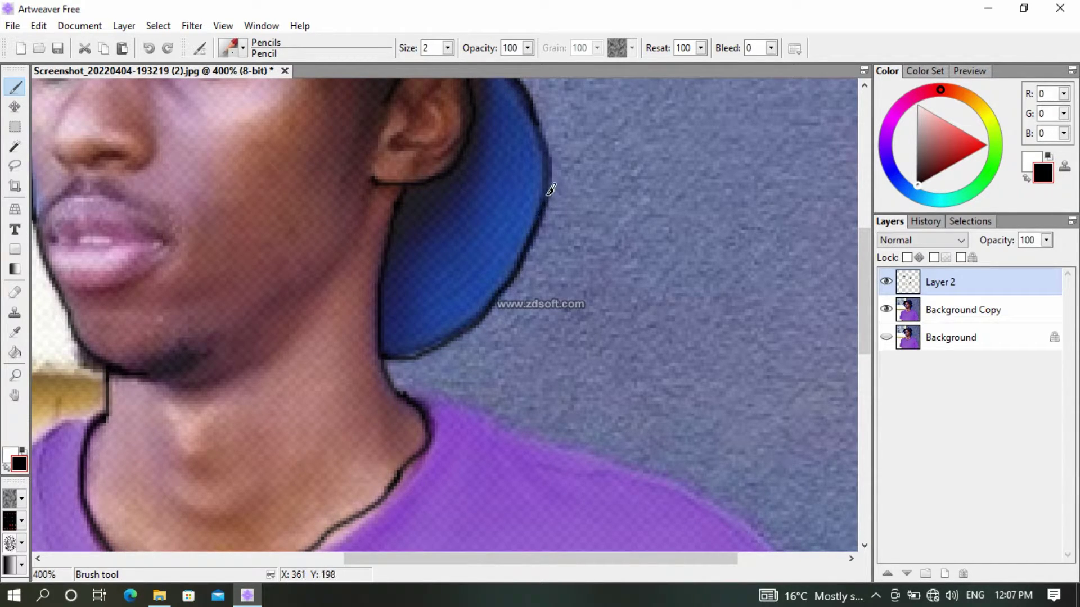
pyautogui.moveTo(547, 148); pyautogui.dragTo(541, 125)
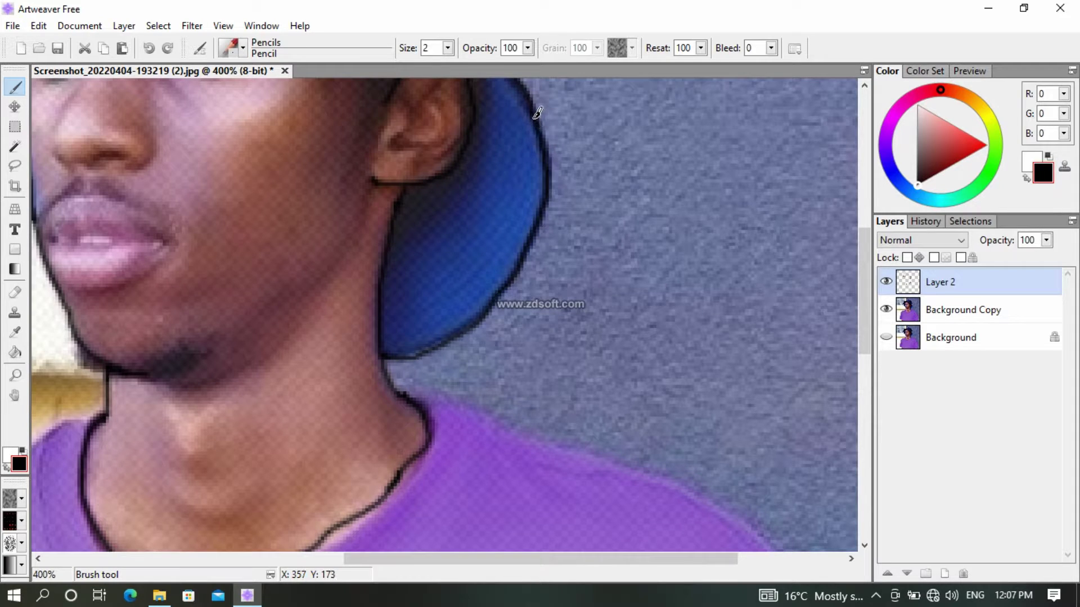
# Trace the hairline in black from the top of the ear up toward the hat brim, undoing the first attempt and redrawing it
pyautogui.scroll(-1, 440, 175)
pyautogui.scroll(-1, 378, 198)
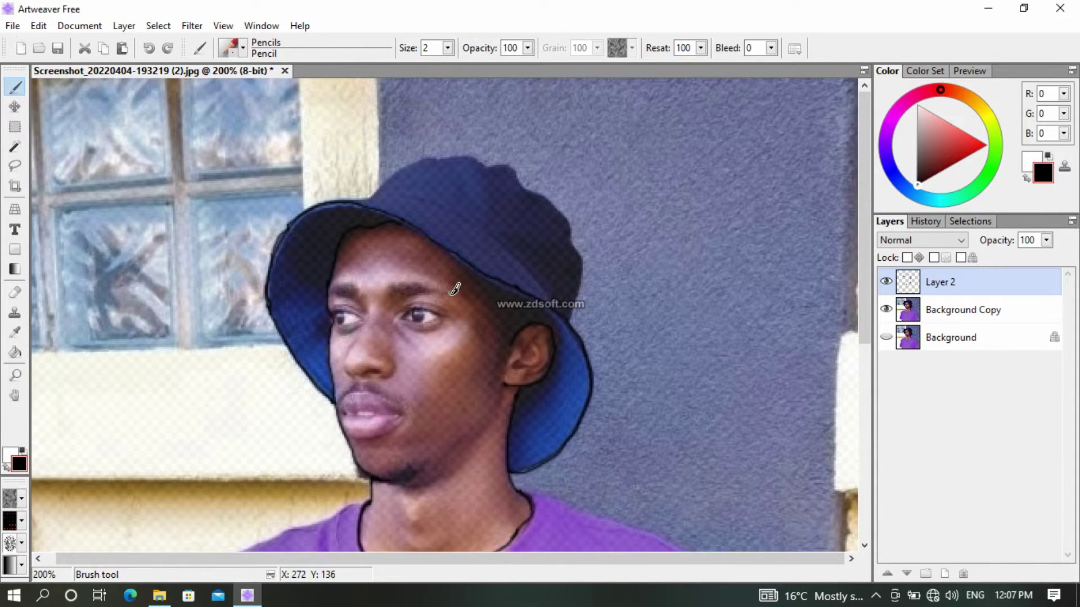
pyautogui.scroll(1, 454, 290)
pyautogui.scroll(1, 467, 319)
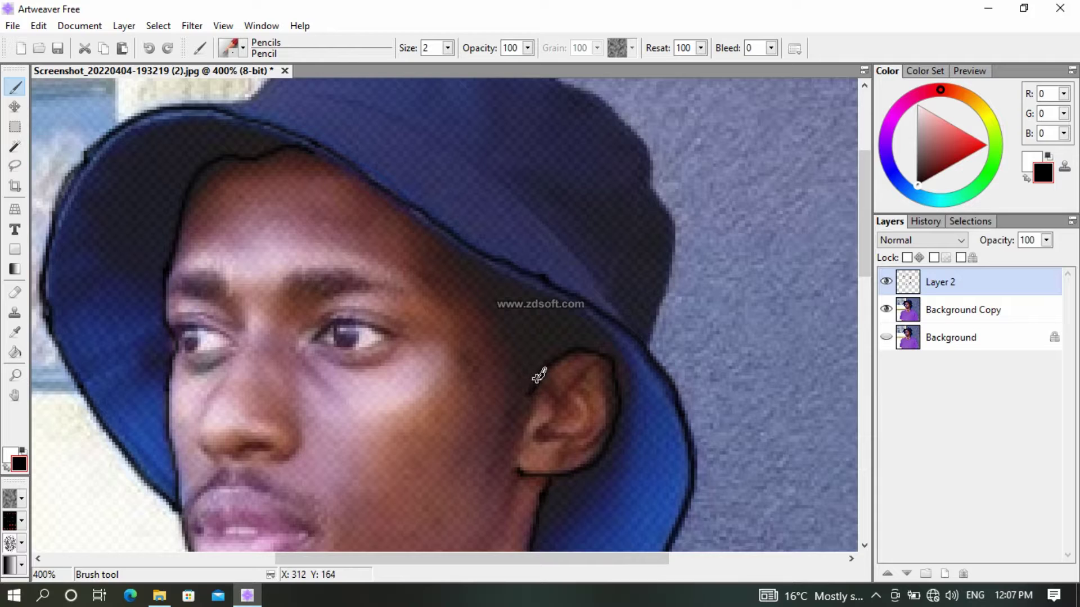
pyautogui.moveTo(532, 375)
pyautogui.mouseDown()
pyautogui.moveTo(520, 315)
pyautogui.moveTo(488, 291)
pyautogui.mouseUp()
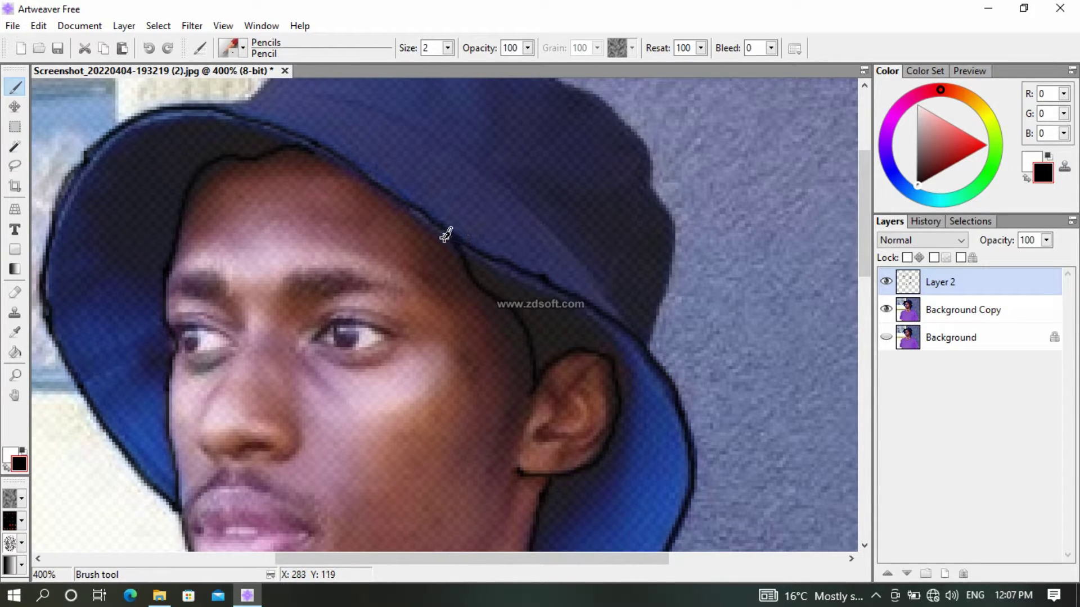
pyautogui.click(149, 49)
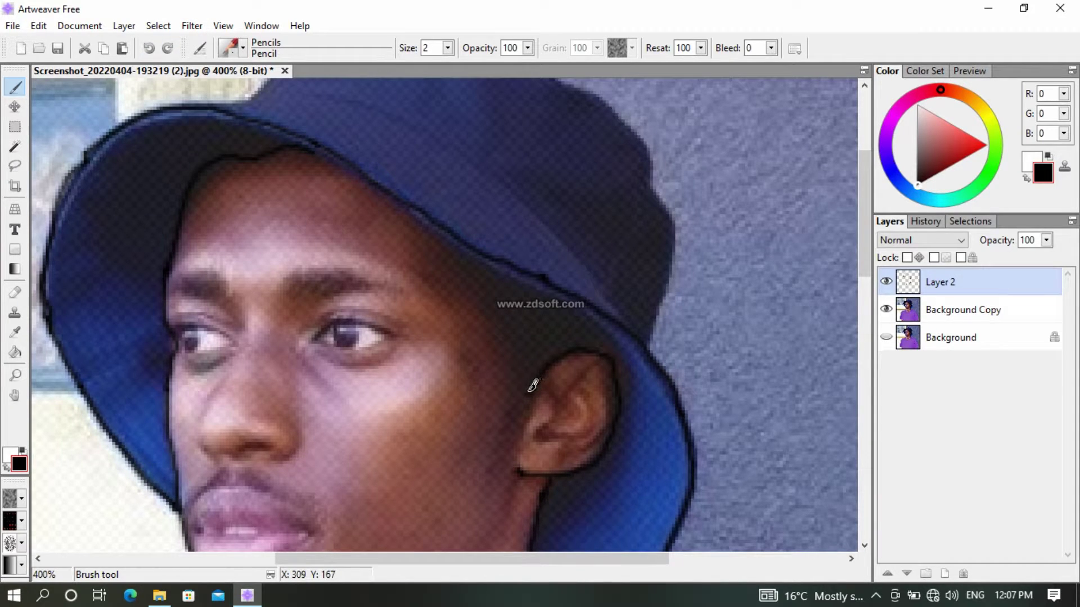
pyautogui.moveTo(527, 378); pyautogui.dragTo(523, 363)
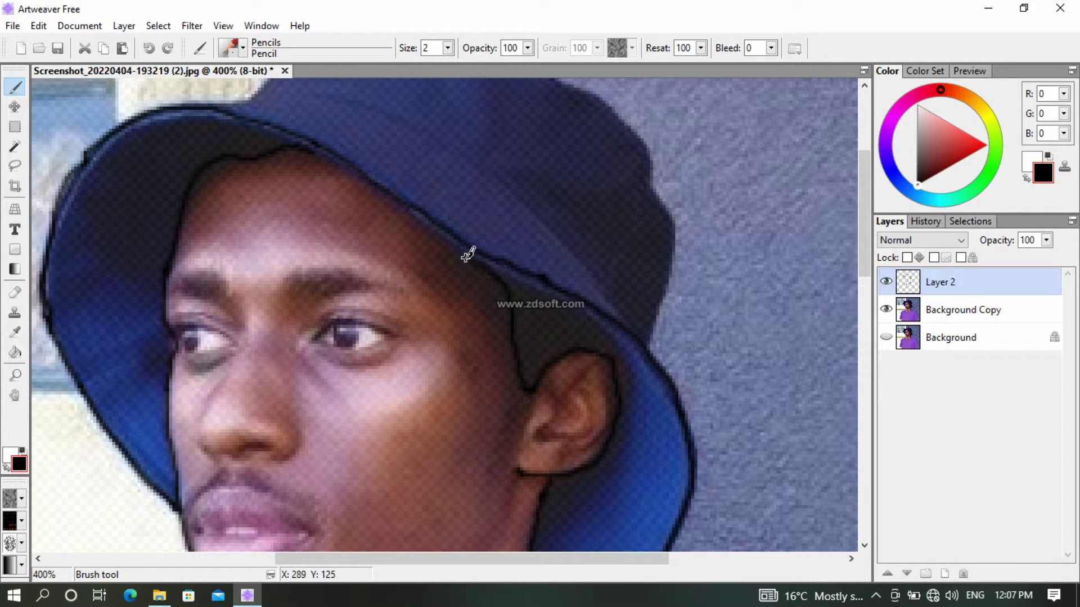
# Hide the Background Copy layer and toggle the Background layer on and off to compare, leaving only the outlines on Layer 2 visible
pyautogui.click(917, 309)
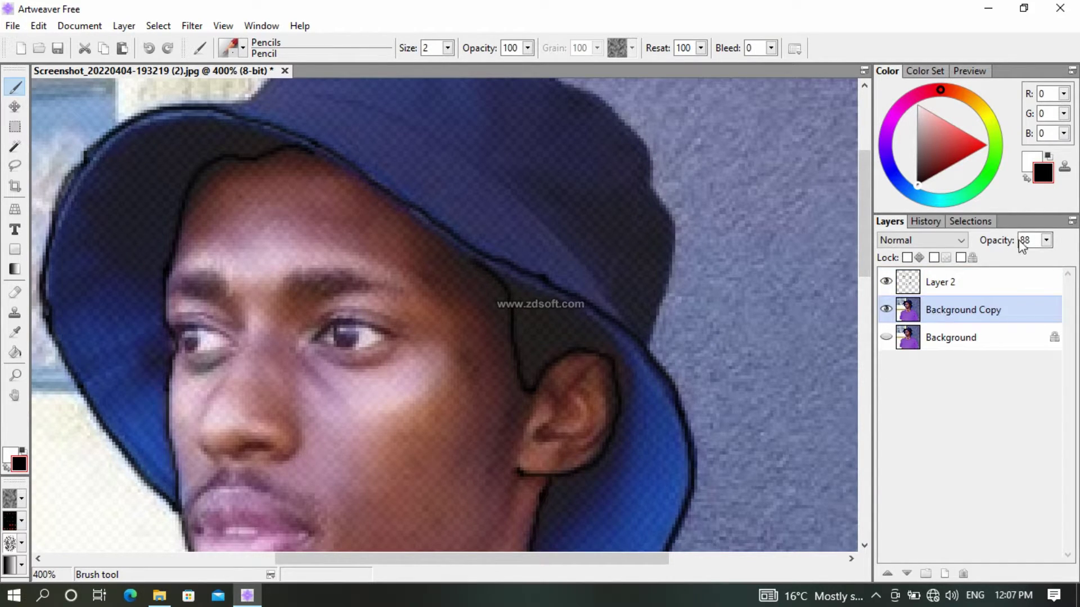
pyautogui.click(886, 309)
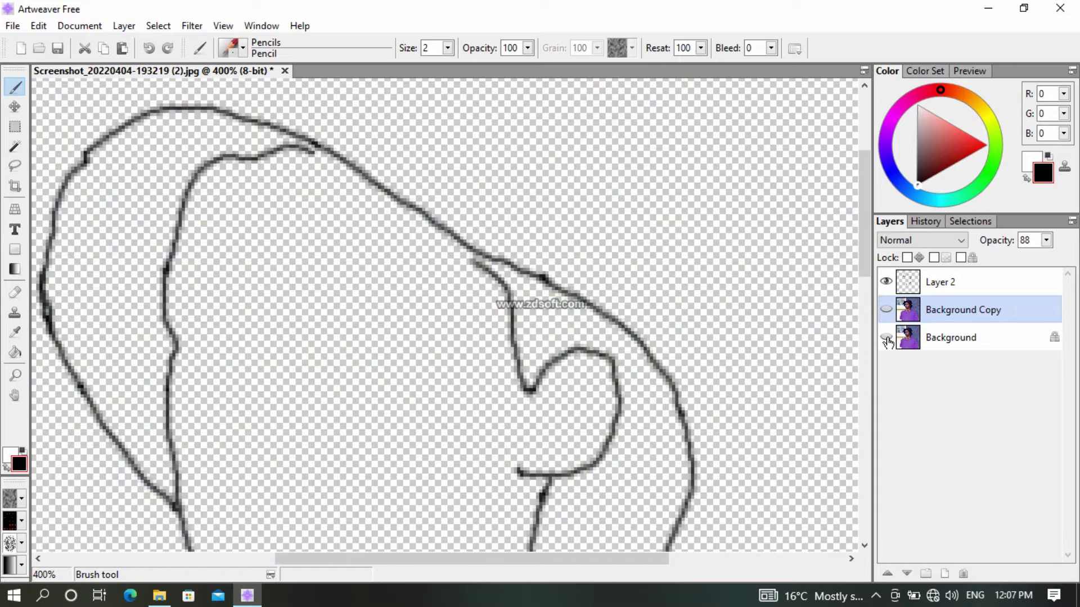
pyautogui.click(886, 336)
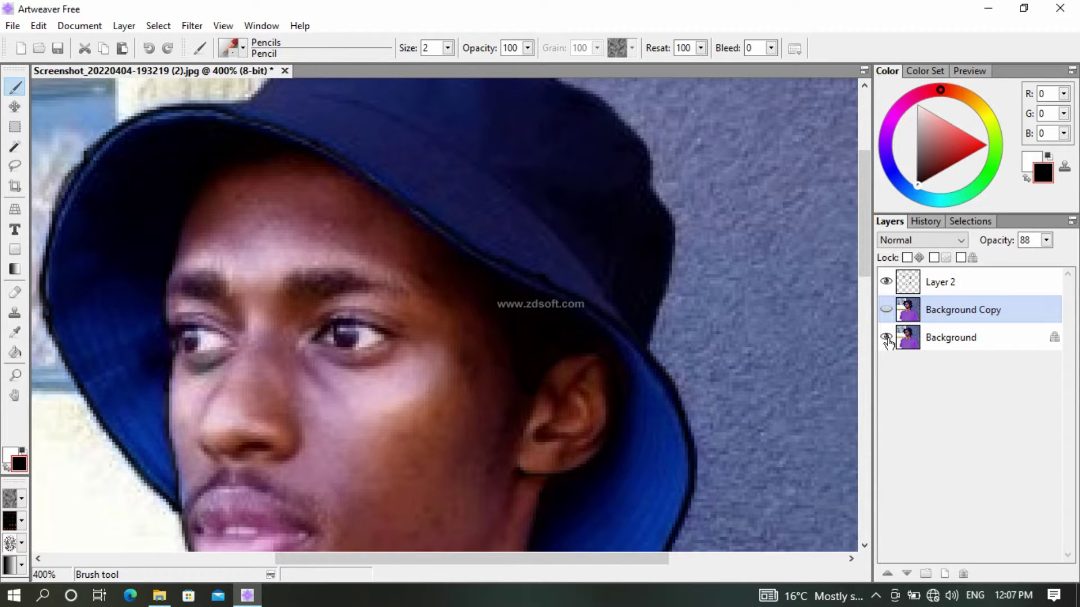
pyautogui.click(886, 337)
pyautogui.click(886, 337)
pyautogui.click(885, 338)
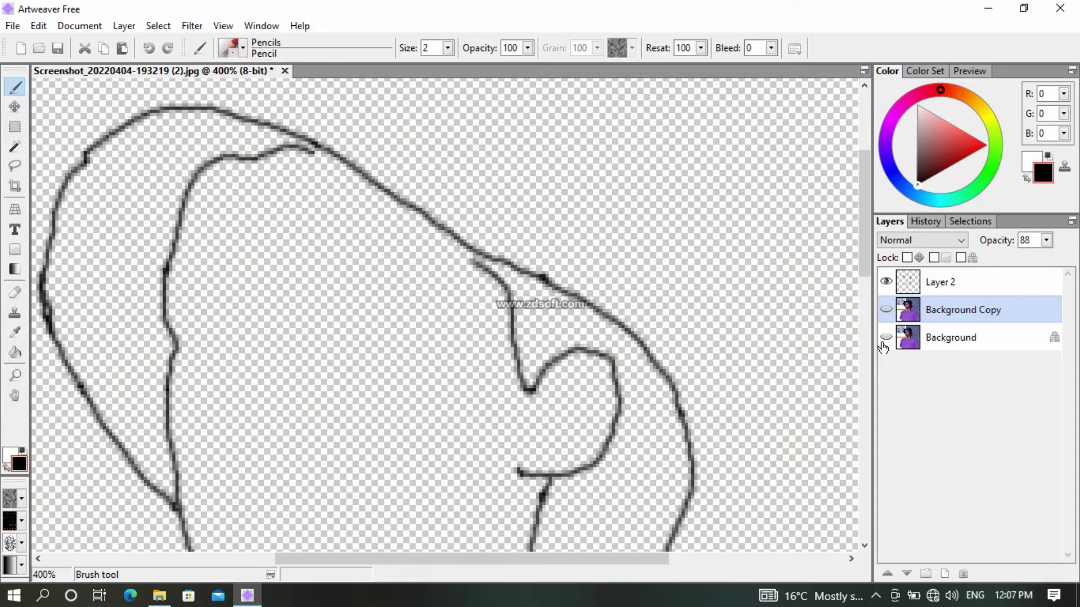
pyautogui.click(886, 337)
pyautogui.click(885, 339)
# Close the gaps on Layer 2 where the hairline and forehead lines meet the hat brim, and check the whole outline
pyautogui.click(930, 281)
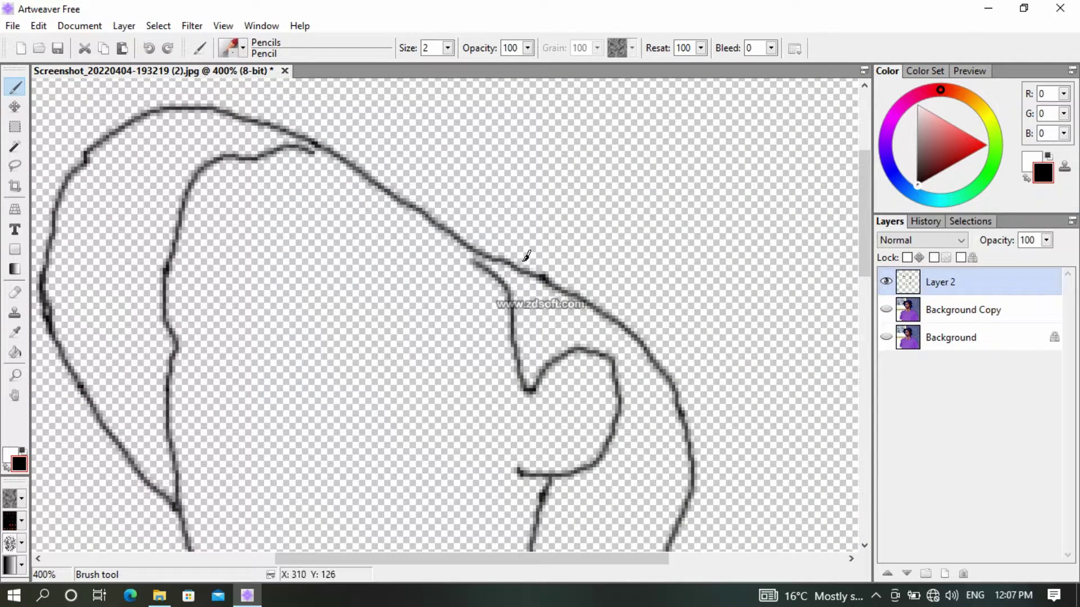
pyautogui.click(472, 260)
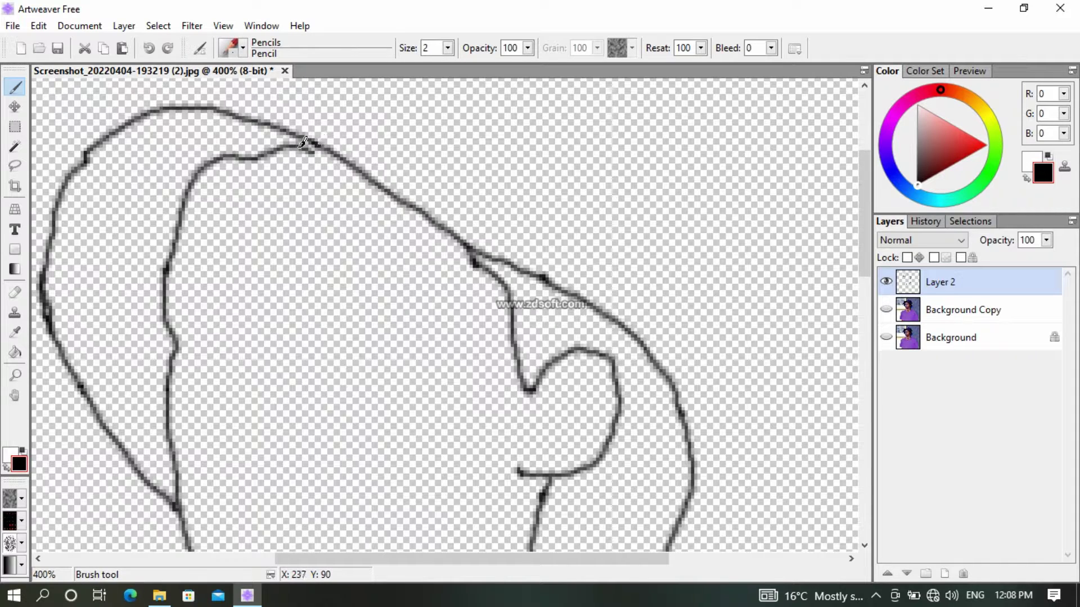
pyautogui.moveTo(304, 145); pyautogui.dragTo(296, 147)
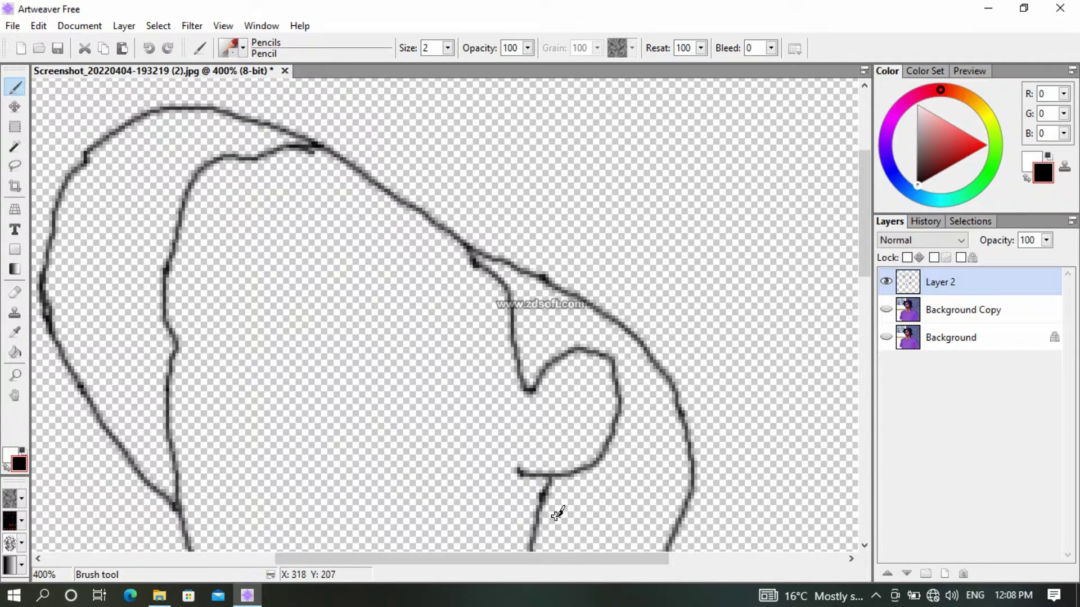
pyautogui.scroll(-1, 557, 514)
pyautogui.scroll(-1, 549, 494)
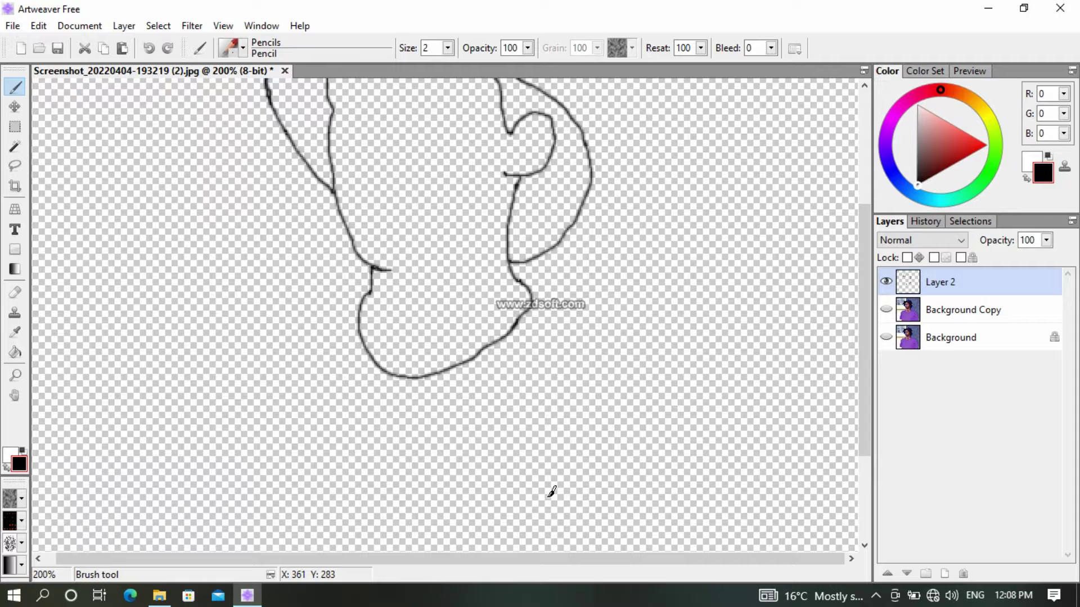
pyautogui.scroll(-4, 549, 475)
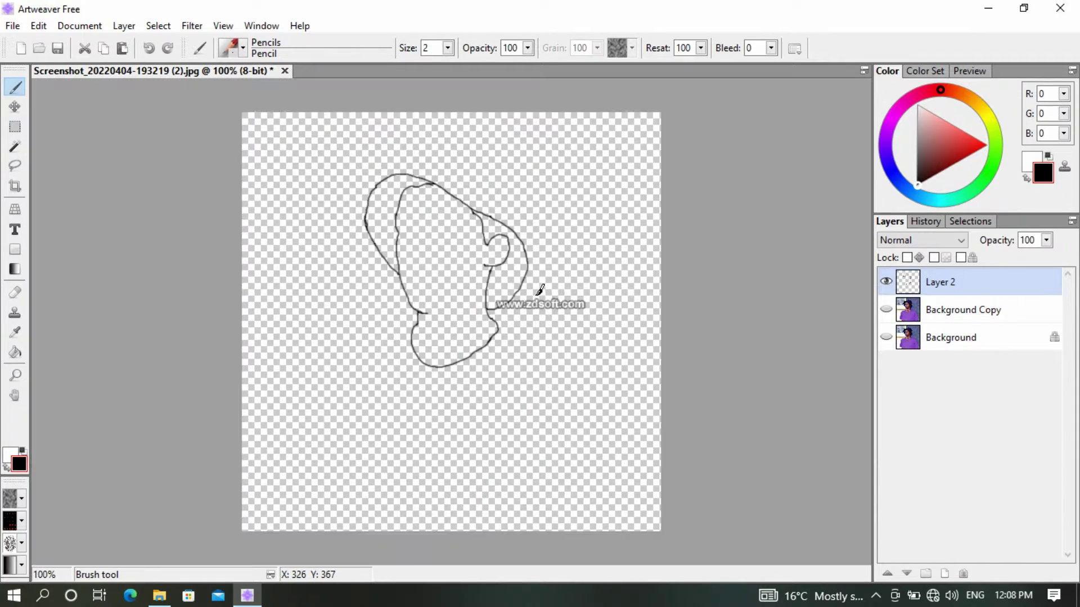
# Show the Background Copy layer and trace the hat crown's outer edge in black from the rear brim over the top to the front brim
pyautogui.scroll(1, 526, 292)
pyautogui.click(885, 310)
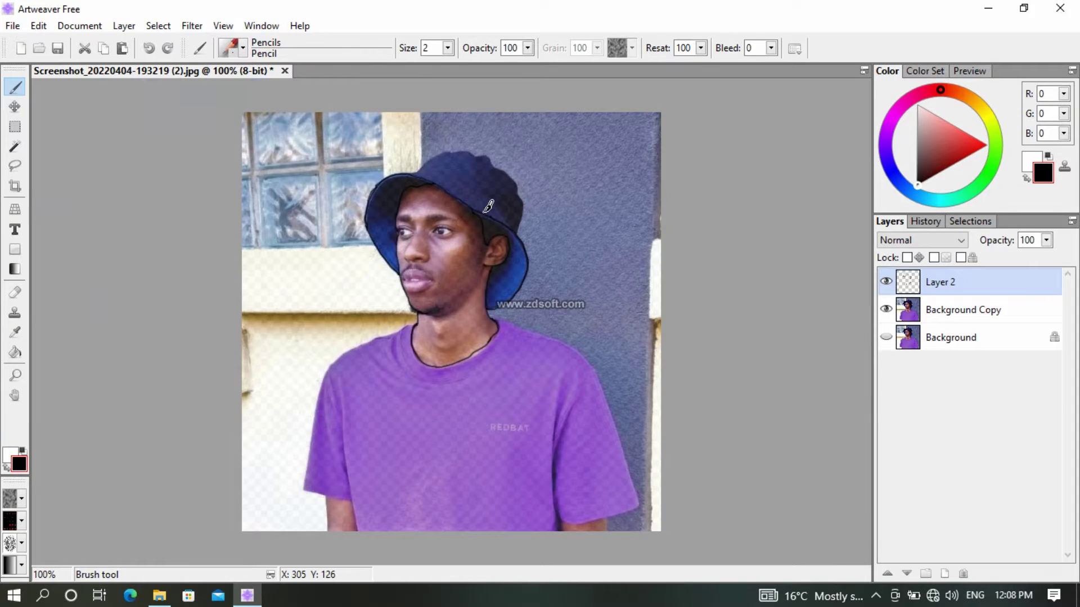
pyautogui.scroll(3, 488, 206)
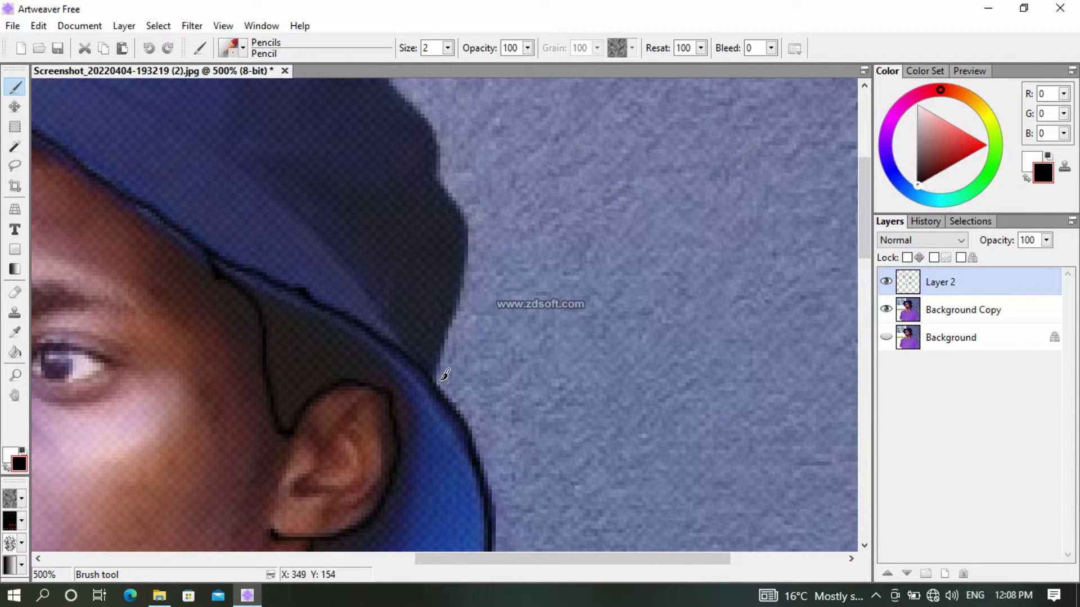
pyautogui.moveTo(442, 352)
pyautogui.mouseDown()
pyautogui.moveTo(467, 232)
pyautogui.moveTo(428, 164)
pyautogui.mouseUp()
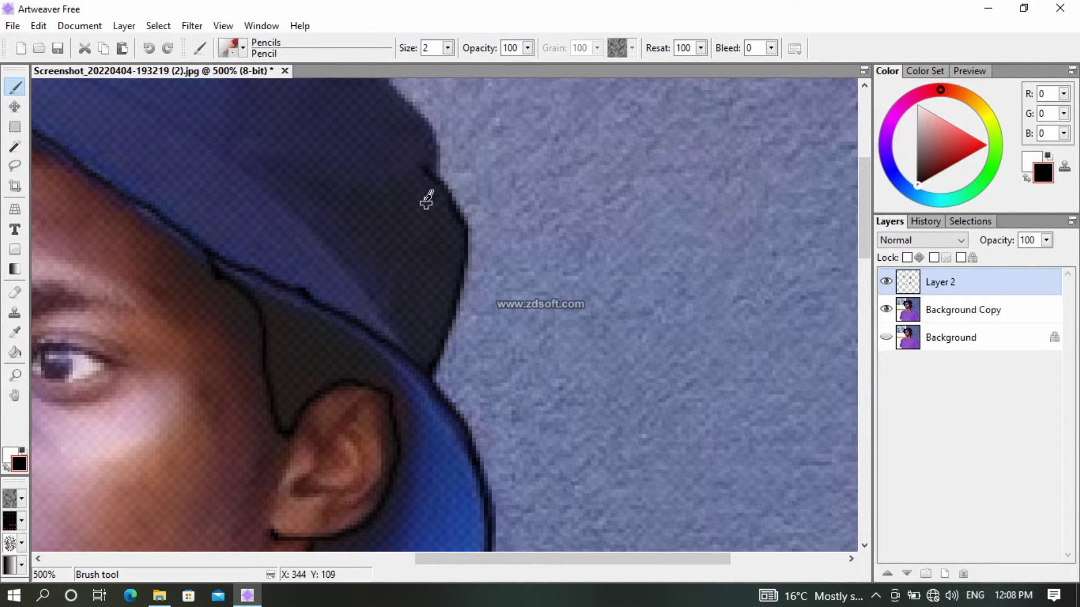
pyautogui.moveTo(425, 202)
pyautogui.mouseDown()
pyautogui.moveTo(436, 152)
pyautogui.moveTo(424, 96)
pyautogui.moveTo(432, 142)
pyautogui.mouseUp()
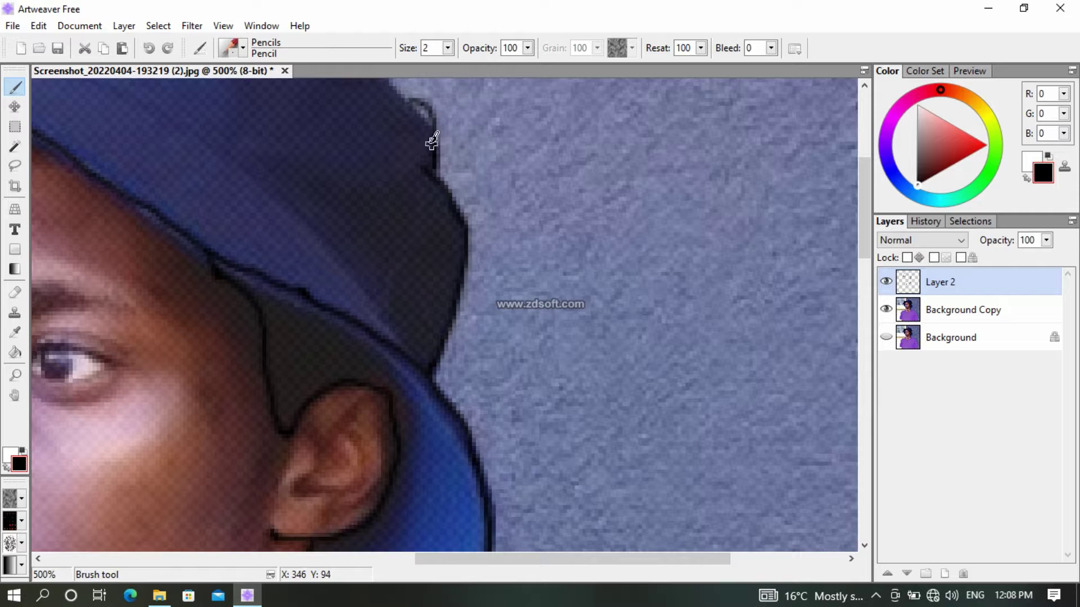
pyautogui.scroll(-2, 433, 144)
pyautogui.scroll(2, 396, 230)
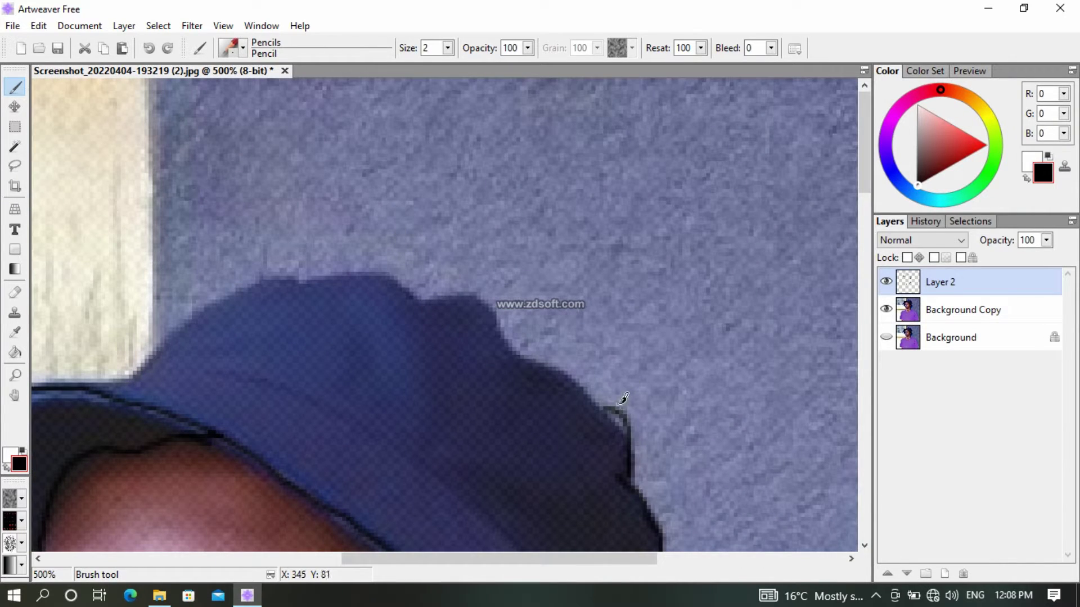
pyautogui.moveTo(602, 397)
pyautogui.mouseDown()
pyautogui.moveTo(566, 368)
pyautogui.moveTo(512, 351)
pyautogui.moveTo(471, 292)
pyautogui.moveTo(422, 294)
pyautogui.moveTo(391, 275)
pyautogui.moveTo(351, 272)
pyautogui.moveTo(299, 280)
pyautogui.moveTo(278, 265)
pyautogui.moveTo(203, 305)
pyautogui.moveTo(123, 379)
pyautogui.moveTo(32, 384)
pyautogui.mouseUp()
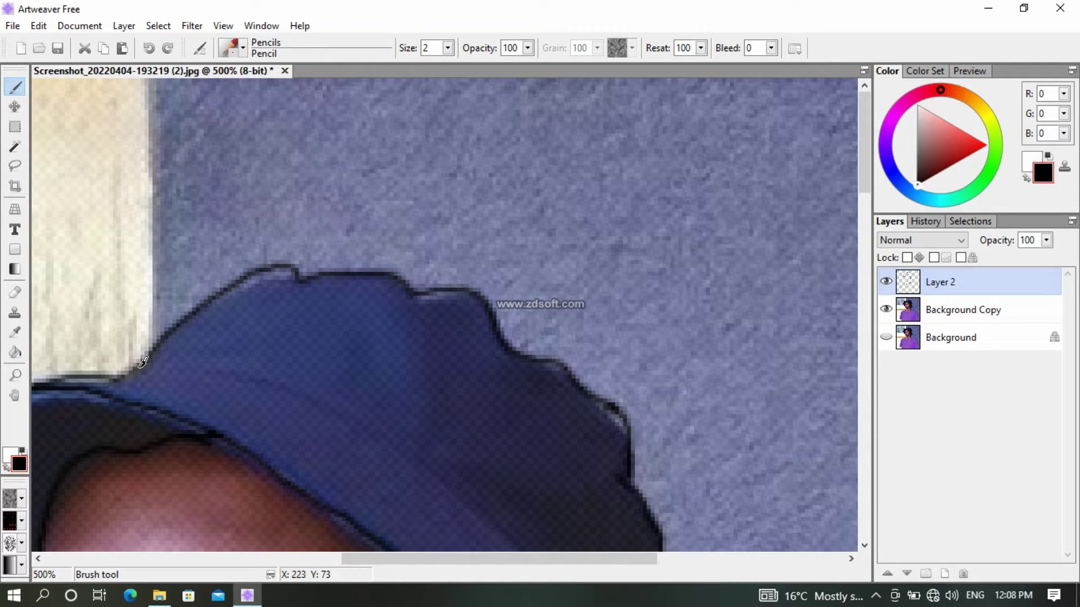
# Trace the seam between the hat's crown and brim, and compare the outlines with the Background Copy layer hidden and shown again
pyautogui.moveTo(126, 371)
pyautogui.mouseDown()
pyautogui.moveTo(184, 364)
pyautogui.moveTo(267, 379)
pyautogui.moveTo(347, 413)
pyautogui.mouseUp()
pyautogui.hotkey('ctrl', '-')
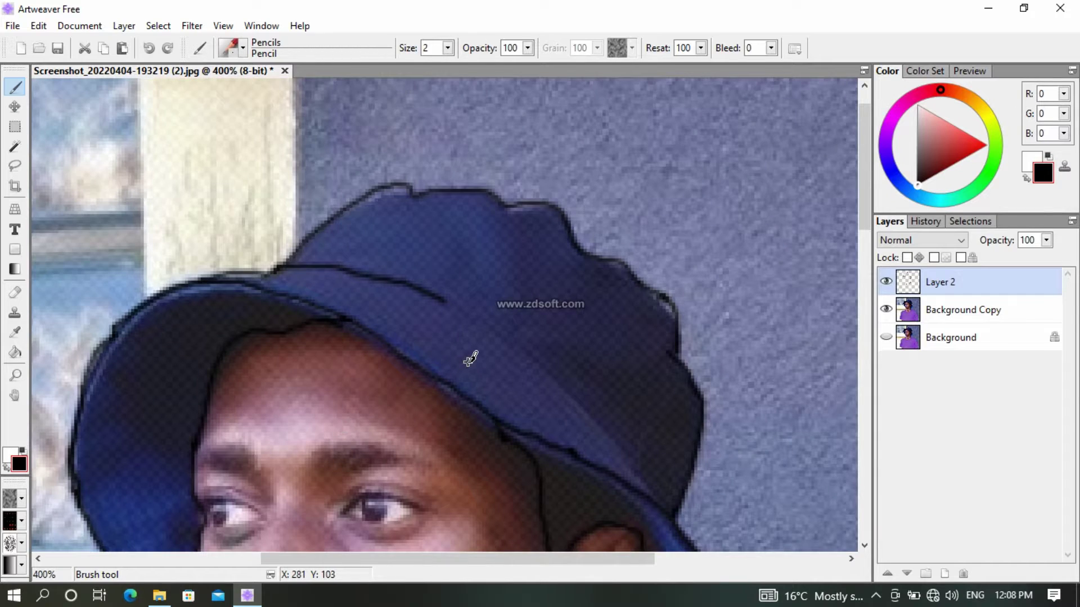
pyautogui.hotkey('ctrl', '+')
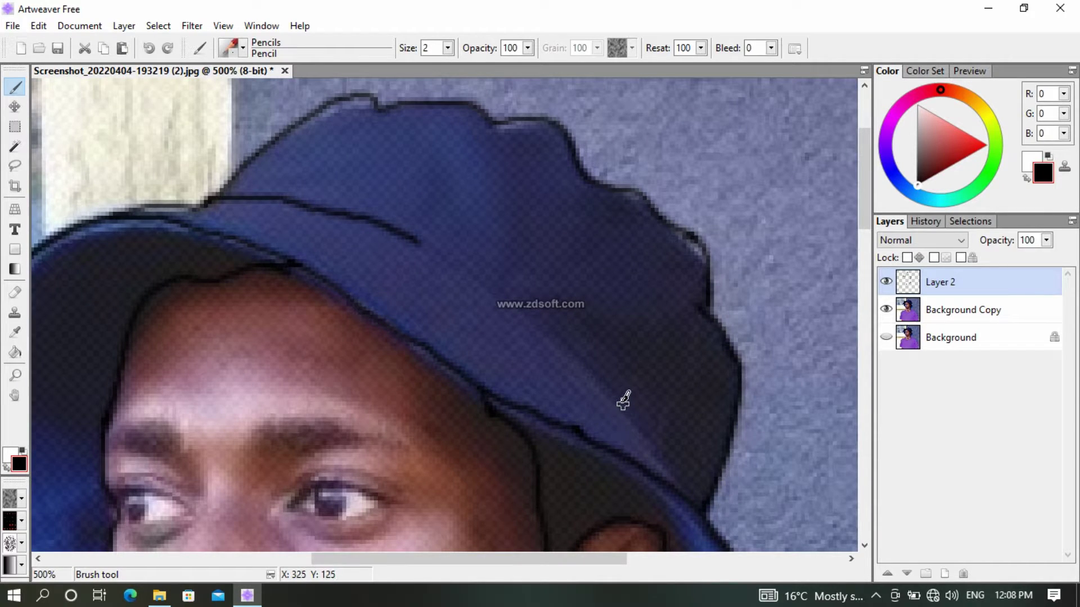
pyautogui.moveTo(621, 401)
pyautogui.mouseDown()
pyautogui.moveTo(545, 313)
pyautogui.moveTo(437, 255)
pyautogui.mouseUp()
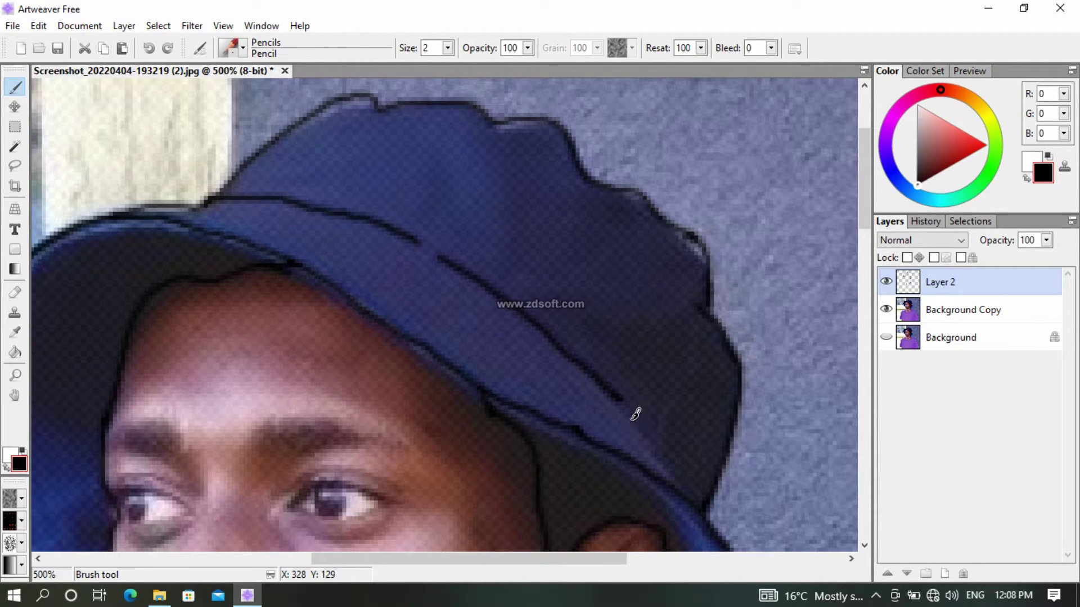
pyautogui.moveTo(634, 417); pyautogui.dragTo(665, 457)
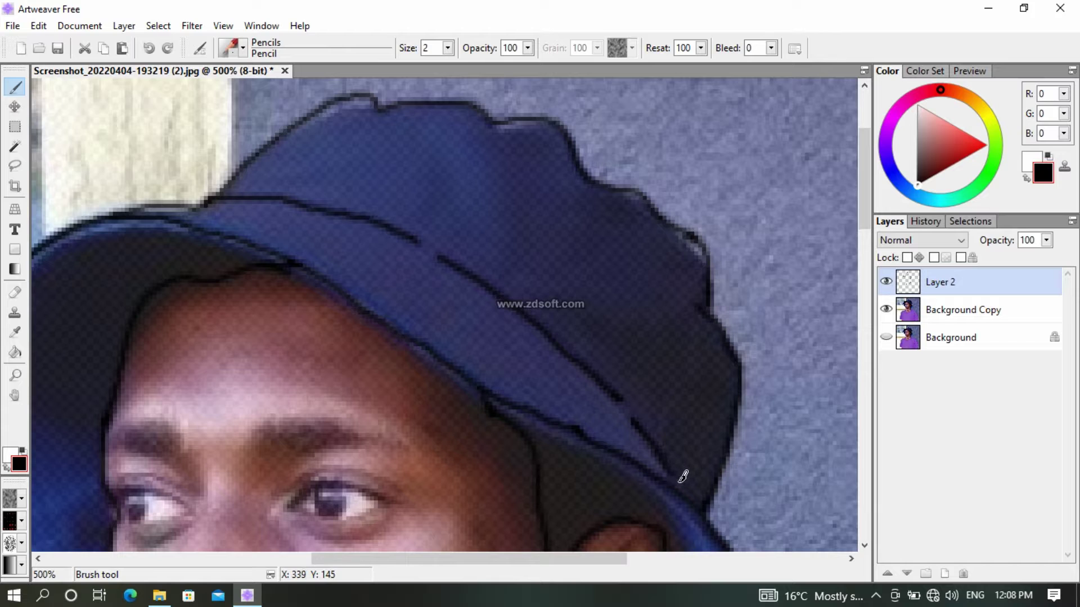
pyautogui.scroll(-2, 611, 474)
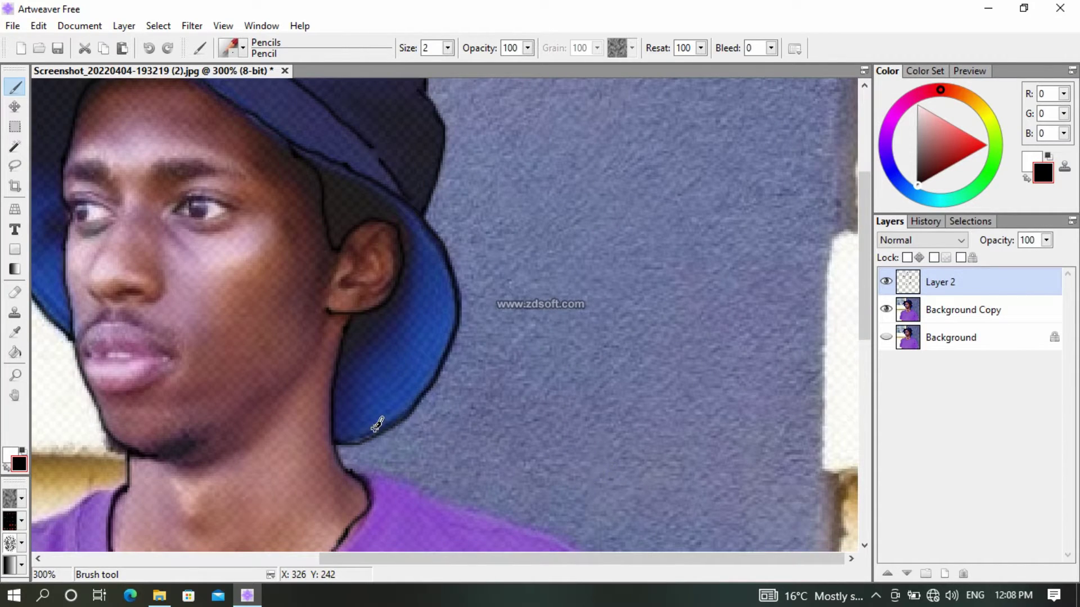
pyautogui.scroll(-2, 377, 425)
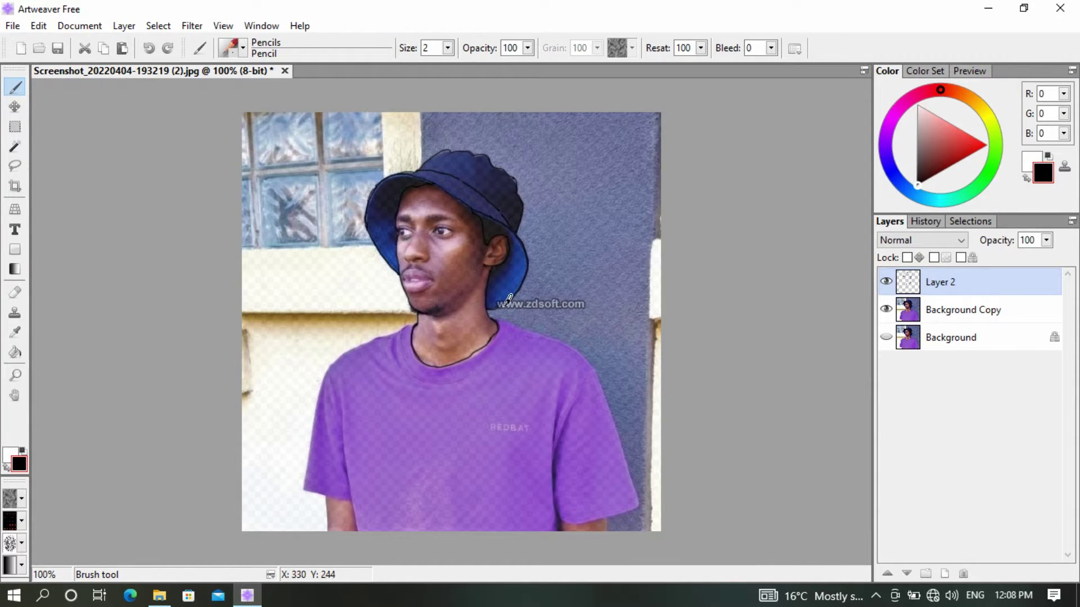
pyautogui.click(885, 312)
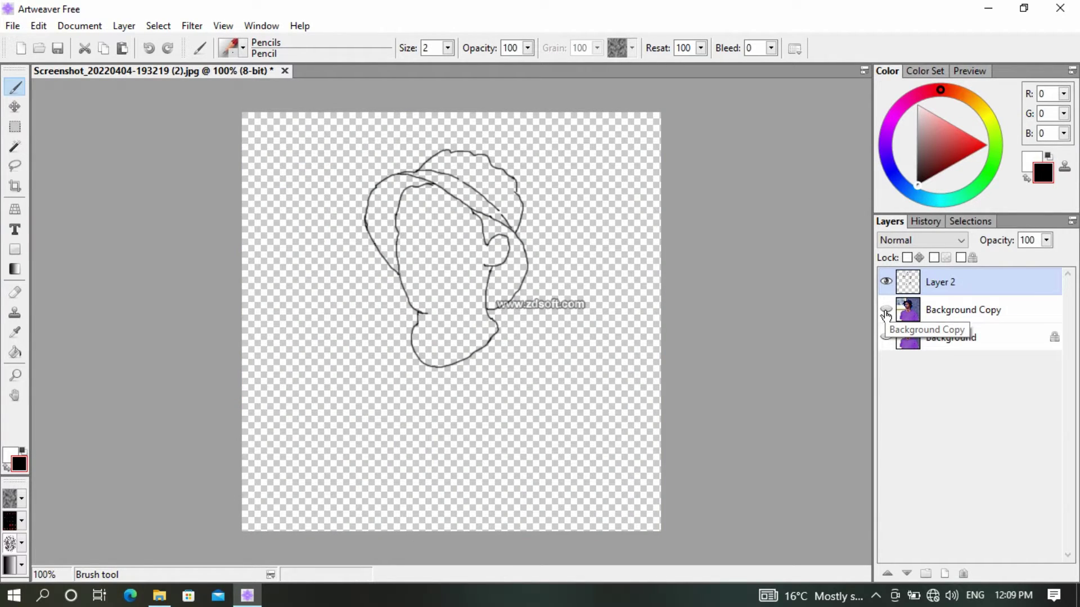
pyautogui.click(886, 311)
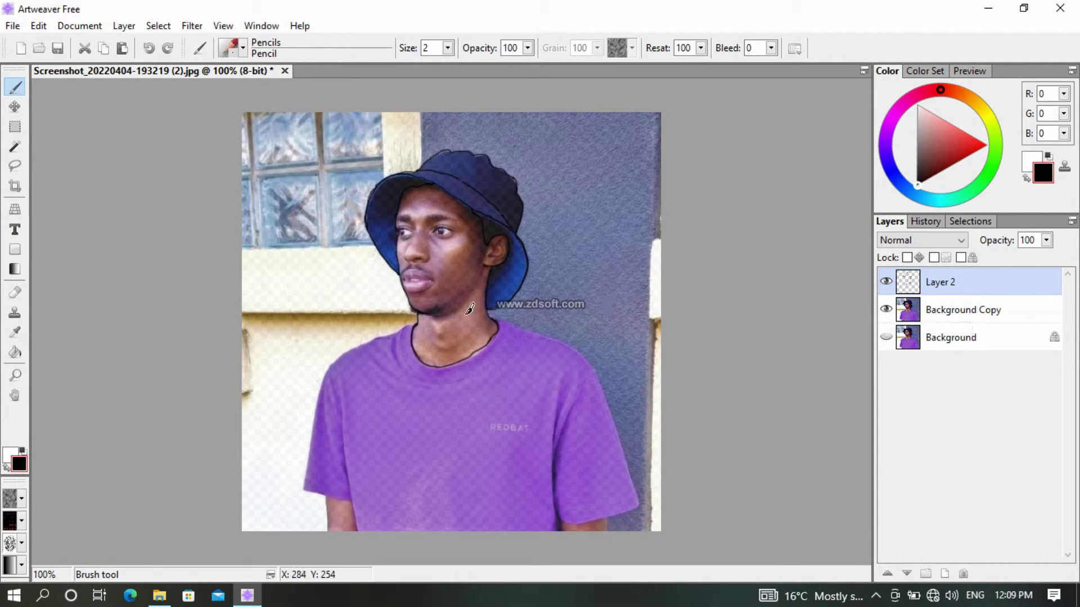
pyautogui.scroll(1, 460, 352)
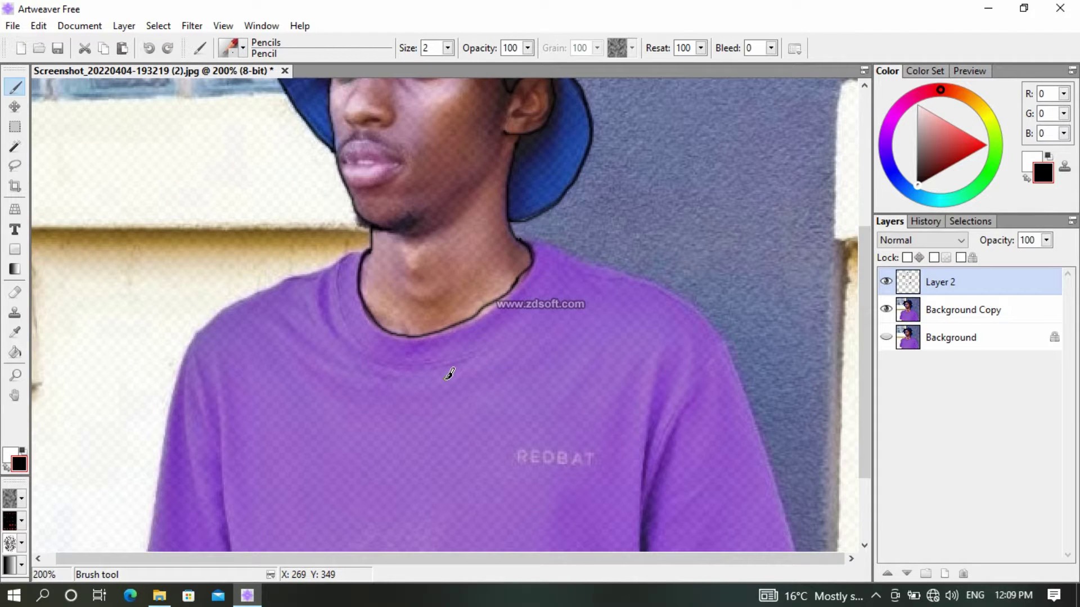
pyautogui.scroll(1, 450, 374)
pyautogui.scroll(-2, 451, 338)
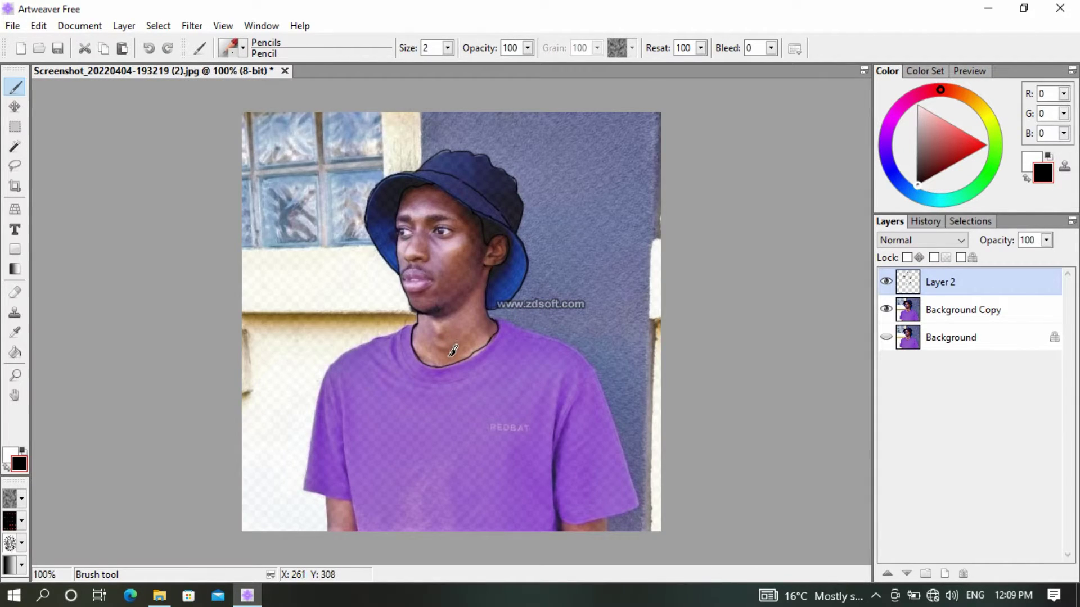
pyautogui.scroll(2, 380, 406)
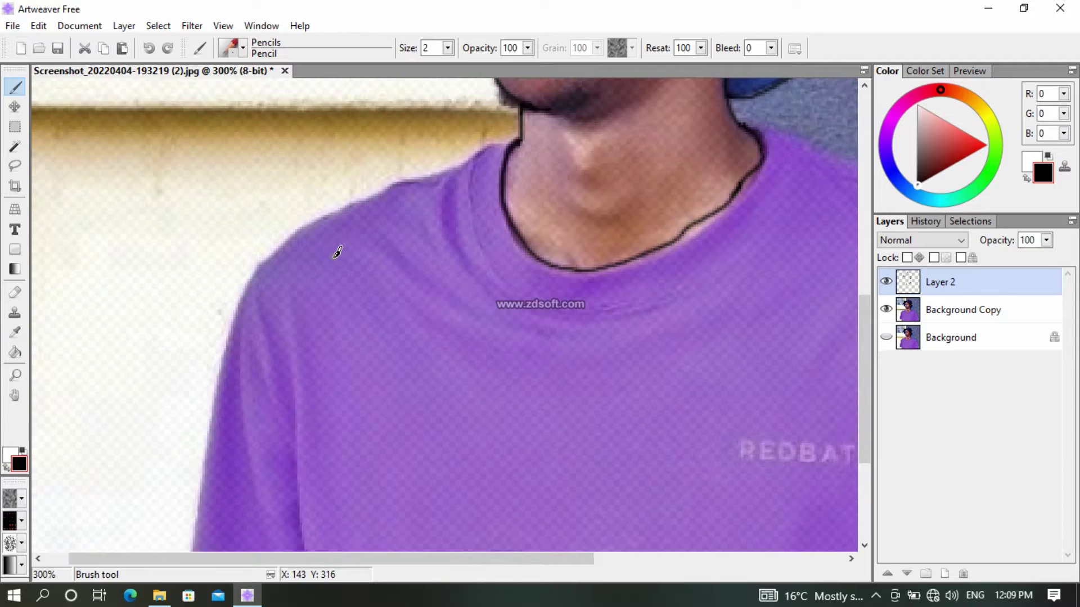
pyautogui.scroll(1, 504, 172)
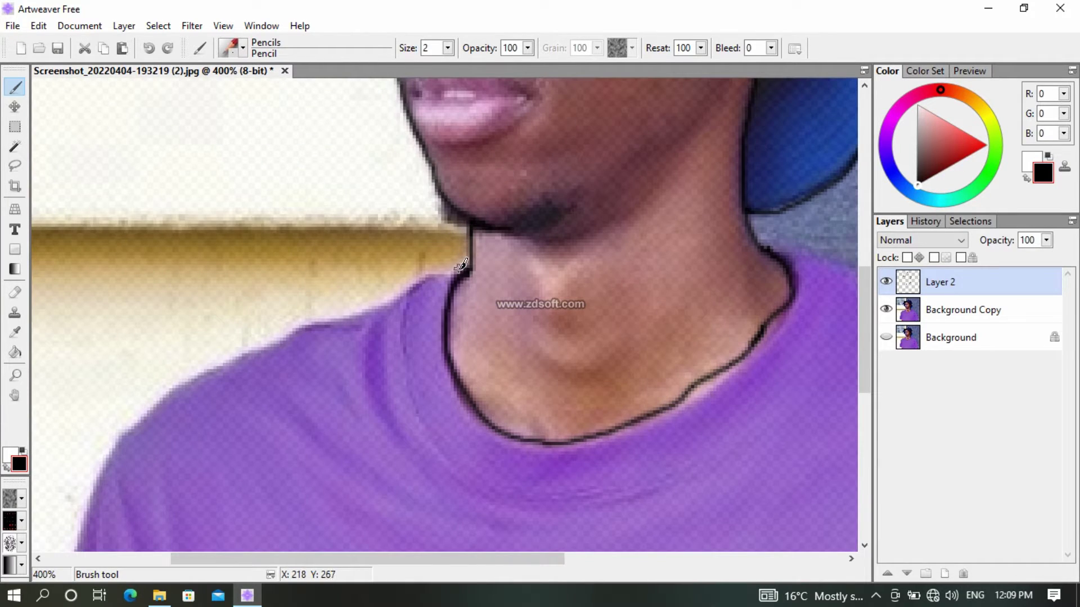
pyautogui.moveTo(461, 269)
pyautogui.mouseDown()
pyautogui.moveTo(438, 271)
pyautogui.moveTo(409, 333)
pyautogui.moveTo(417, 401)
pyautogui.moveTo(445, 450)
pyautogui.moveTo(513, 493)
pyautogui.moveTo(636, 494)
pyautogui.moveTo(750, 436)
pyautogui.moveTo(797, 388)
pyautogui.moveTo(827, 336)
pyautogui.moveTo(833, 272)
pyautogui.moveTo(824, 257)
pyautogui.moveTo(783, 246)
pyautogui.mouseUp()
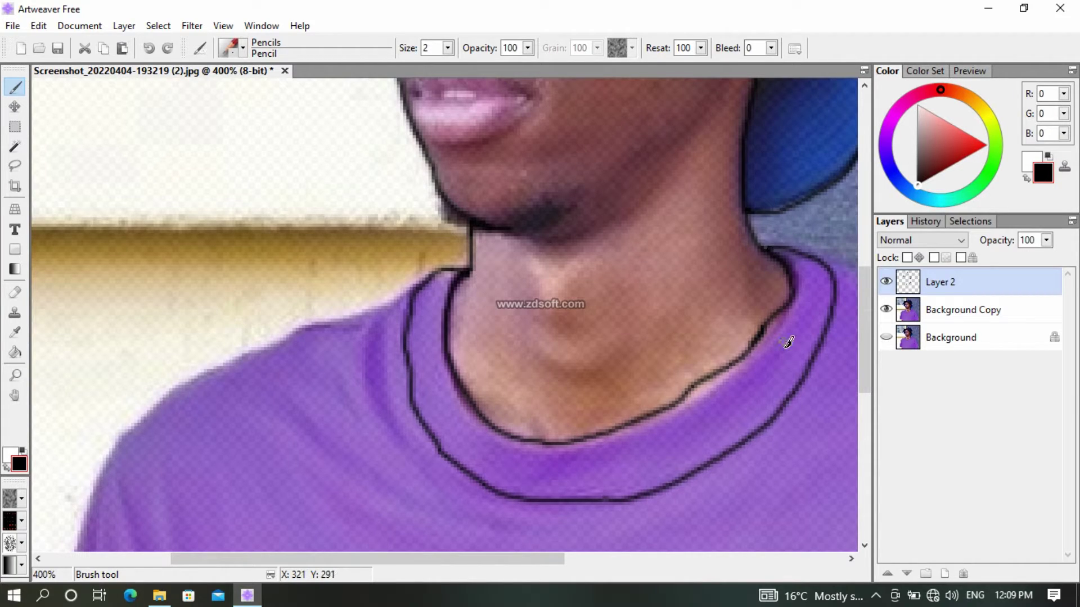
pyautogui.scroll(-1, 788, 357)
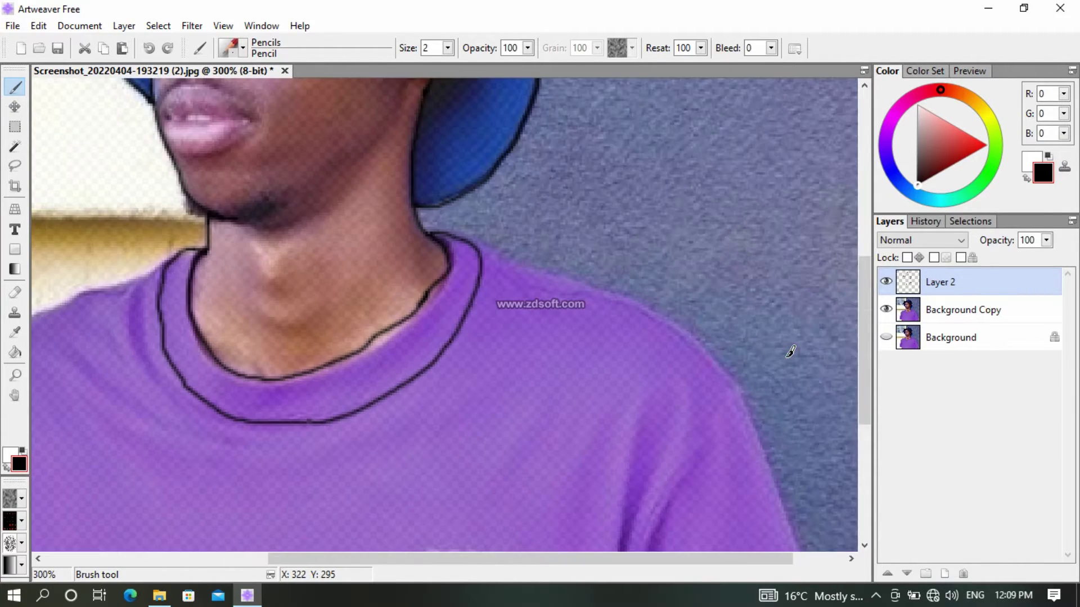
pyautogui.click(886, 310)
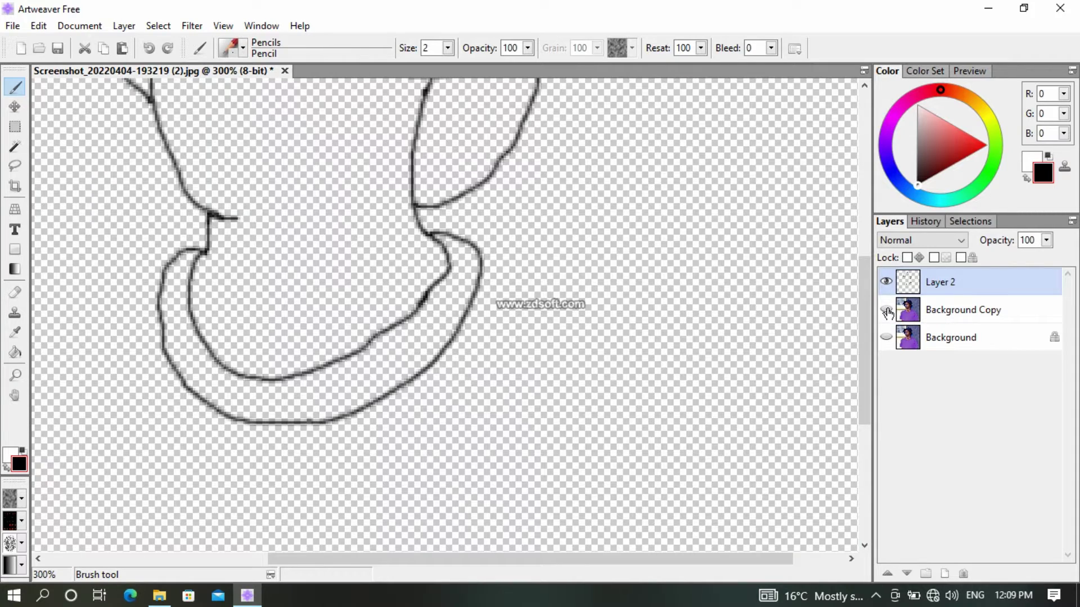
pyautogui.click(887, 310)
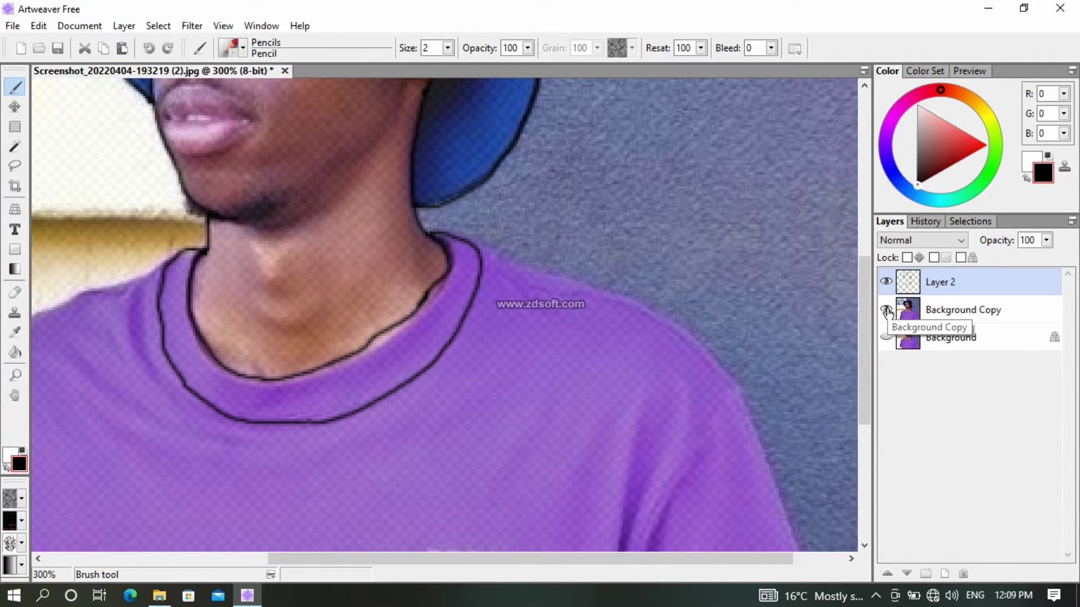
pyautogui.hotkey('ctrl', 'z')
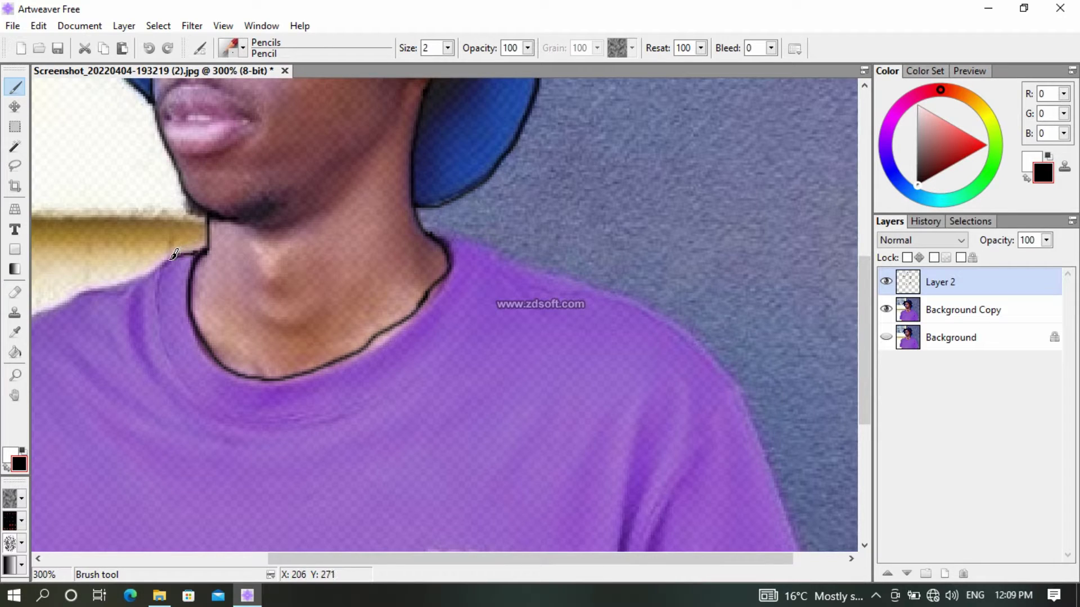
# Trace the outer edge of the shirt collar in black from the front of the neck around to the back of the neck
pyautogui.moveTo(163, 281)
pyautogui.mouseDown()
pyautogui.moveTo(169, 351)
pyautogui.moveTo(202, 401)
pyautogui.moveTo(286, 415)
pyautogui.moveTo(357, 401)
pyautogui.mouseUp()
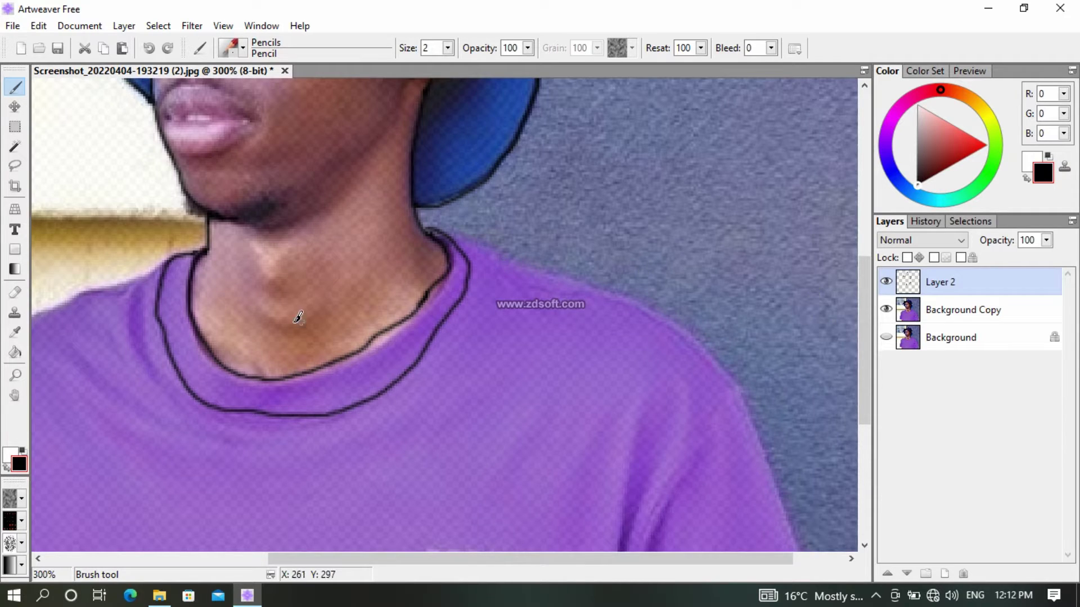
pyautogui.scroll(-2, 294, 322)
pyautogui.scroll(2, 368, 314)
# Outline the shoulder and sleeve on the picture's left side from the collar to the hem, including the sleeve's inner line down the shirt's side
pyautogui.moveTo(470, 293)
pyautogui.mouseDown()
pyautogui.moveTo(265, 396)
pyautogui.moveTo(205, 508)
pyautogui.mouseUp()
pyautogui.scroll(-2, 323, 422)
pyautogui.scroll(2, 258, 198)
pyautogui.moveTo(259, 198)
pyautogui.mouseDown()
pyautogui.moveTo(217, 491)
pyautogui.moveTo(309, 508)
pyautogui.moveTo(358, 479)
pyautogui.moveTo(335, 305)
pyautogui.mouseUp()
pyautogui.scroll(1, 340, 499)
pyautogui.moveTo(467, 430); pyautogui.dragTo(493, 545)
pyautogui.scroll(-3, 581, 451)
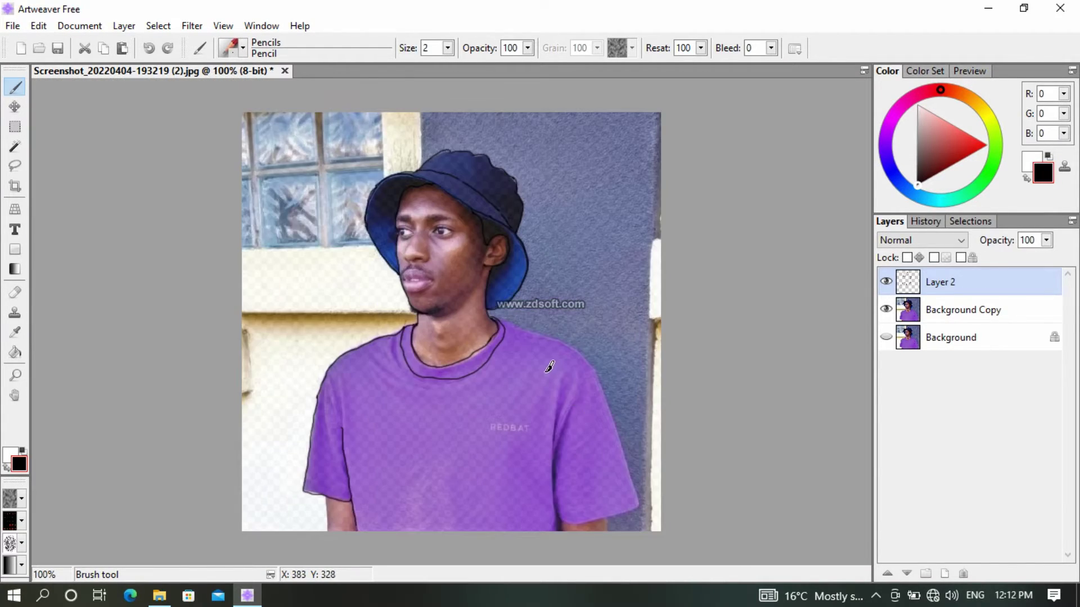
# Trace the outer sleeve and shoulder on the picture's right side up to the collar, and check the outlines with Background Copy briefly hidden
pyautogui.scroll(1, 728, 467)
pyautogui.moveTo(817, 495)
pyautogui.mouseDown()
pyautogui.moveTo(775, 335)
pyautogui.moveTo(729, 229)
pyautogui.moveTo(636, 150)
pyautogui.moveTo(525, 112)
pyautogui.mouseUp()
pyautogui.click(886, 309)
pyautogui.hotkey('ctrl', '-')
pyautogui.hotkey('ctrl', '-')
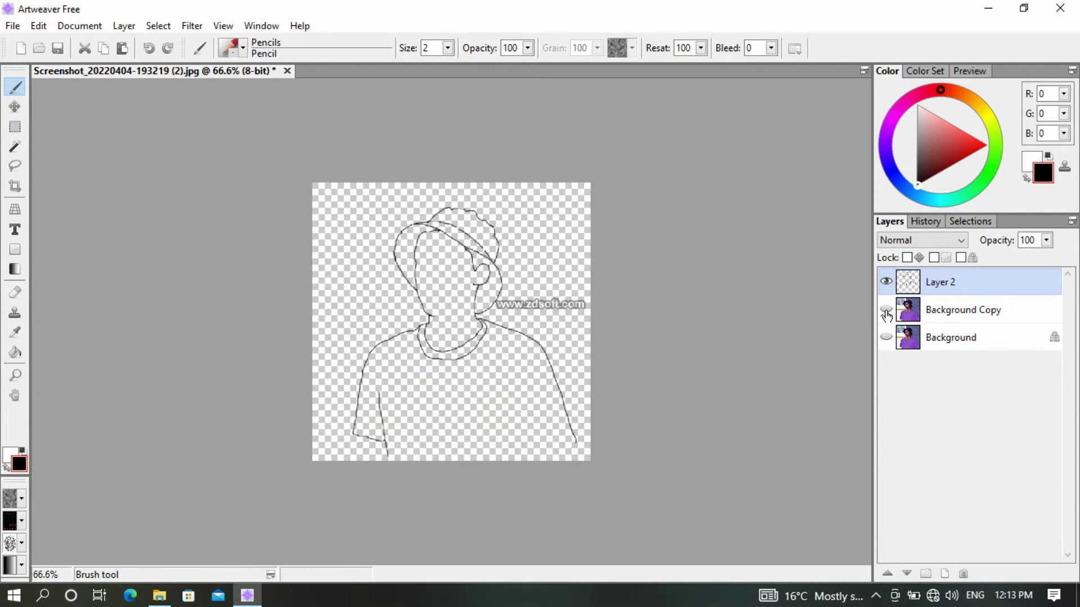
pyautogui.click(886, 310)
# Trace the hem and inner edge of the picture's right sleeve, and add the fold line running up from the armpit
pyautogui.hotkey('ctrl', '+')
pyautogui.hotkey('ctrl', '+')
pyautogui.moveTo(814, 498)
pyautogui.mouseDown()
pyautogui.moveTo(759, 521)
pyautogui.moveTo(656, 535)
pyautogui.moveTo(643, 458)
pyautogui.moveTo(646, 322)
pyautogui.mouseUp()
pyautogui.moveTo(651, 391); pyautogui.dragTo(683, 298)
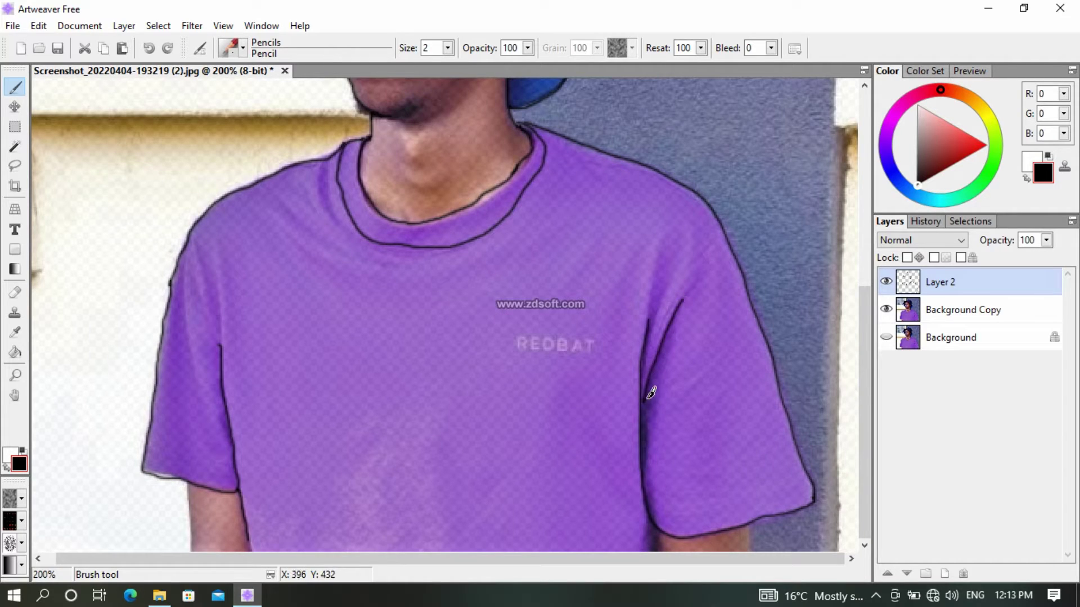
pyautogui.moveTo(645, 400); pyautogui.dragTo(640, 419)
# Draw both edges of the bare arm below the picture's right sleeve
pyautogui.scroll(1, 640, 515)
pyautogui.scroll(-1, 641, 516)
pyautogui.moveTo(651, 523); pyautogui.dragTo(655, 551)
pyautogui.moveTo(750, 526); pyautogui.dragTo(752, 552)
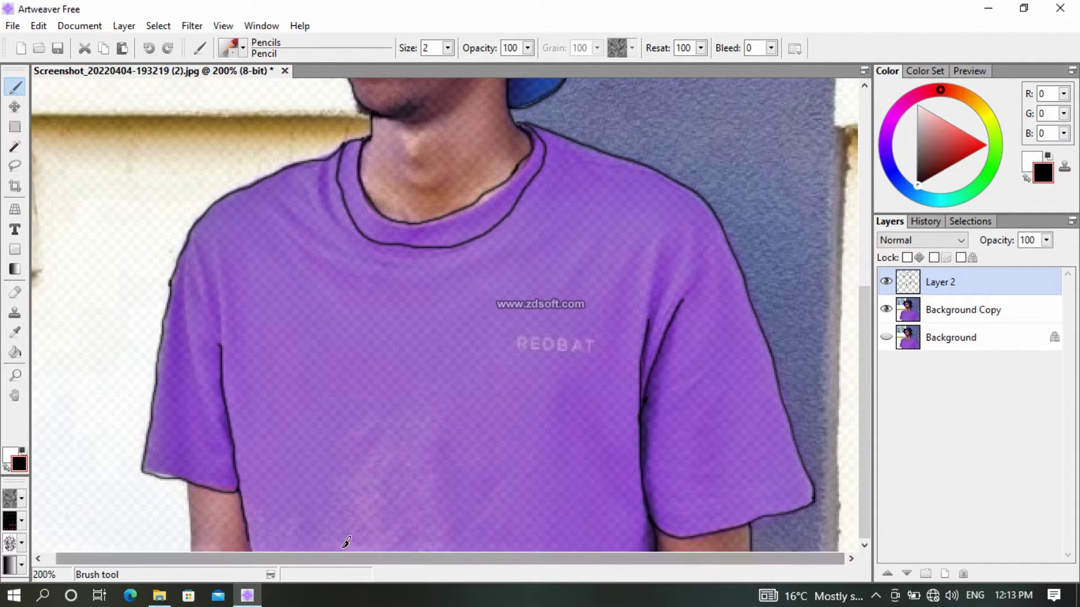
pyautogui.moveTo(190, 484); pyautogui.dragTo(189, 551)
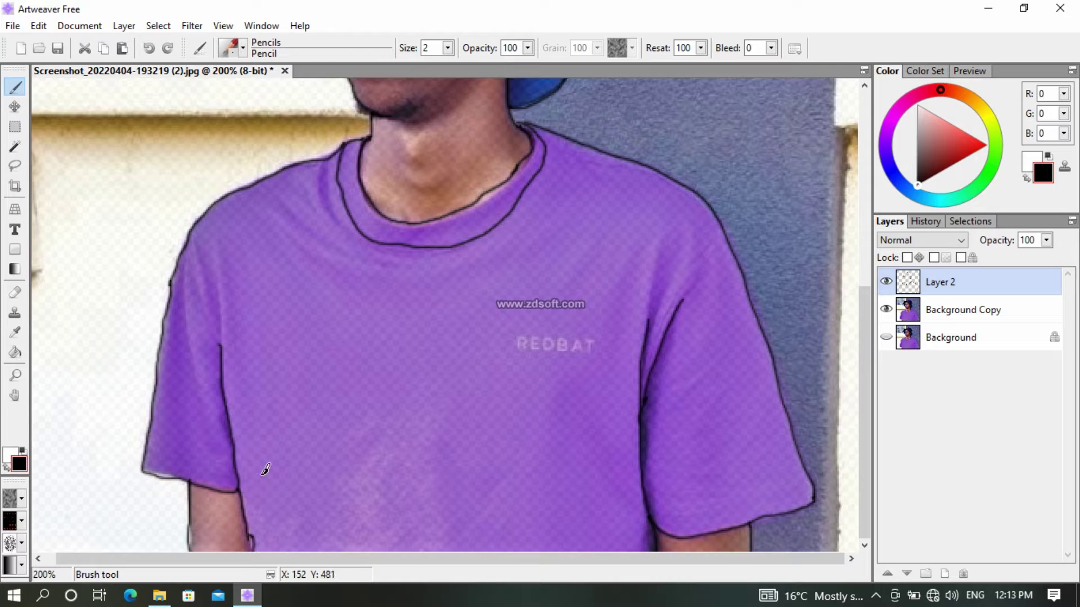
pyautogui.scroll(-1, 265, 472)
pyautogui.scroll(4, 264, 472)
pyautogui.hotkey('ctrl', 'z')
pyautogui.hotkey('ctrl', 'z')
# Extend the arm and shirt-side lines below the picture's left sleeve to the canvas edge, and review the outlines with Background Copy briefly hidden
pyautogui.moveTo(451, 375); pyautogui.dragTo(456, 550)
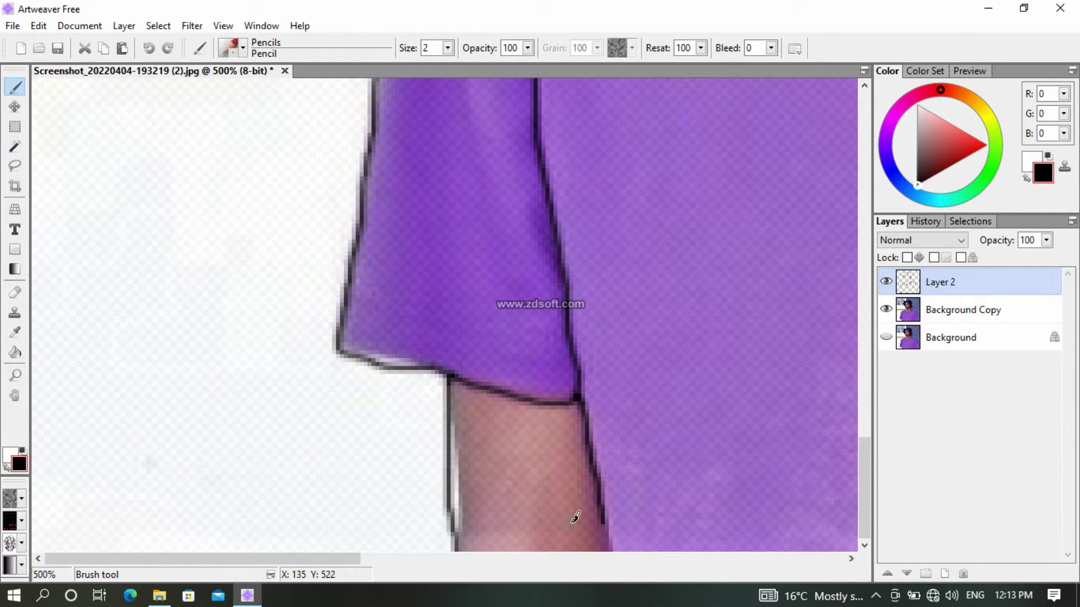
pyautogui.moveTo(603, 524); pyautogui.dragTo(608, 550)
pyautogui.scroll(-4, 566, 471)
pyautogui.click(886, 310)
pyautogui.scroll(-1, 454, 421)
pyautogui.scroll(1, 454, 332)
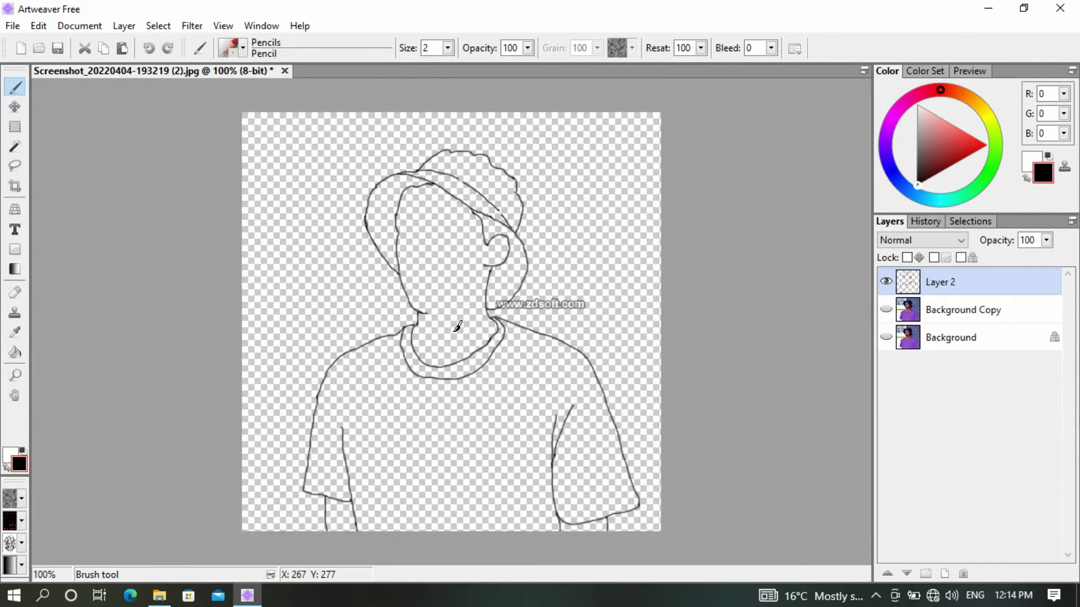
pyautogui.scroll(1, 457, 326)
pyautogui.click(885, 309)
# Try the Oils brush Fine feathering 40 at size 6 with a short stroke on the face
pyautogui.click(242, 48)
pyautogui.click(260, 276)
pyautogui.click(448, 47)
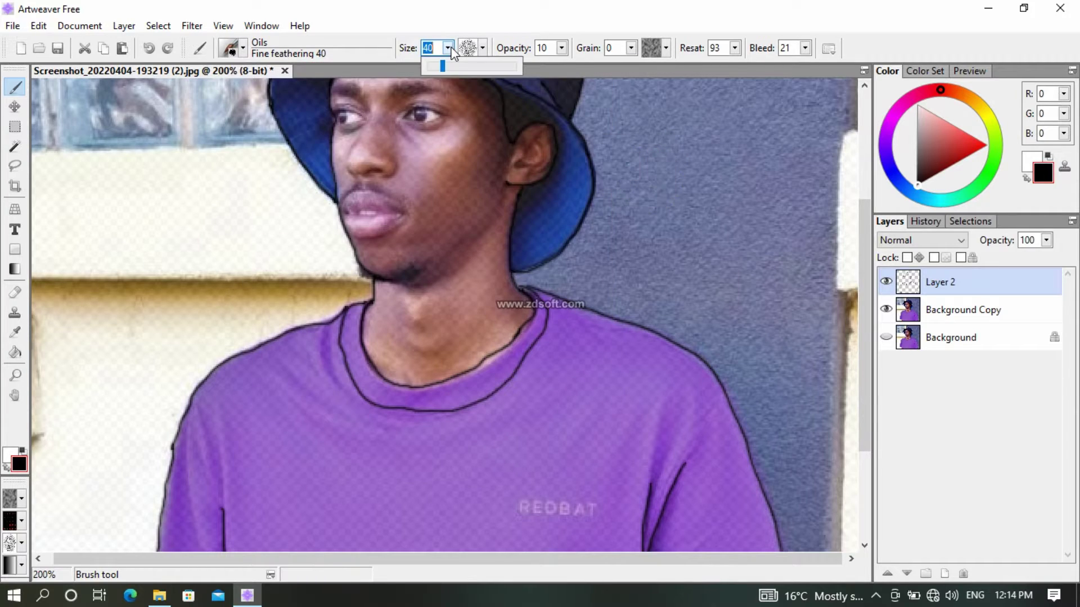
pyautogui.moveTo(467, 215); pyautogui.dragTo(476, 199)
# Switch to the Acrylics brush Captured bristle, undo a test dab on the neck, and set the brush size to 5
pyautogui.click(267, 53)
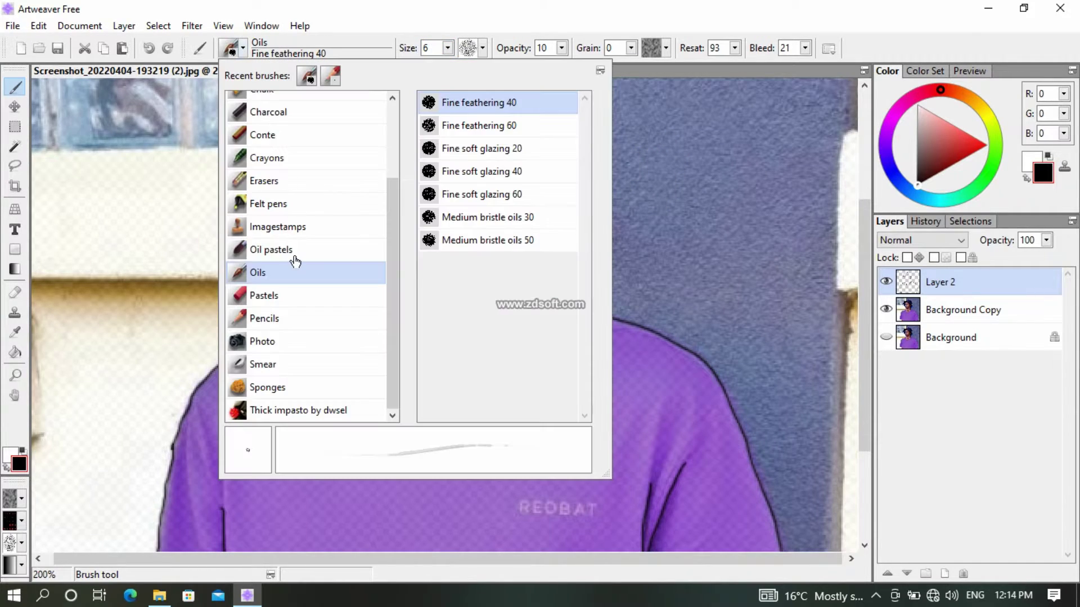
pyautogui.scroll(4, 319, 236)
pyautogui.click(289, 103)
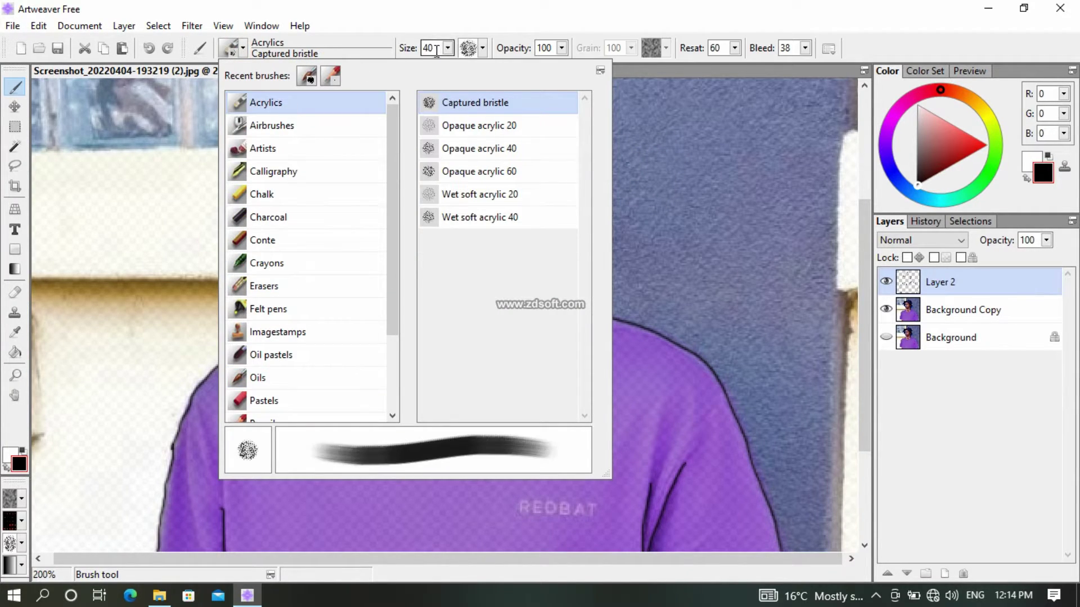
pyautogui.click(448, 48)
pyautogui.click(456, 269)
pyautogui.hotkey('ctrl', 'z')
pyautogui.doubleClick(433, 49)
pyautogui.write('5')
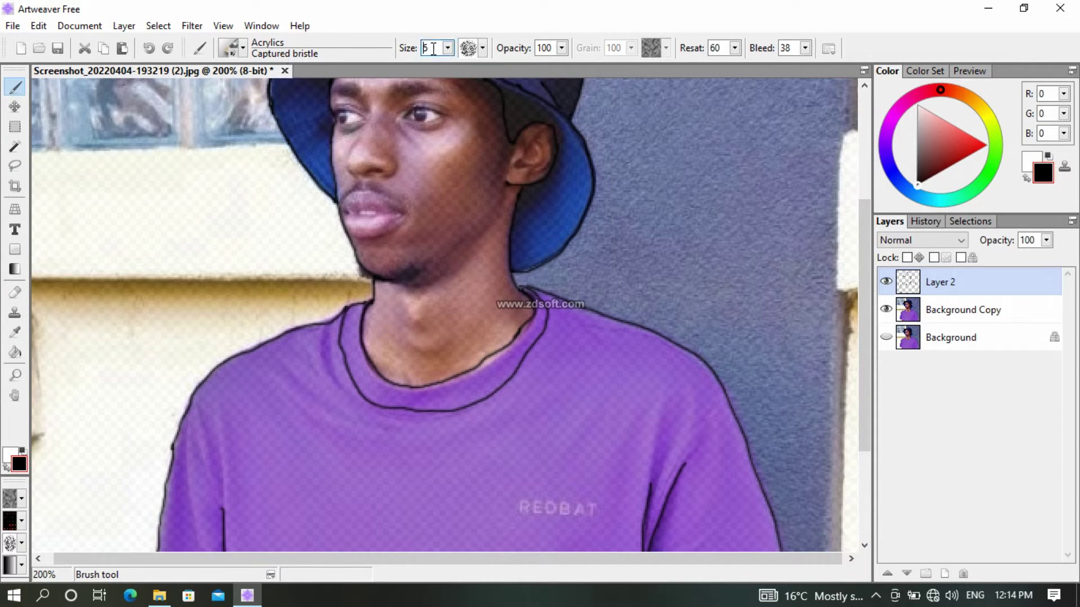
# Try the Captured bristle brush at sizes 2 and 4 with test strokes on the face and chin
pyautogui.hotkey('ctrl', 'z')
pyautogui.click(447, 49)
pyautogui.write('2')
pyautogui.moveTo(454, 138)
pyautogui.mouseDown()
pyautogui.moveTo(448, 152)
pyautogui.moveTo(475, 133)
pyautogui.moveTo(477, 150)
pyautogui.mouseUp()
pyautogui.click(447, 49)
pyautogui.write('4')
pyautogui.hotkey('ctrl', 'z')
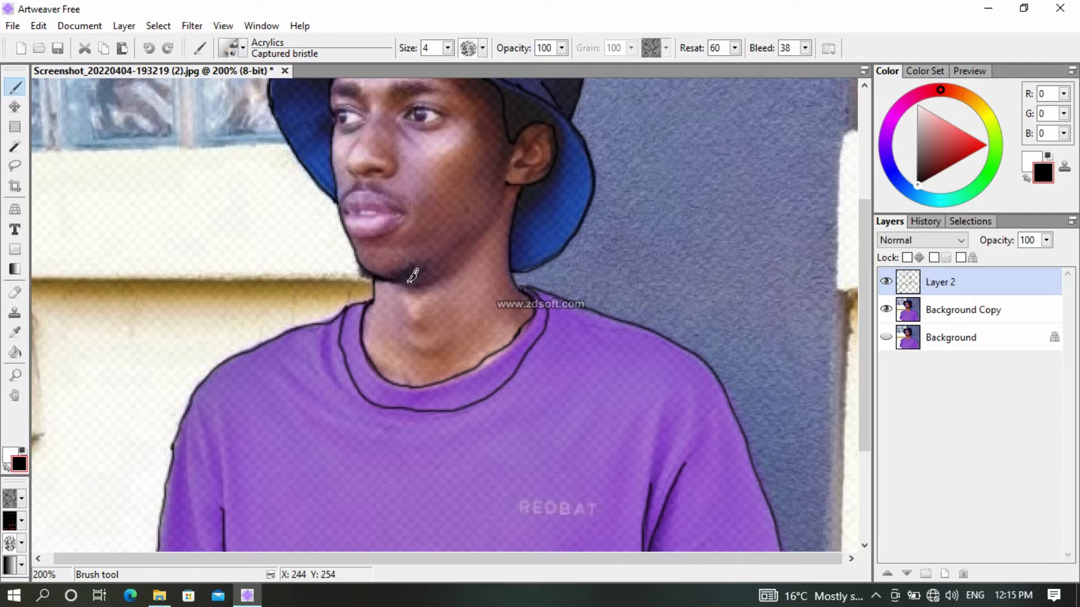
pyautogui.scroll(5, 366, 275)
pyautogui.moveTo(431, 302)
pyautogui.mouseDown()
pyautogui.moveTo(453, 327)
pyautogui.moveTo(449, 312)
pyautogui.moveTo(488, 330)
pyautogui.mouseUp()
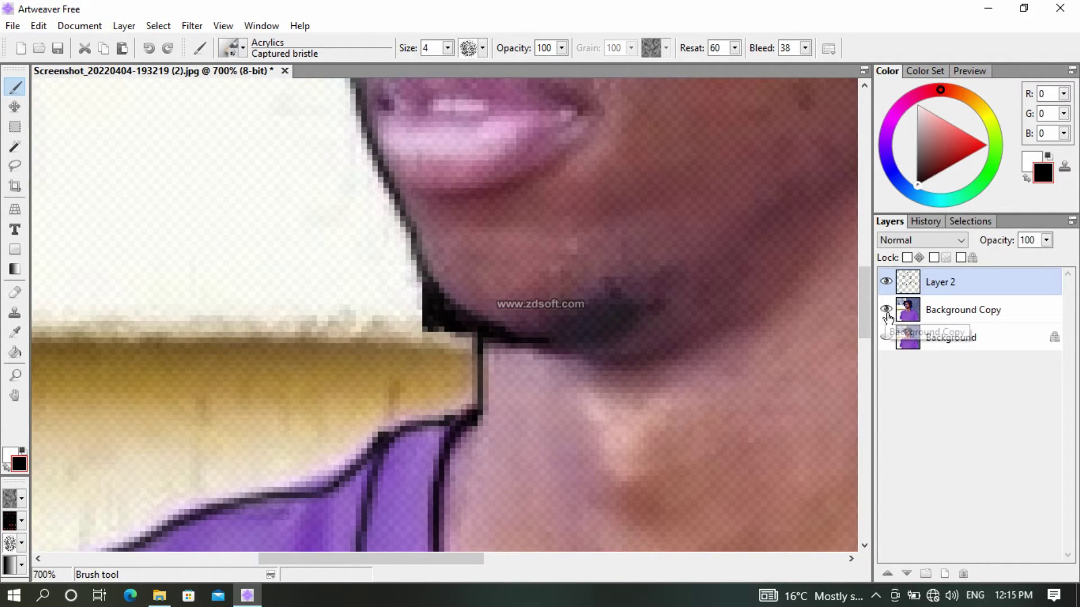
# Hide Background Copy and inspect the outlines around the chin and collar
pyautogui.click(887, 310)
pyautogui.scroll(-7, 345, 331)
pyautogui.scroll(3, 448, 323)
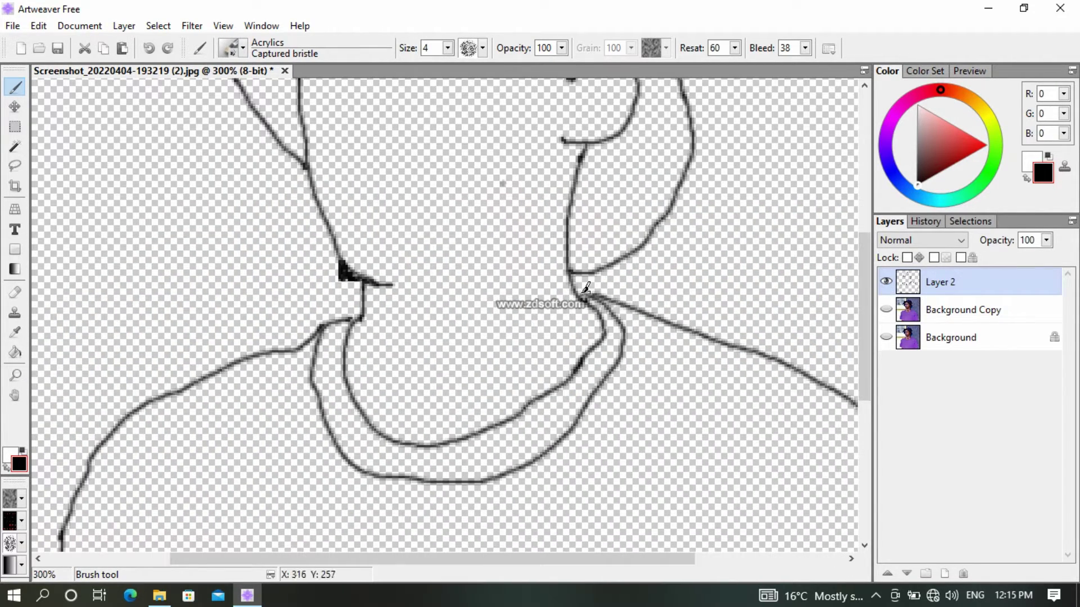
pyautogui.scroll(-1, 486, 298)
# Switch to the Pencils brush 2B pencil and undo a test stroke beside the head
pyautogui.click(243, 48)
pyautogui.click(276, 378)
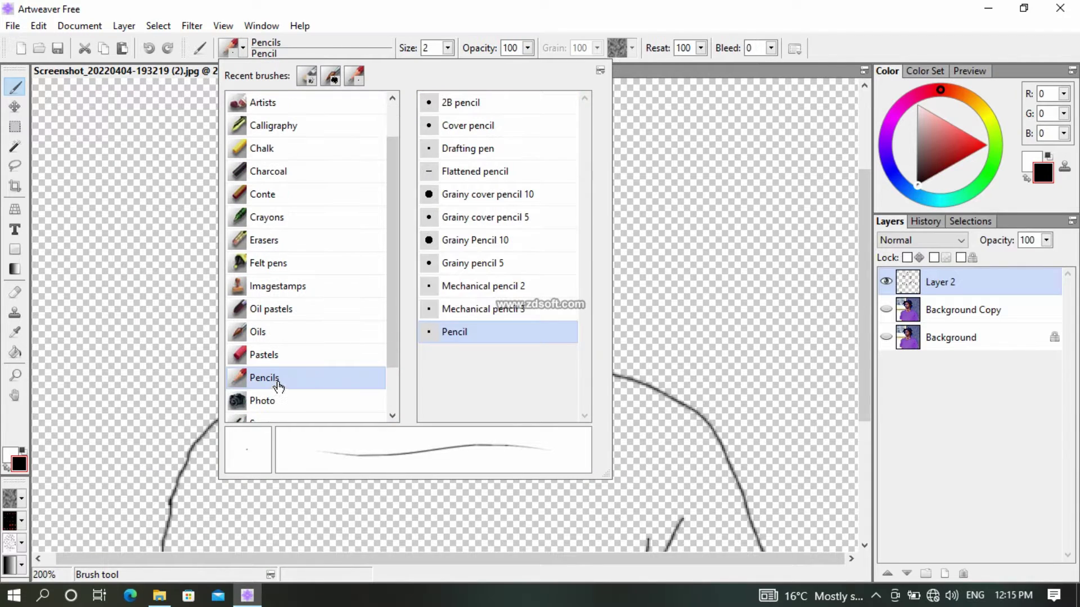
pyautogui.click(456, 107)
pyautogui.click(714, 263)
pyautogui.moveTo(603, 265)
pyautogui.mouseDown()
pyautogui.moveTo(635, 296)
pyautogui.moveTo(739, 250)
pyautogui.mouseUp()
pyautogui.hotkey('ctrl', 'z')
# Set the pencil size to 1 and undo a trial squiggle on the empty area beside the figure
pyautogui.moveTo(435, 48); pyautogui.dragTo(423, 49)
pyautogui.write('1')
pyautogui.moveTo(695, 234); pyautogui.dragTo(777, 255)
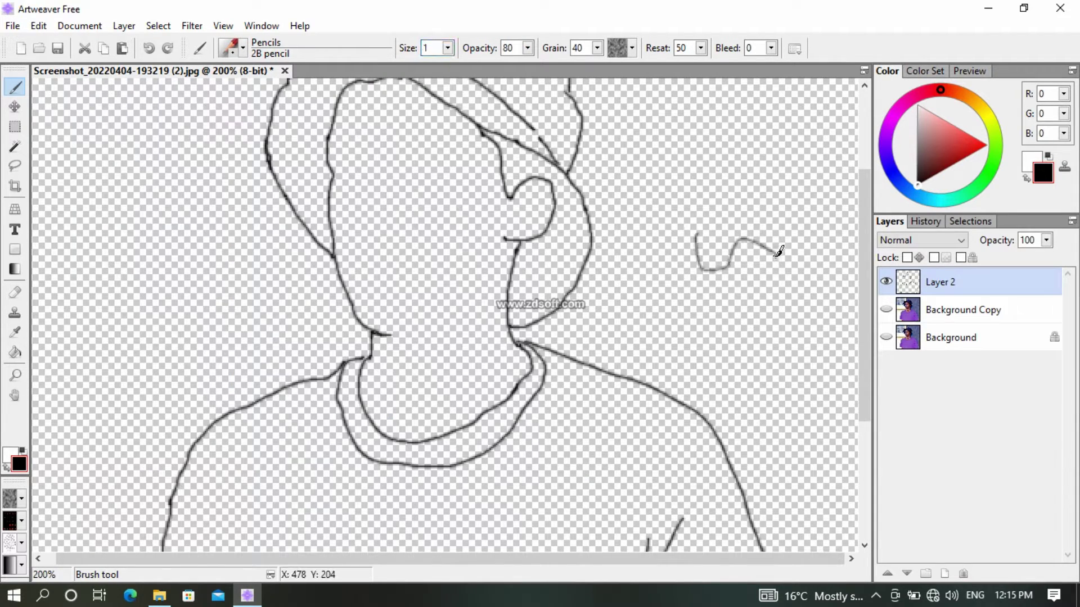
pyautogui.hotkey('ctrl', 'z')
# Duplicate Layer 2 and add a new empty layer on top, with Background Copy shown as reference
pyautogui.hotkey('ctrl', 'j')
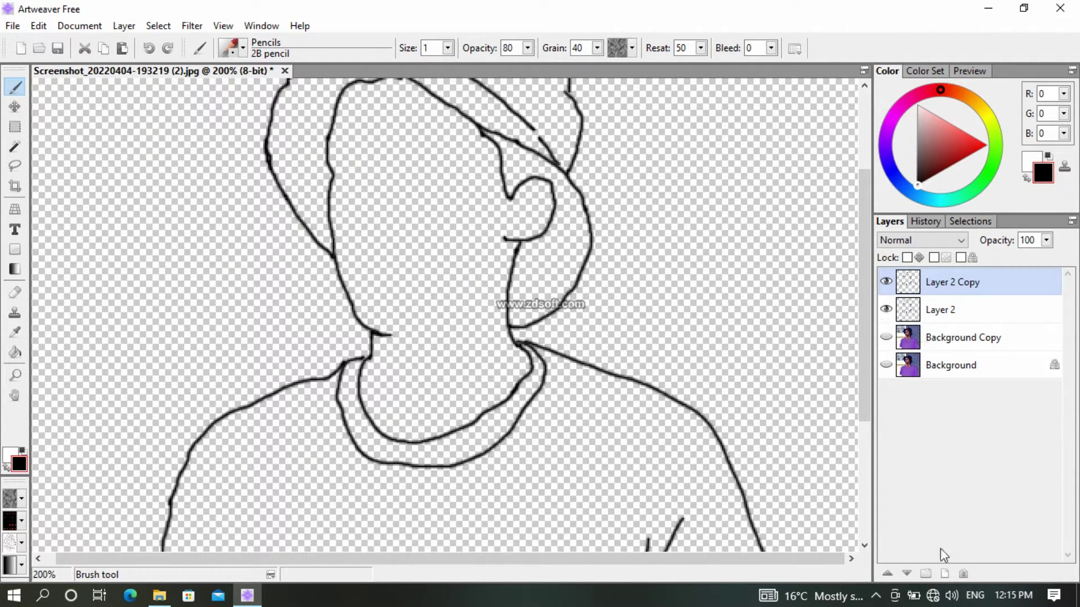
pyautogui.click(944, 574)
pyautogui.scroll(-2, 464, 303)
pyautogui.click(885, 365)
# Trace the line between the lips at 100 opacity and check it with Layer 2 hidden and Background Copy toggled
pyautogui.scroll(6, 433, 301)
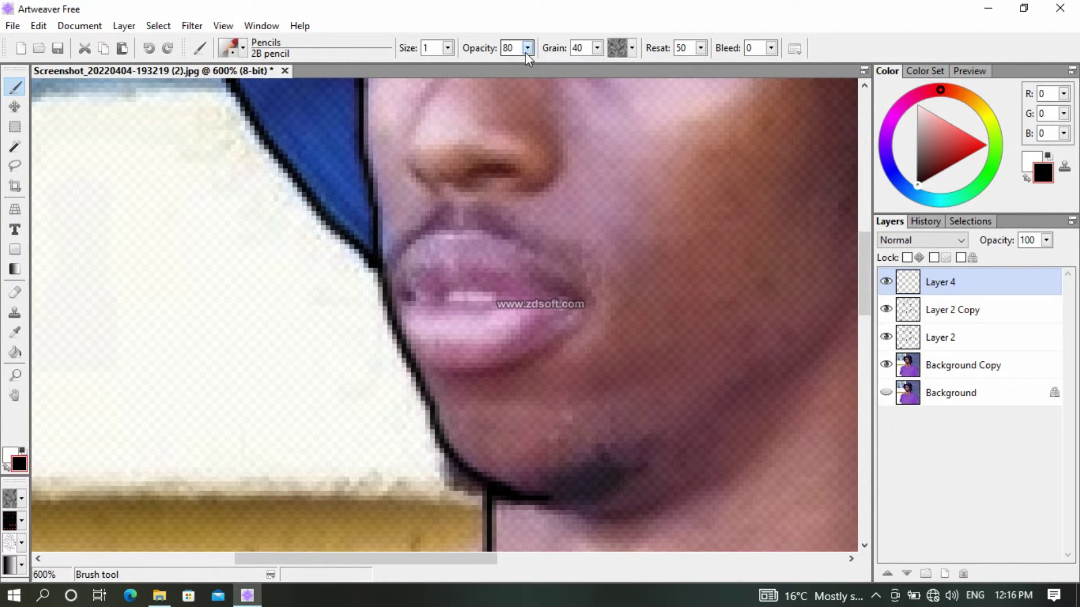
pyautogui.click(387, 270)
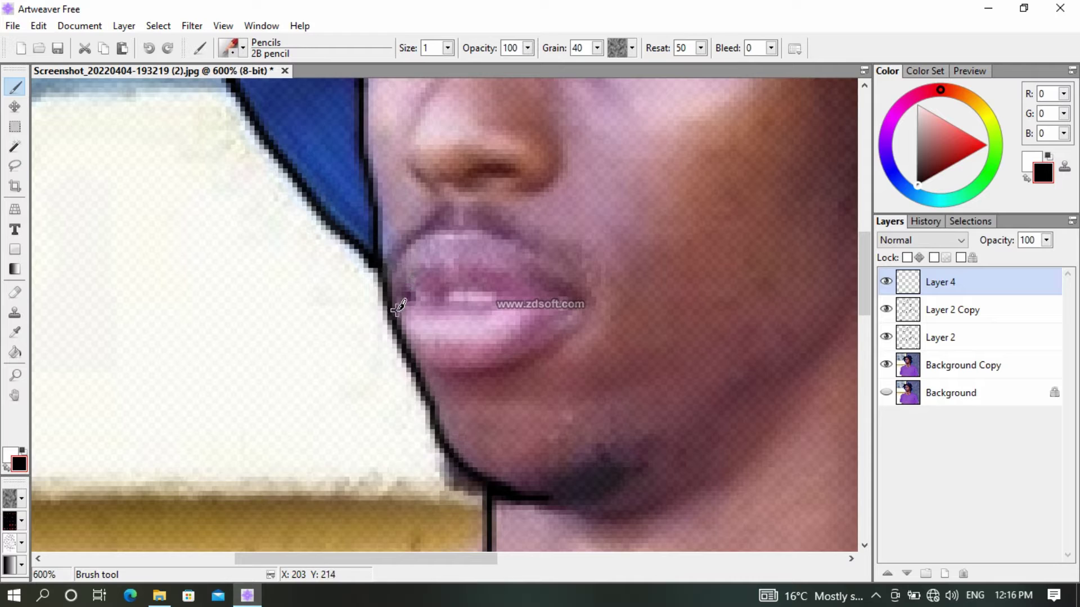
pyautogui.moveTo(399, 307); pyautogui.dragTo(549, 306)
pyautogui.click(886, 337)
pyautogui.click(886, 365)
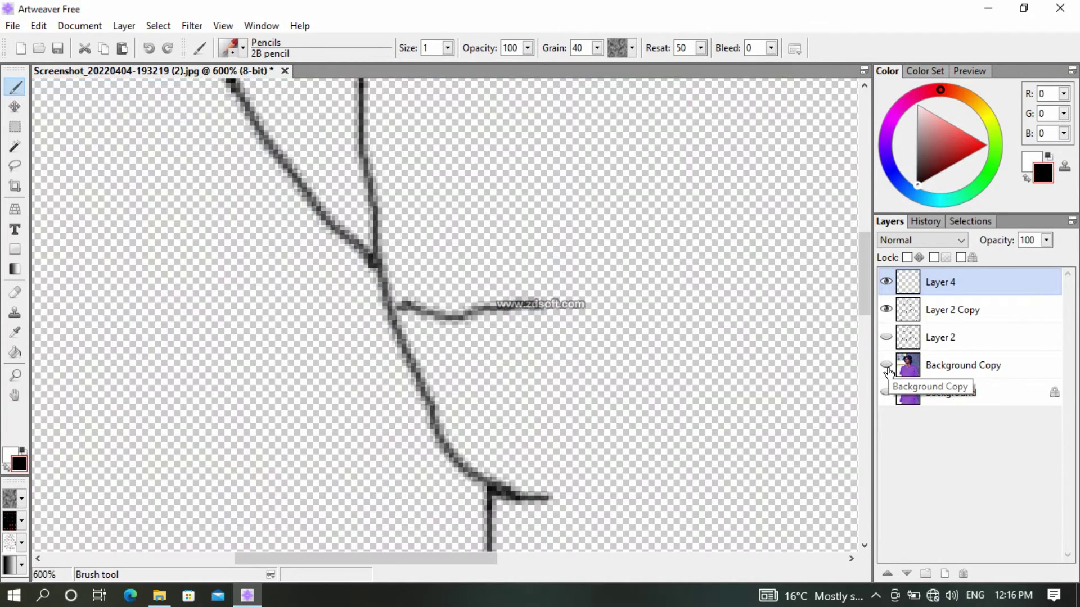
pyautogui.click(886, 365)
pyautogui.click(885, 365)
pyautogui.click(886, 365)
# Trace the lips and mouth opening, undoing misdrawn strokes and showing the Background layer as a clearer reference
pyautogui.moveTo(540, 296)
pyautogui.mouseDown()
pyautogui.moveTo(435, 288)
pyautogui.moveTo(401, 311)
pyautogui.moveTo(398, 337)
pyautogui.moveTo(422, 361)
pyautogui.moveTo(486, 365)
pyautogui.moveTo(535, 347)
pyautogui.moveTo(570, 310)
pyautogui.mouseUp()
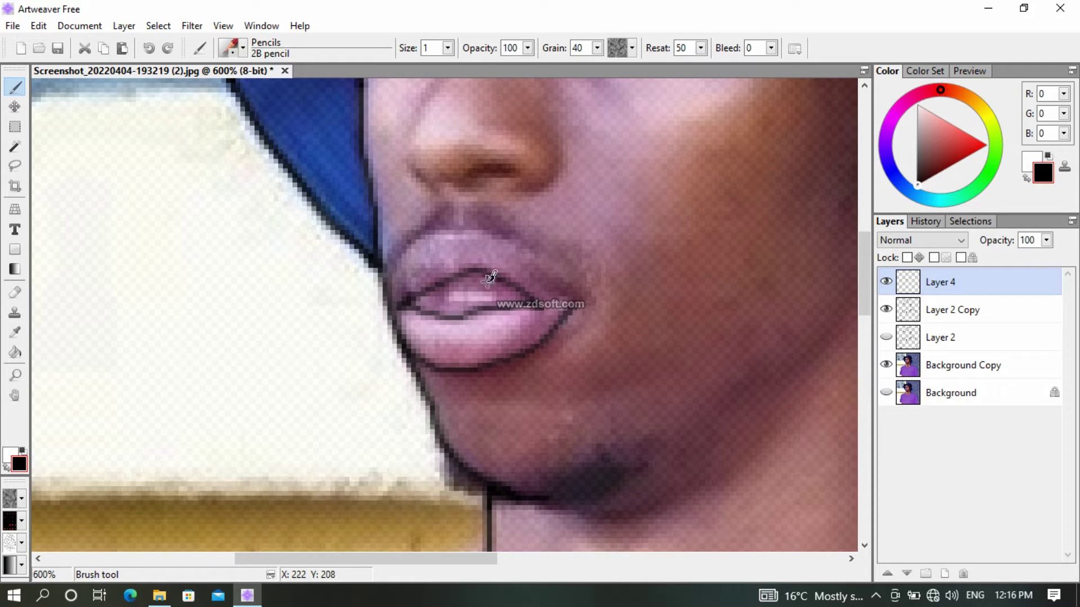
pyautogui.moveTo(388, 292)
pyautogui.mouseDown()
pyautogui.moveTo(427, 267)
pyautogui.moveTo(483, 256)
pyautogui.moveTo(569, 315)
pyautogui.mouseUp()
pyautogui.click(885, 393)
pyautogui.hotkey('ctrl', 'z')
pyautogui.hotkey('ctrl', 'z')
pyautogui.hotkey('ctrl', 'z')
pyautogui.hotkey('ctrl', 'z')
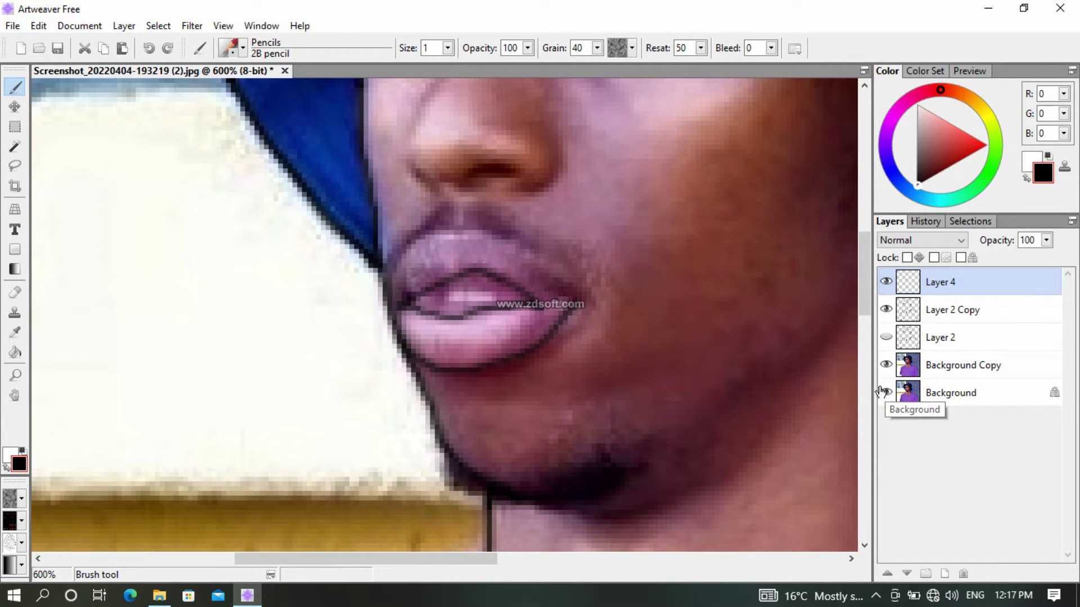
pyautogui.scroll(-3, 526, 374)
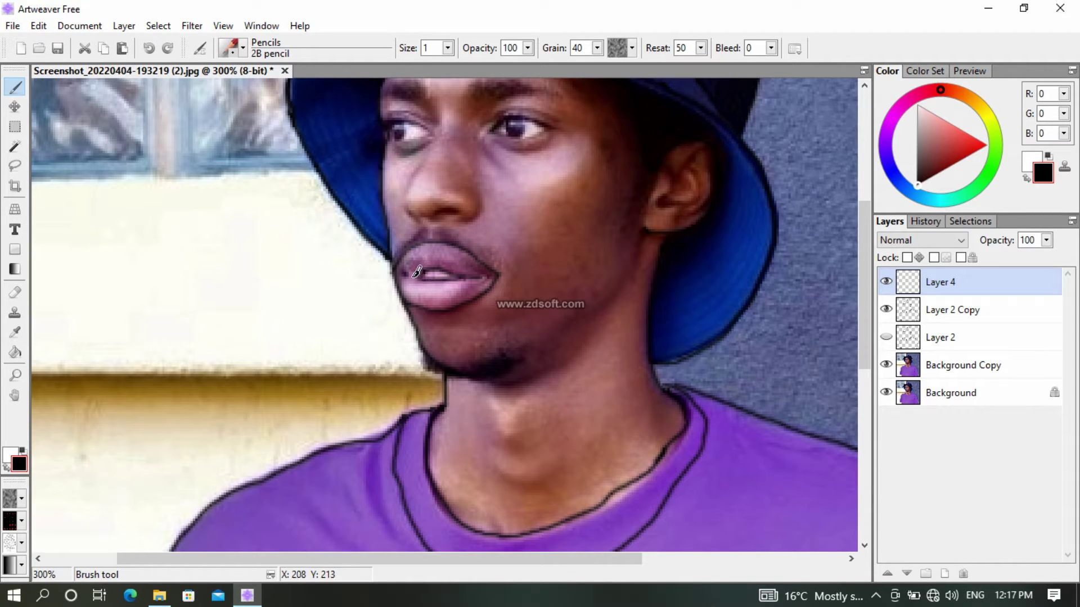
# Review the whole outline drawing with both photo layers hidden, and show Background Copy again
pyautogui.click(885, 393)
pyautogui.scroll(-3, 497, 363)
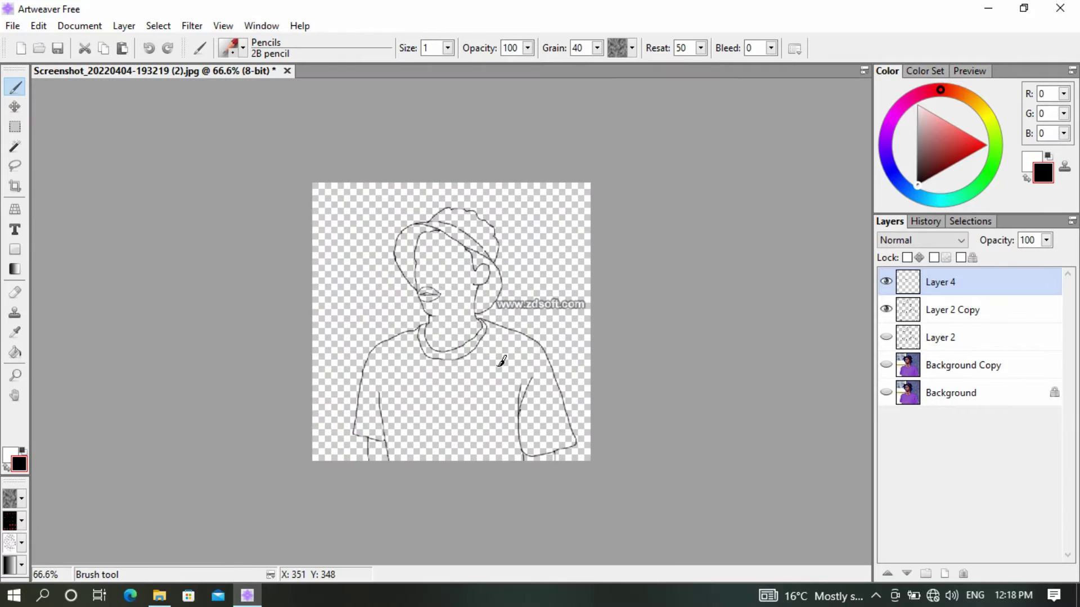
pyautogui.scroll(3, 473, 311)
pyautogui.click(886, 365)
pyautogui.scroll(4, 304, 297)
pyautogui.scroll(-5, 545, 359)
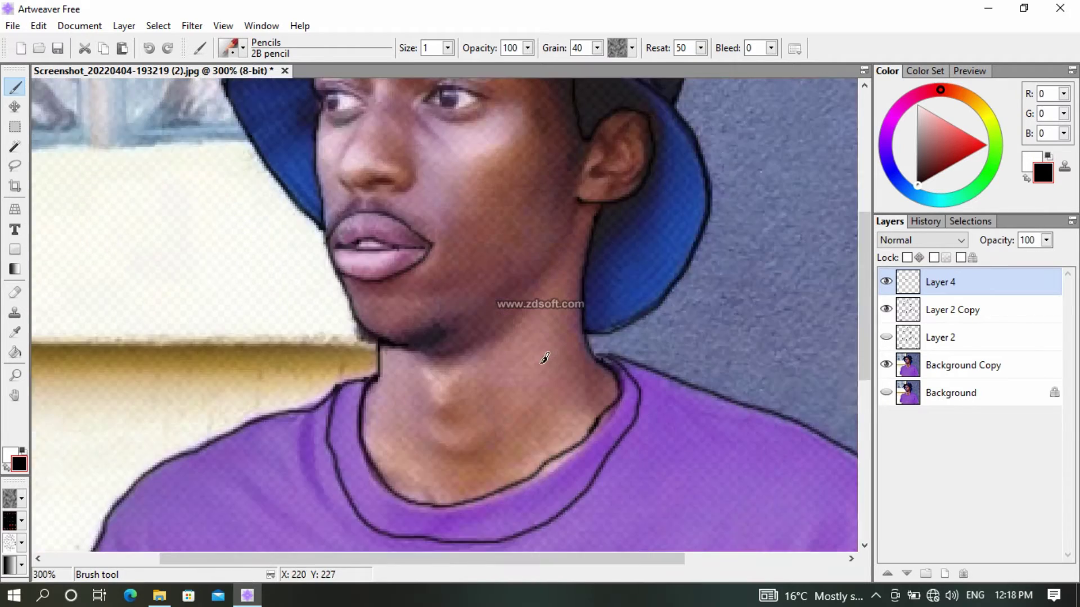
# Trace the nostrils and both sides of the nose, using Background instead of Background Copy as the reference
pyautogui.click(887, 365)
pyautogui.click(886, 392)
pyautogui.scroll(4, 394, 296)
pyautogui.scroll(1, 393, 293)
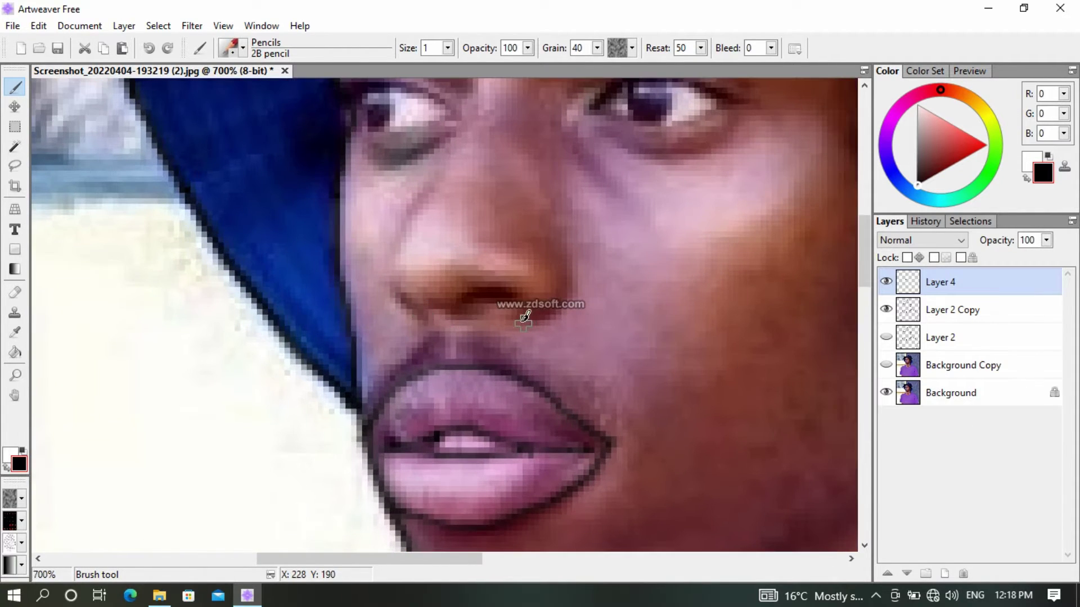
pyautogui.moveTo(523, 323)
pyautogui.mouseDown()
pyautogui.moveTo(568, 292)
pyautogui.moveTo(545, 239)
pyautogui.mouseUp()
pyautogui.moveTo(515, 298); pyautogui.dragTo(520, 296)
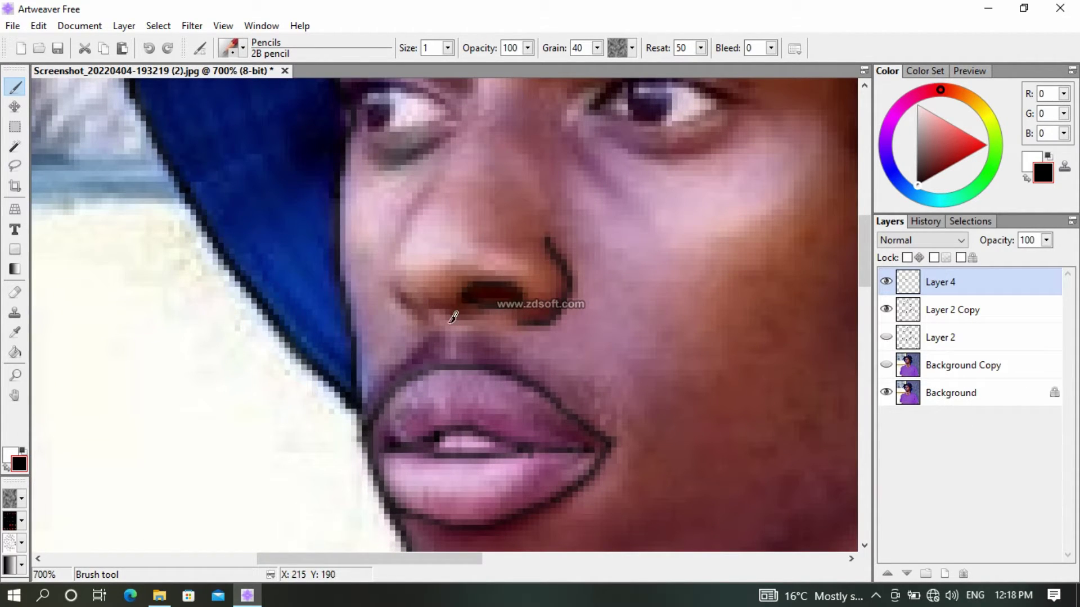
pyautogui.moveTo(452, 321)
pyautogui.mouseDown()
pyautogui.moveTo(396, 302)
pyautogui.moveTo(387, 253)
pyautogui.moveTo(432, 184)
pyautogui.mouseUp()
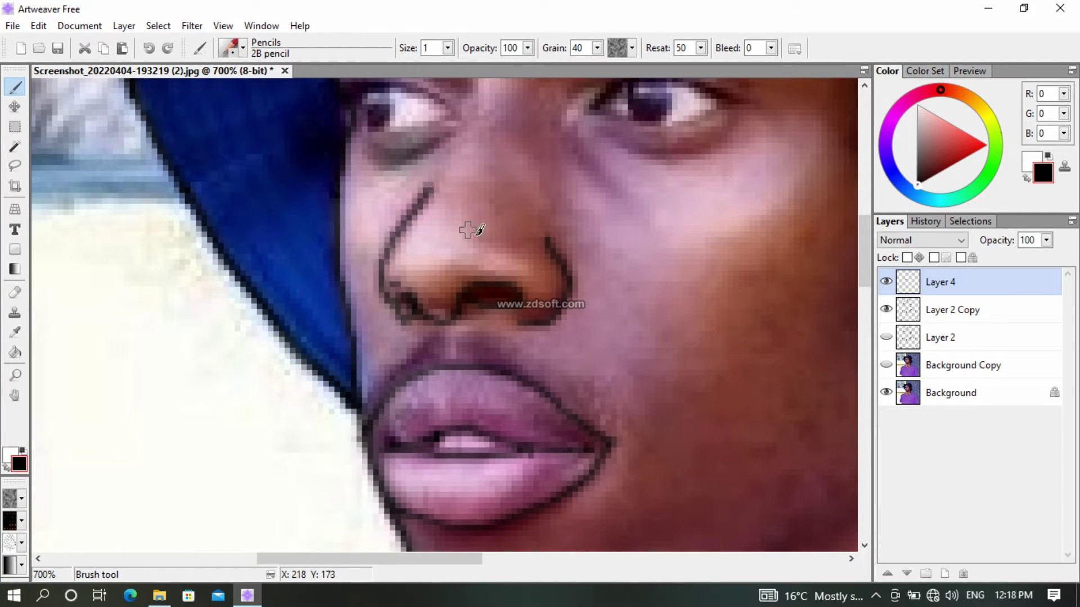
pyautogui.scroll(-3, 471, 231)
pyautogui.click(886, 393)
pyautogui.click(886, 393)
# Trace the outline and iris of the eye on the picture's right
pyautogui.scroll(1, 306, 173)
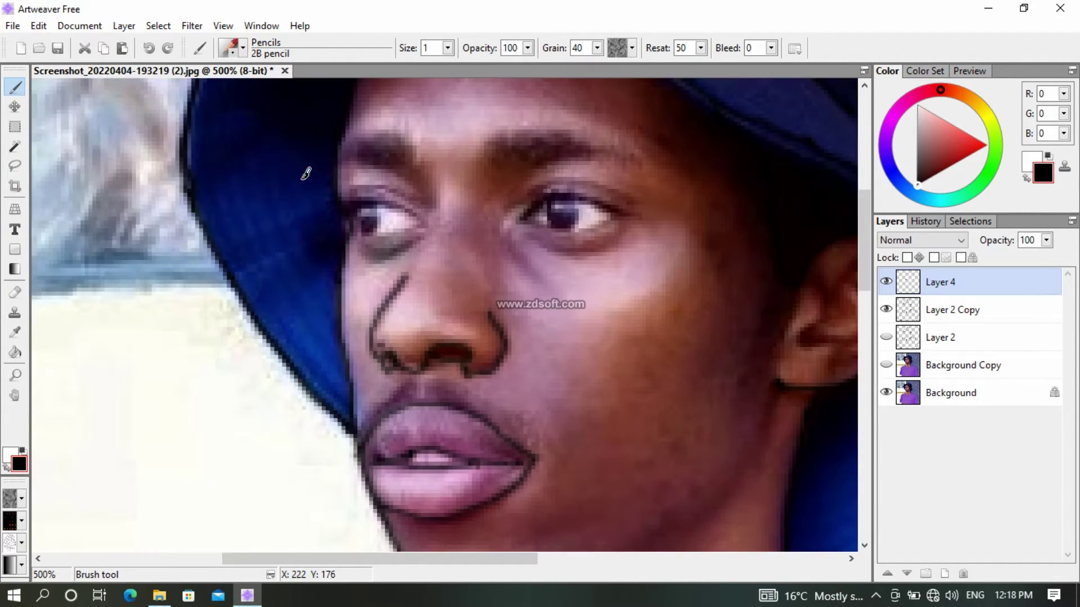
pyautogui.scroll(2, 307, 173)
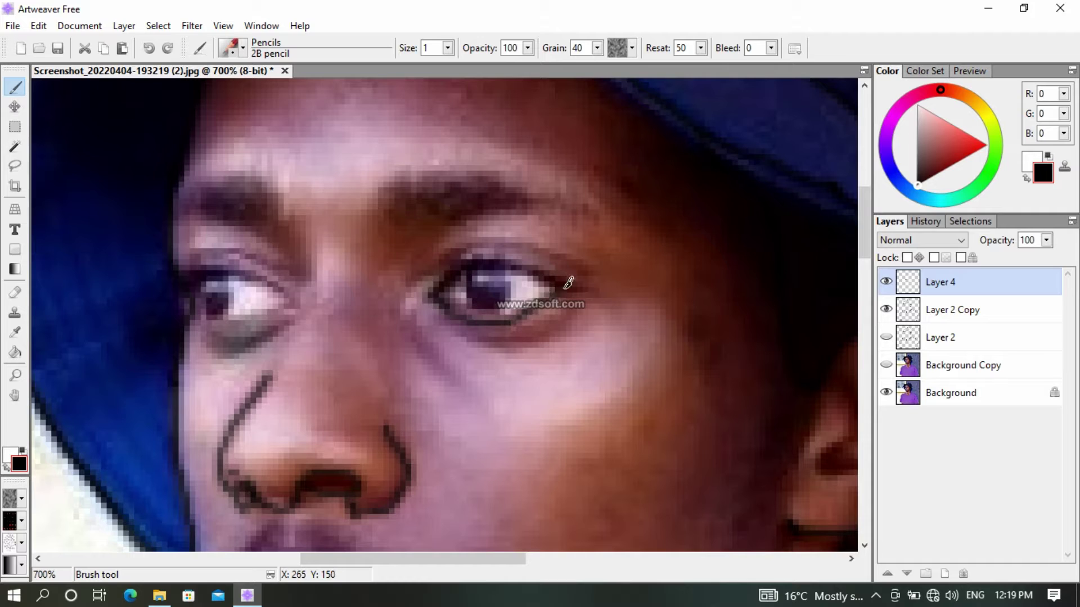
pyautogui.moveTo(568, 283)
pyautogui.mouseDown()
pyautogui.moveTo(523, 269)
pyautogui.moveTo(445, 277)
pyautogui.moveTo(467, 271)
pyautogui.moveTo(471, 322)
pyautogui.moveTo(520, 295)
pyautogui.mouseUp()
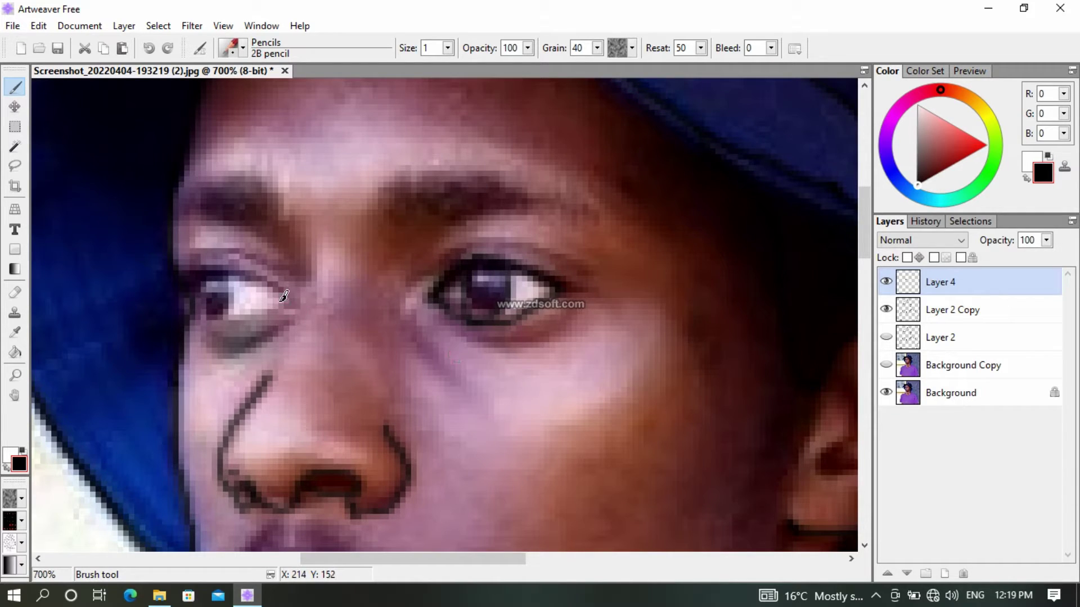
# Trace the eye beside the hat edge over Background Copy, with Background hidden, and check the lines without the photo
pyautogui.moveTo(280, 301)
pyautogui.mouseDown()
pyautogui.moveTo(195, 311)
pyautogui.moveTo(246, 273)
pyautogui.moveTo(294, 320)
pyautogui.mouseUp()
pyautogui.click(886, 365)
pyautogui.click(887, 393)
pyautogui.scroll(2, 241, 376)
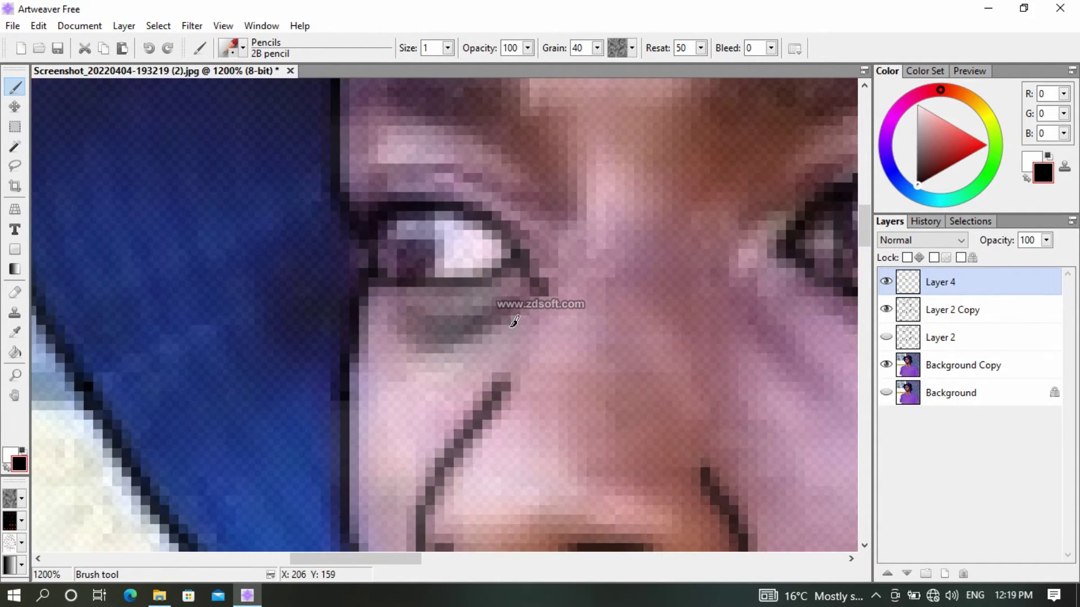
pyautogui.click(886, 365)
pyautogui.scroll(-2, 564, 393)
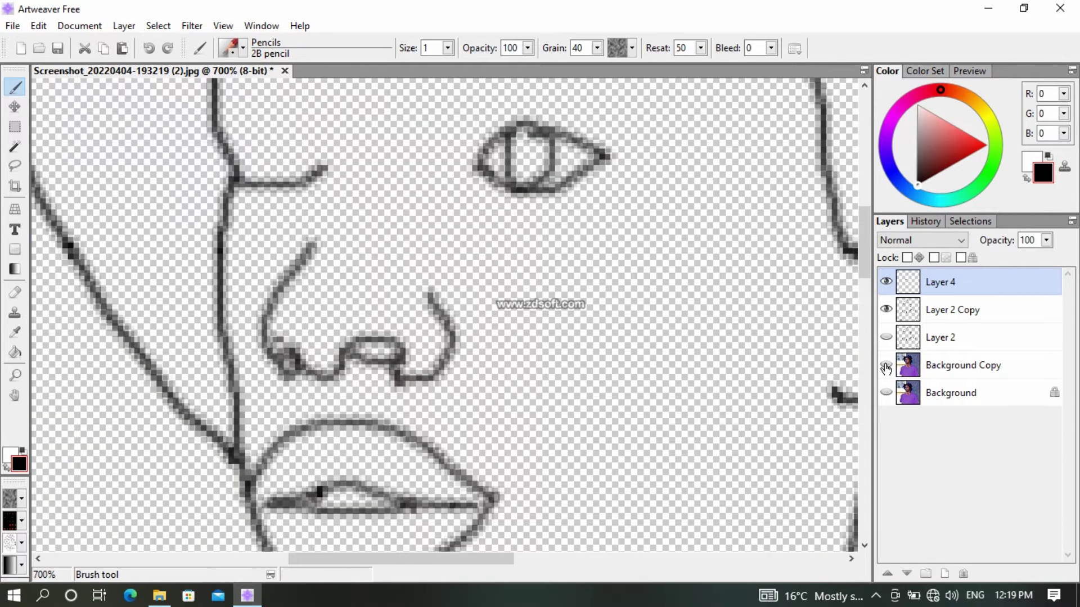
pyautogui.click(886, 365)
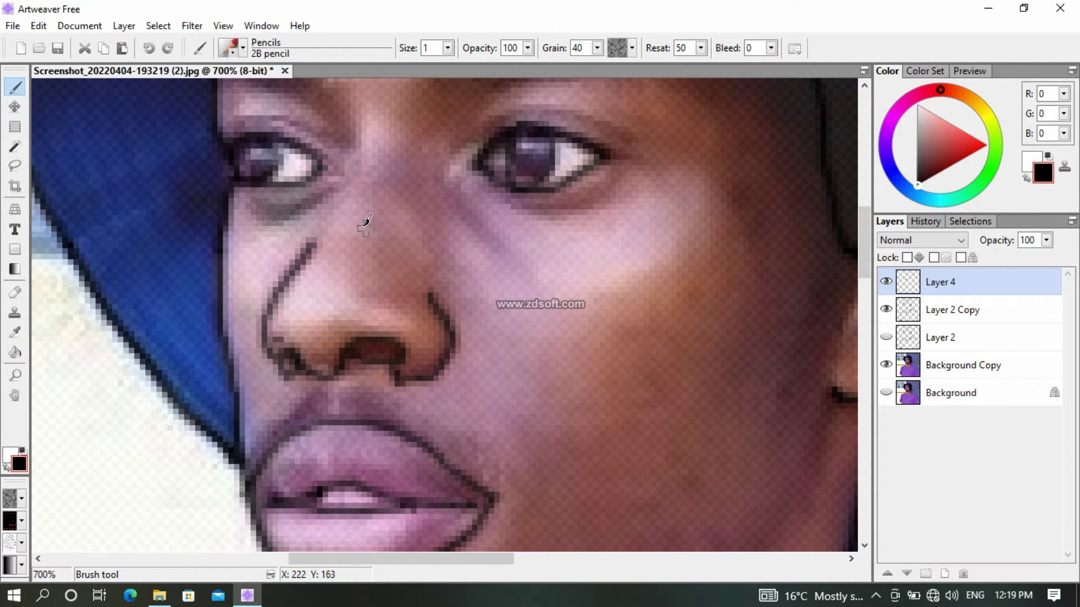
# Draw the inner folds of the ear over Background Copy
pyautogui.scroll(-3, 555, 301)
pyautogui.scroll(4, 445, 345)
pyautogui.moveTo(448, 290)
pyautogui.mouseDown()
pyautogui.moveTo(523, 236)
pyautogui.moveTo(463, 212)
pyautogui.moveTo(453, 246)
pyautogui.moveTo(416, 290)
pyautogui.mouseUp()
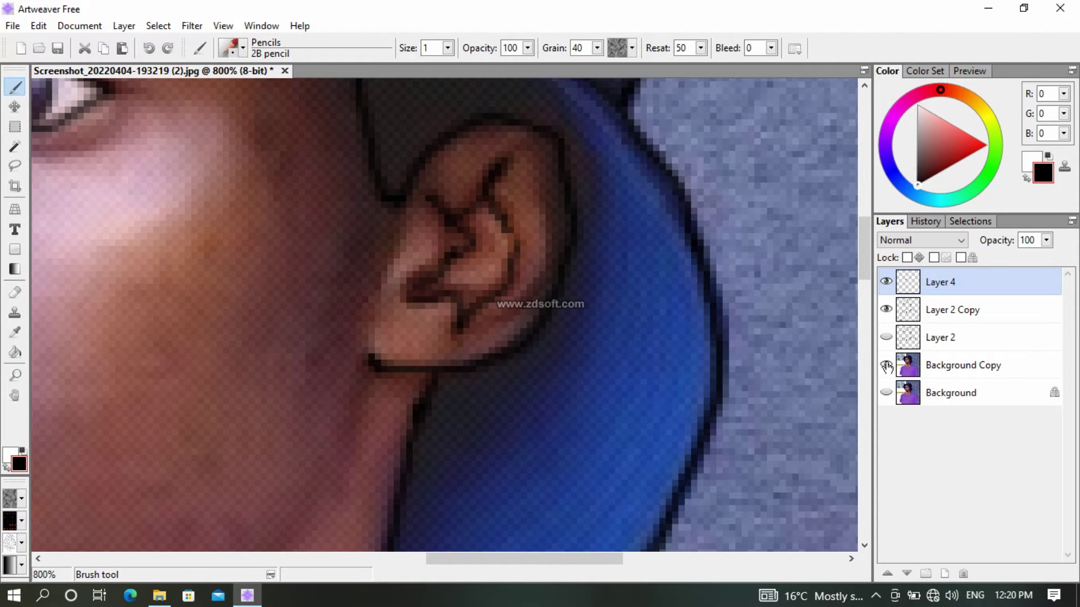
pyautogui.scroll(-3, 446, 188)
pyautogui.scroll(3, 446, 189)
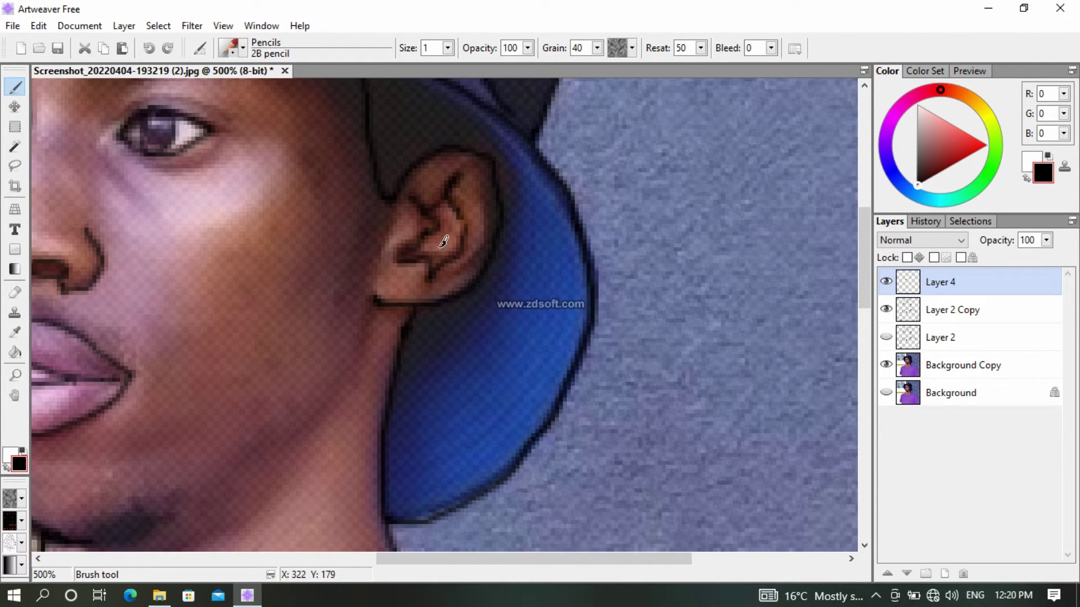
pyautogui.moveTo(442, 246); pyautogui.dragTo(459, 250)
# Clean up the lines inside the ear with the Eraser at size 7, with Background Copy hidden
pyautogui.click(21, 288)
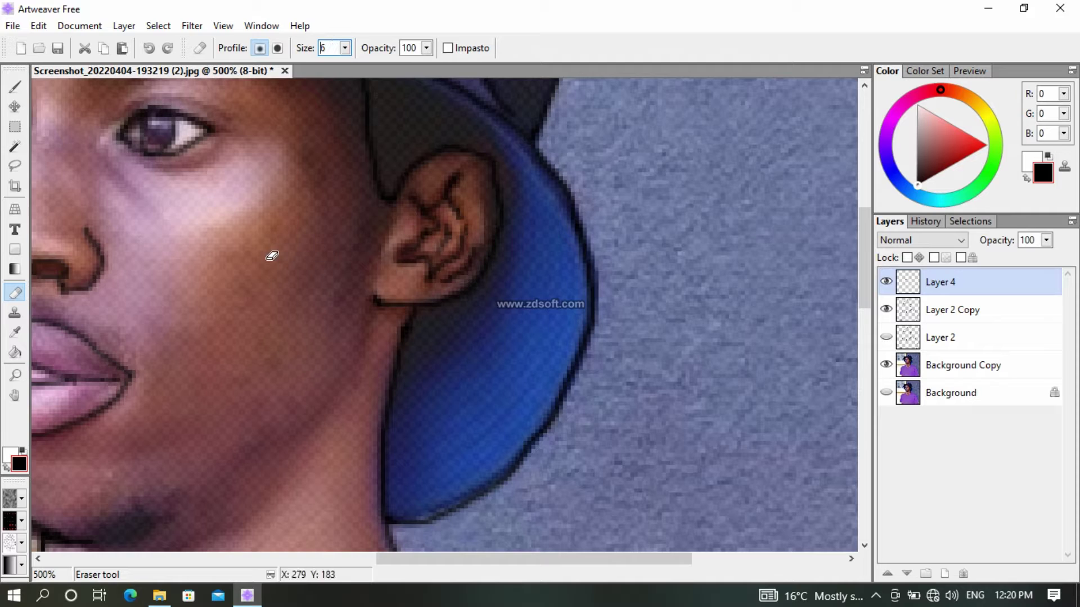
pyautogui.scroll(1, 345, 50)
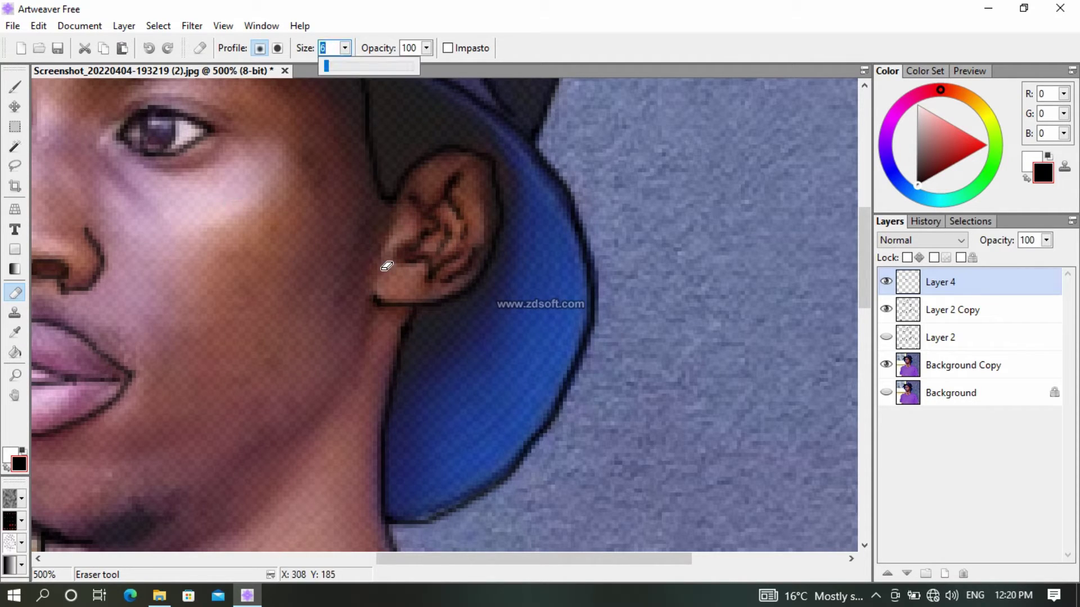
pyautogui.click(885, 365)
pyautogui.scroll(-2, 506, 301)
pyautogui.scroll(3, 646, 376)
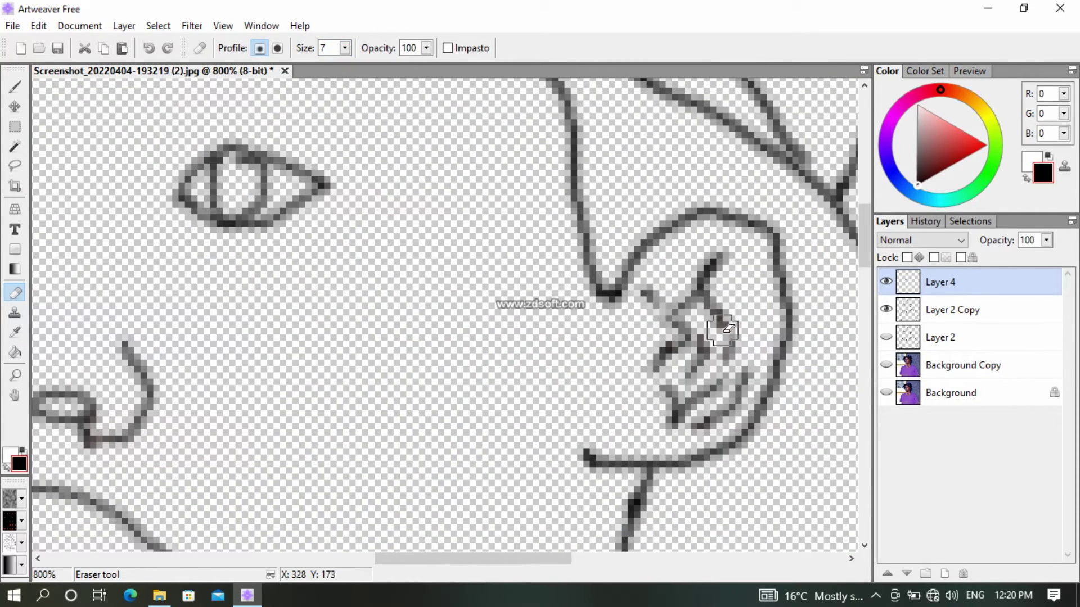
pyautogui.scroll(-5, 621, 344)
# Draw the dark beard along the chin with the 2B pencil over Background Copy, and review it with the photo hidden
pyautogui.press('b')
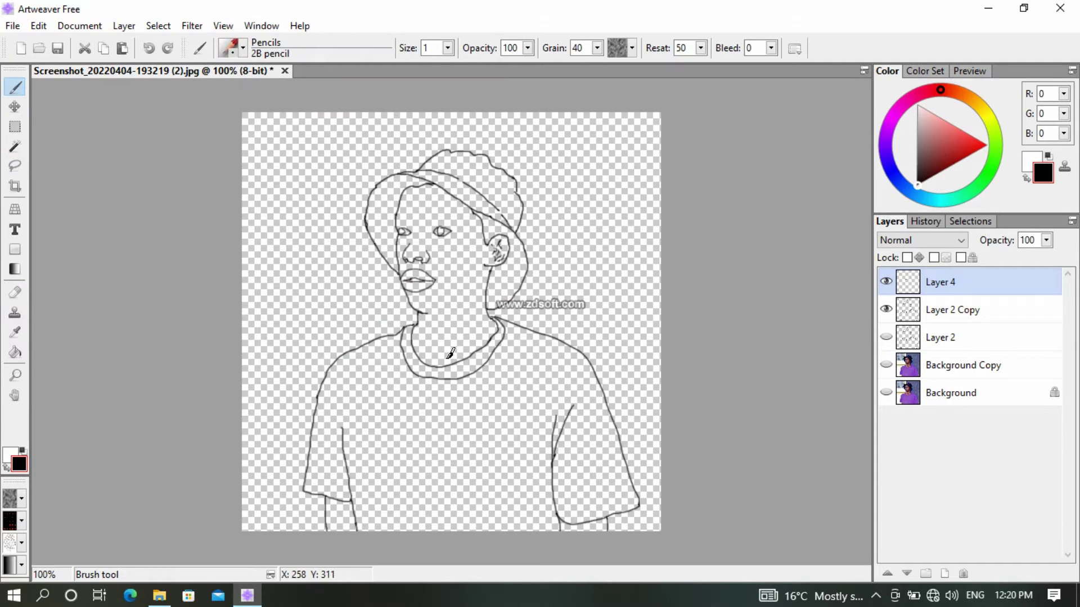
pyautogui.scroll(2, 450, 351)
pyautogui.click(886, 365)
pyautogui.scroll(2, 426, 270)
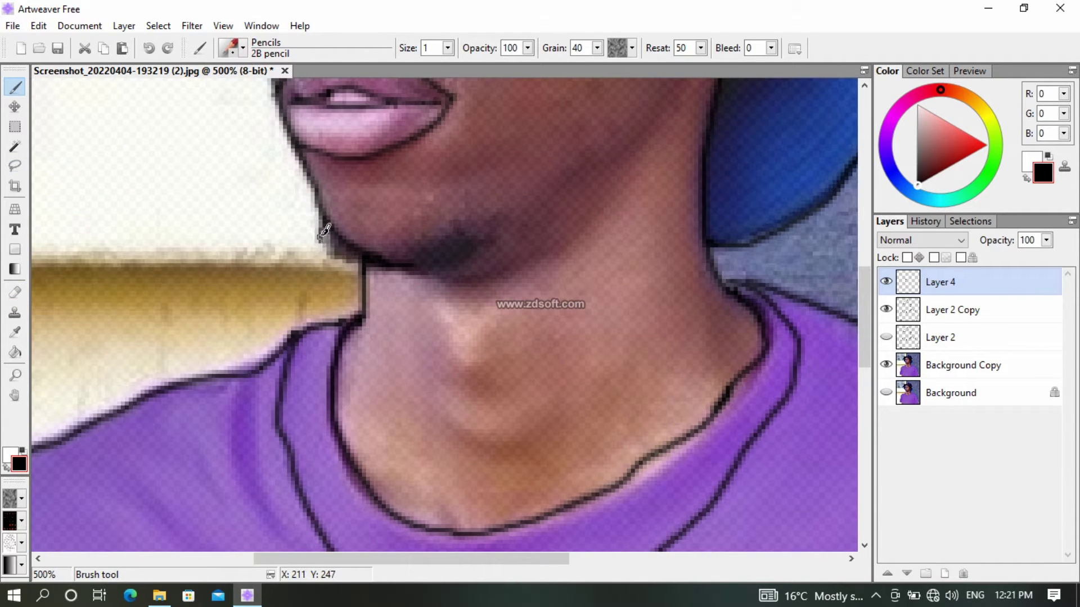
pyautogui.moveTo(323, 232)
pyautogui.mouseDown()
pyautogui.moveTo(325, 256)
pyautogui.moveTo(331, 241)
pyautogui.moveTo(364, 256)
pyautogui.mouseUp()
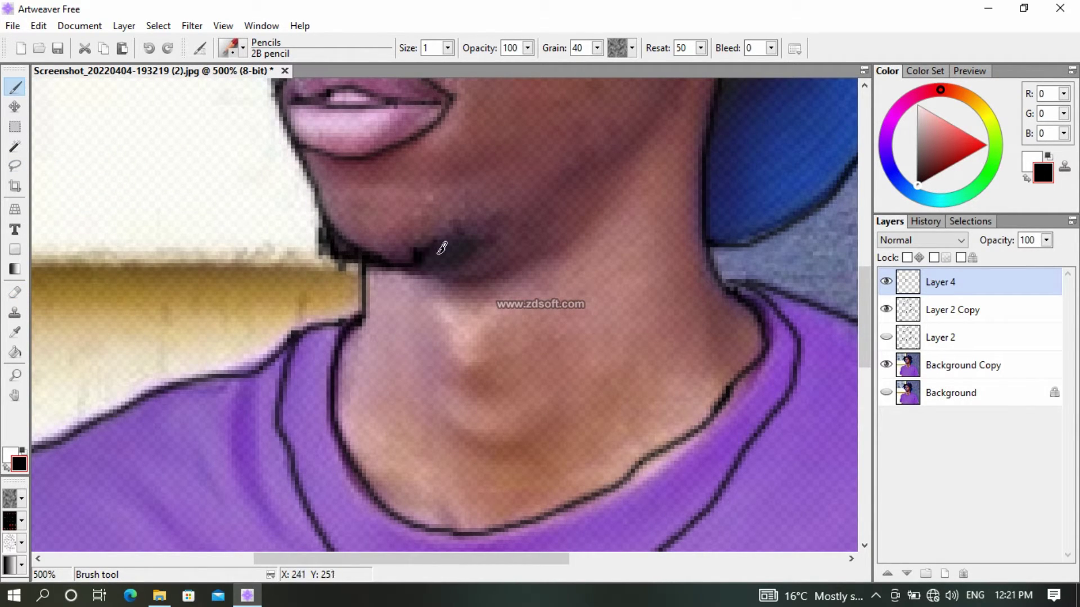
pyautogui.scroll(-2, 465, 284)
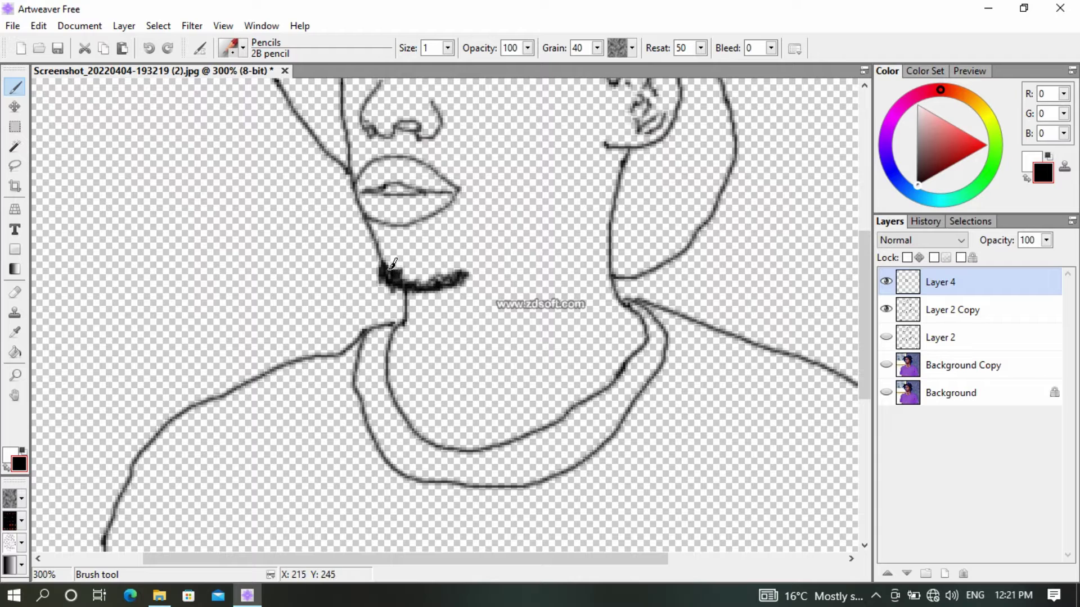
pyautogui.scroll(-2, 454, 271)
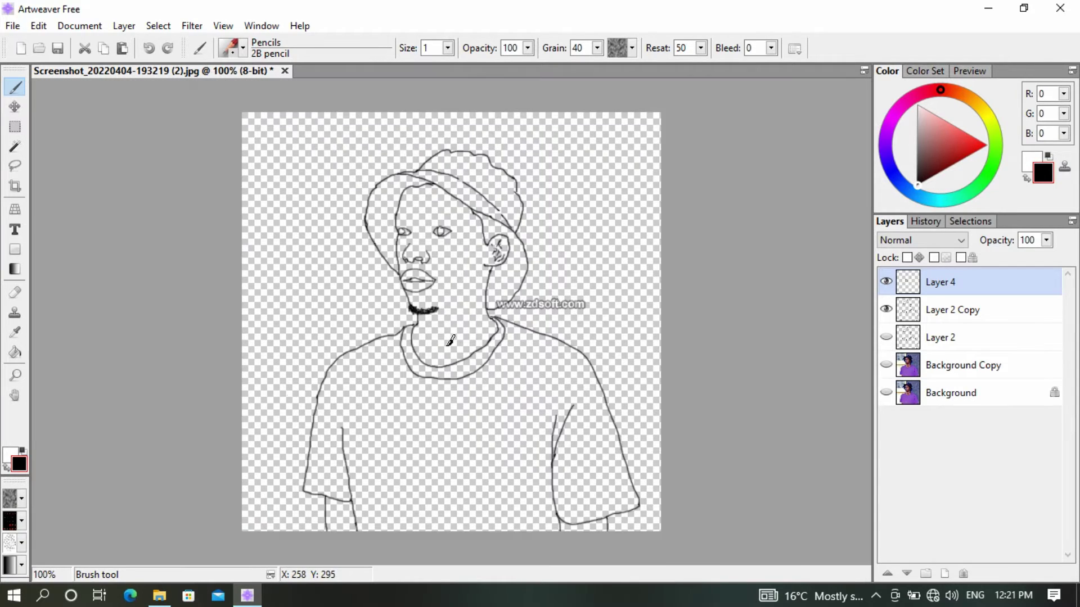
# Show Background Copy and draw the curve under the chin and broken jawline strokes running up towards the ear
pyautogui.scroll(3, 454, 271)
pyautogui.click(886, 365)
pyautogui.scroll(2, 487, 218)
pyautogui.moveTo(392, 241)
pyautogui.mouseDown()
pyautogui.moveTo(496, 197)
pyautogui.moveTo(547, 191)
pyautogui.mouseUp()
pyautogui.scroll(-1, 239, 200)
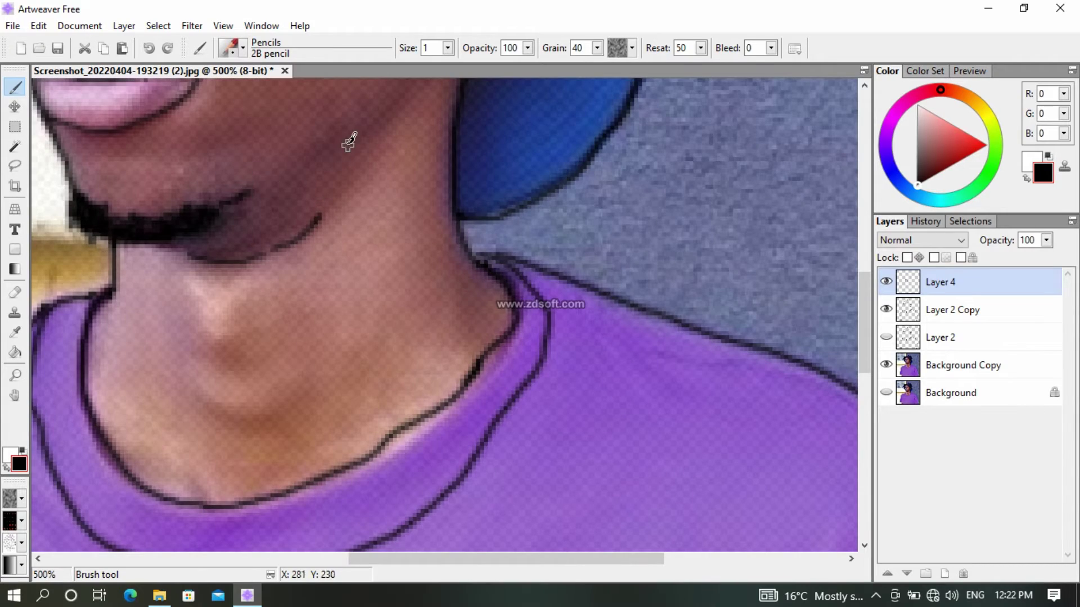
pyautogui.scroll(-1, 349, 143)
pyautogui.moveTo(492, 274); pyautogui.dragTo(427, 303)
pyautogui.moveTo(422, 315); pyautogui.dragTo(396, 333)
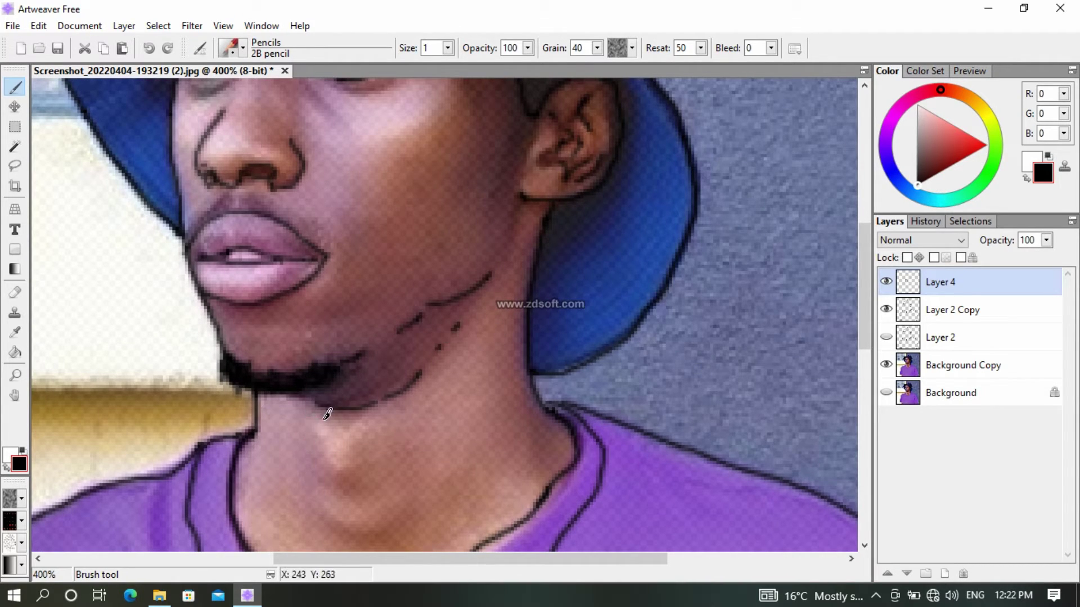
# Add a small pencil mark on the neck just beneath the chin line
pyautogui.click(325, 418)
pyautogui.scroll(-3, 328, 415)
pyautogui.scroll(3, 455, 284)
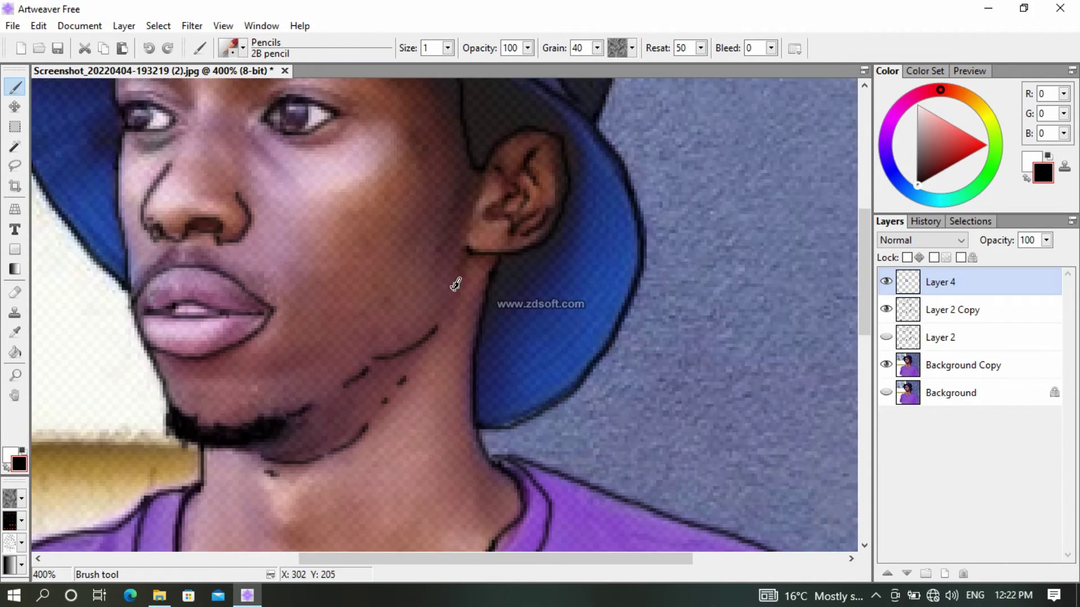
pyautogui.scroll(1, 489, 278)
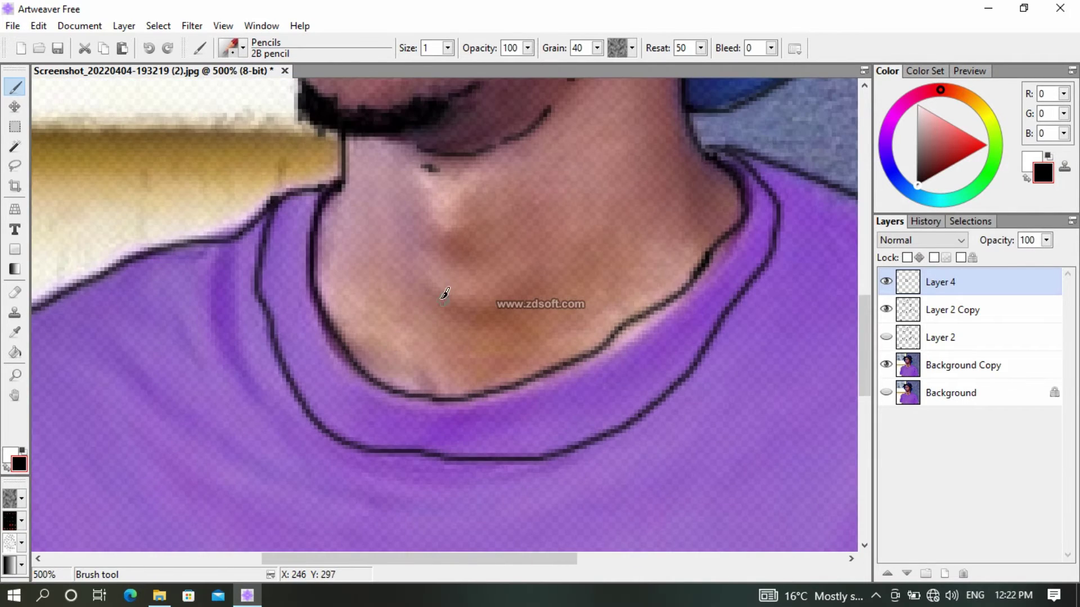
# Try V-shaped and curved strokes on the throat, and erase them with Background Copy hidden
pyautogui.moveTo(434, 206); pyautogui.dragTo(474, 224)
pyautogui.moveTo(437, 275)
pyautogui.mouseDown()
pyautogui.moveTo(464, 308)
pyautogui.moveTo(505, 273)
pyautogui.mouseUp()
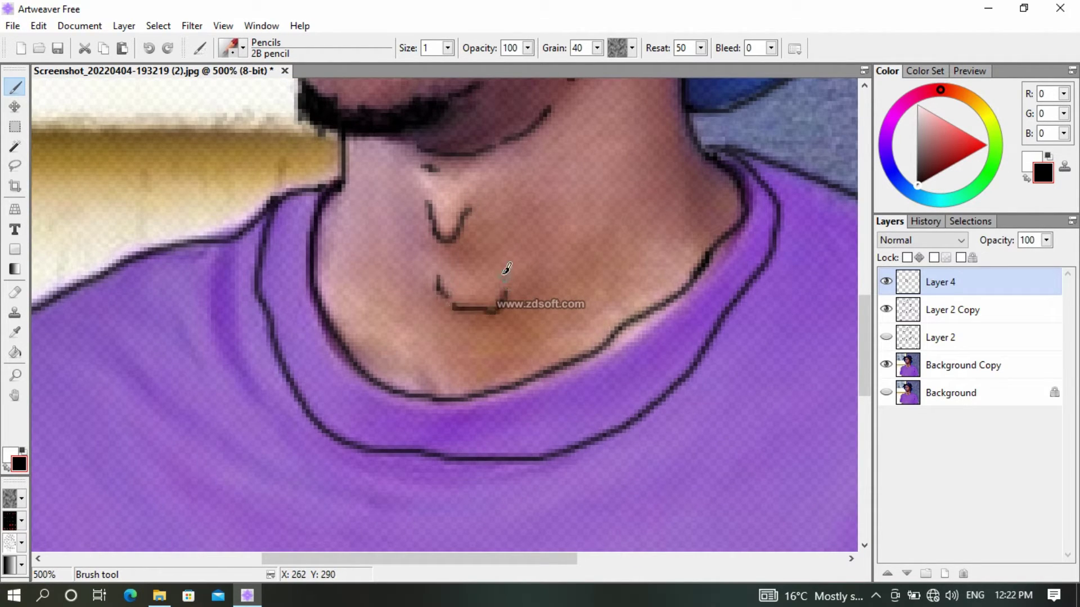
pyautogui.click(886, 366)
pyautogui.scroll(-5, 498, 346)
pyautogui.scroll(3, 455, 347)
pyautogui.click(14, 293)
pyautogui.moveTo(395, 271)
pyautogui.mouseDown()
pyautogui.moveTo(415, 261)
pyautogui.moveTo(438, 313)
pyautogui.mouseUp()
pyautogui.click(886, 366)
# Draw a short collarbone curve with the 2B pencil just above the lowest part of the shirt's neckline
pyautogui.click(14, 87)
pyautogui.scroll(2, 400, 357)
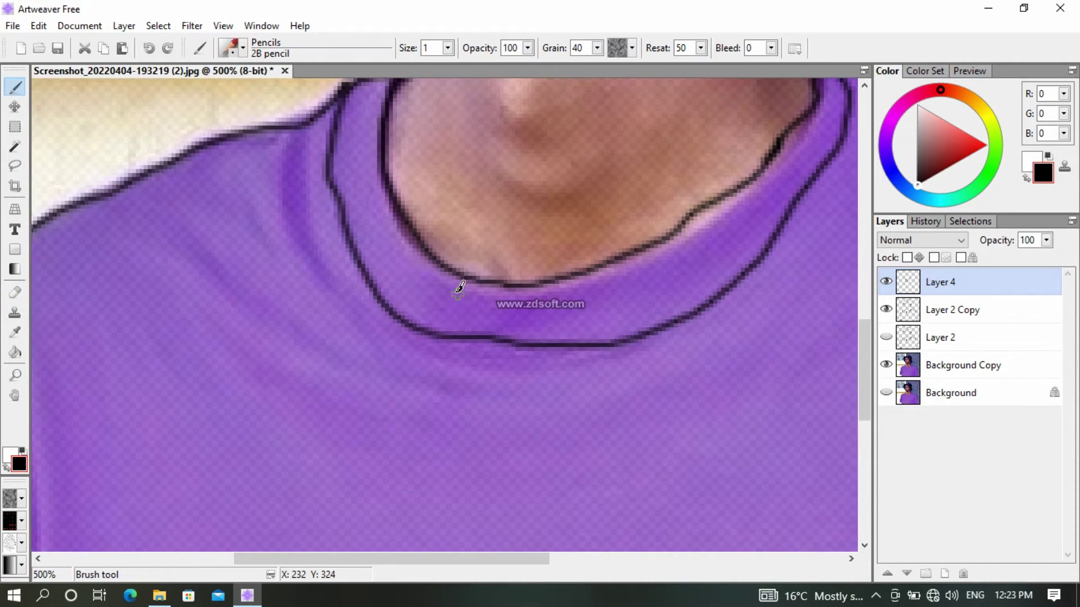
pyautogui.moveTo(499, 277)
pyautogui.mouseDown()
pyautogui.moveTo(470, 243)
pyautogui.moveTo(427, 231)
pyautogui.mouseUp()
pyautogui.scroll(-1, 630, 253)
pyautogui.scroll(-3, 288, 248)
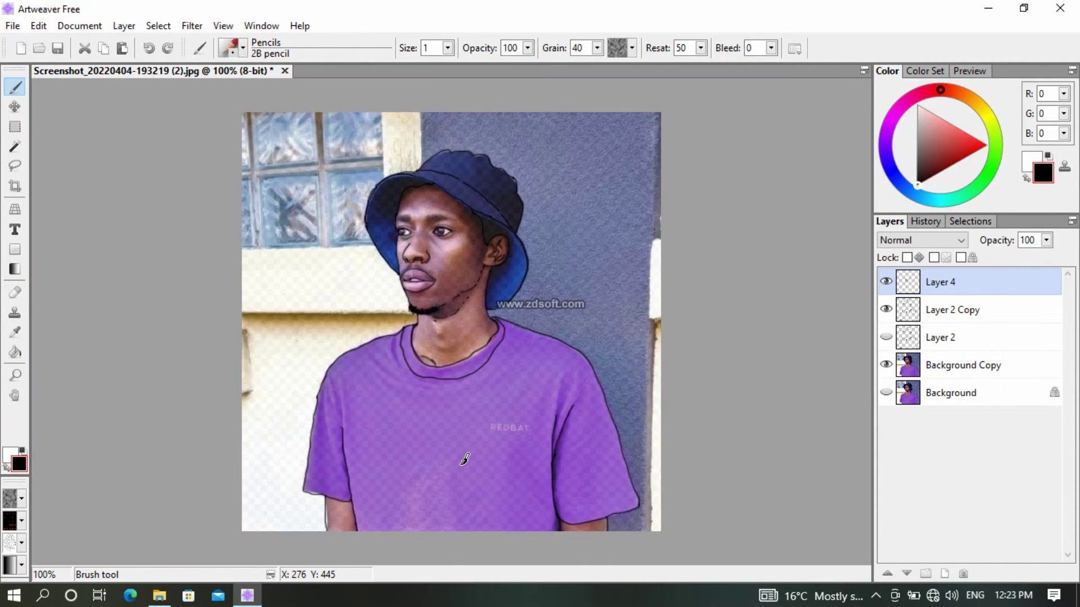
# Draw the shirt's fold lines beside the collar on the image's left shoulder and the long crease below them
pyautogui.scroll(3, 492, 292)
pyautogui.moveTo(478, 280); pyautogui.dragTo(509, 396)
pyautogui.moveTo(490, 371); pyautogui.dragTo(488, 301)
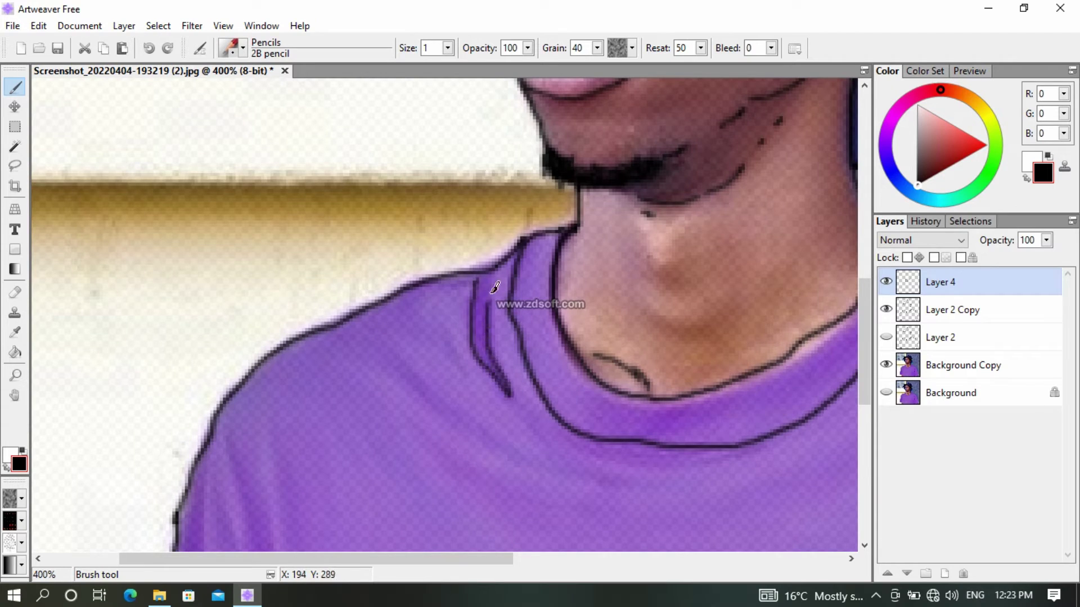
pyautogui.moveTo(410, 392)
pyautogui.mouseDown()
pyautogui.moveTo(470, 431)
pyautogui.moveTo(596, 475)
pyautogui.moveTo(511, 447)
pyautogui.moveTo(399, 365)
pyautogui.mouseUp()
# Draw narrow fold shapes and crease lines around the armhole to the right of the REDBAT lettering
pyautogui.scroll(-2, 406, 376)
pyautogui.scroll(1, 569, 295)
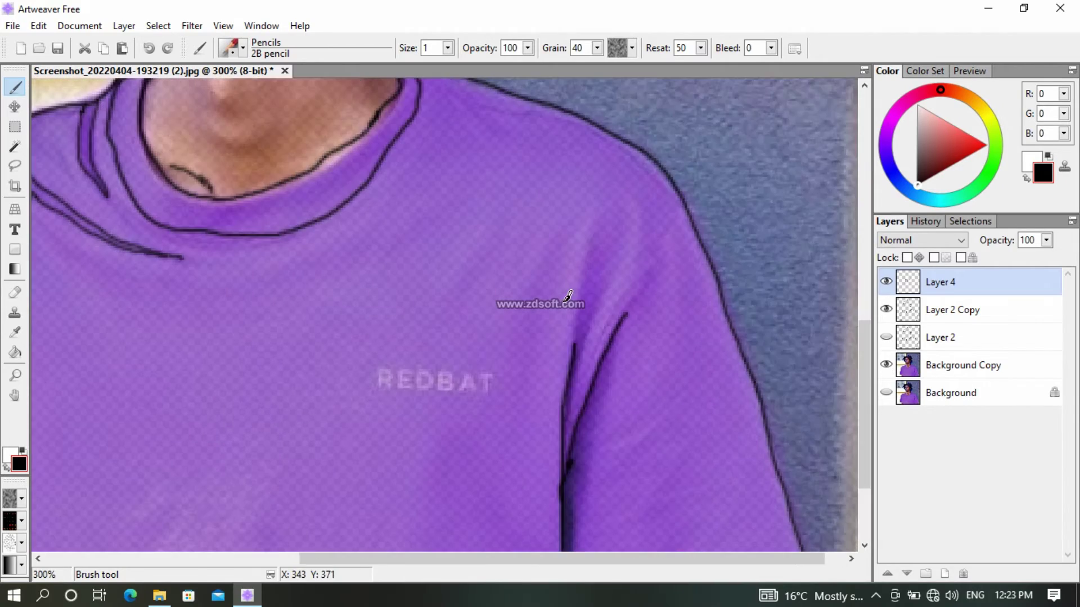
pyautogui.moveTo(550, 251)
pyautogui.mouseDown()
pyautogui.moveTo(520, 376)
pyautogui.moveTo(558, 236)
pyautogui.mouseUp()
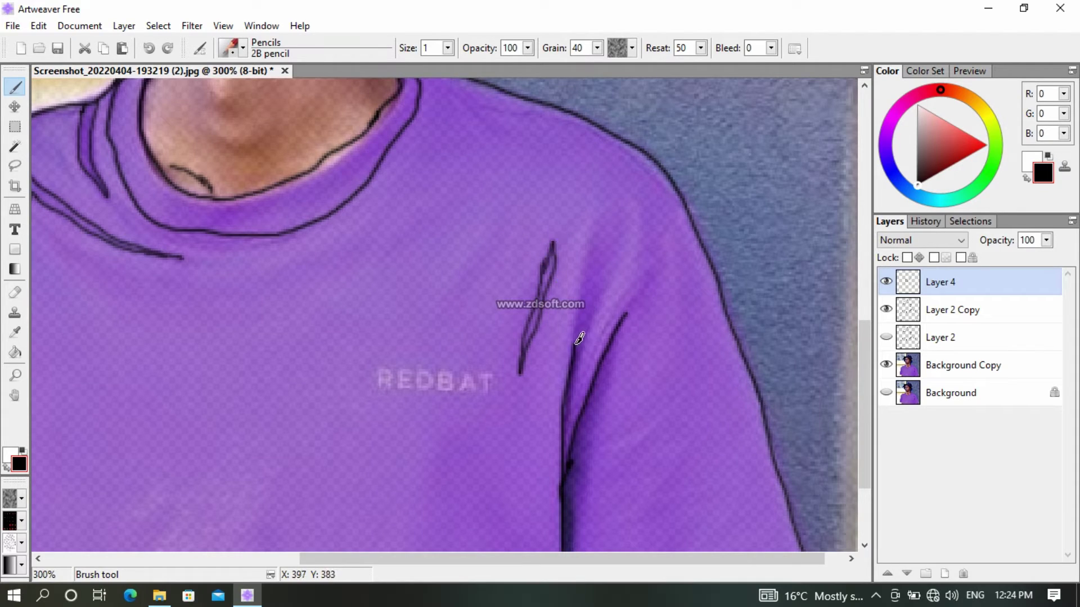
pyautogui.moveTo(579, 338)
pyautogui.mouseDown()
pyautogui.moveTo(601, 307)
pyautogui.moveTo(572, 378)
pyautogui.mouseUp()
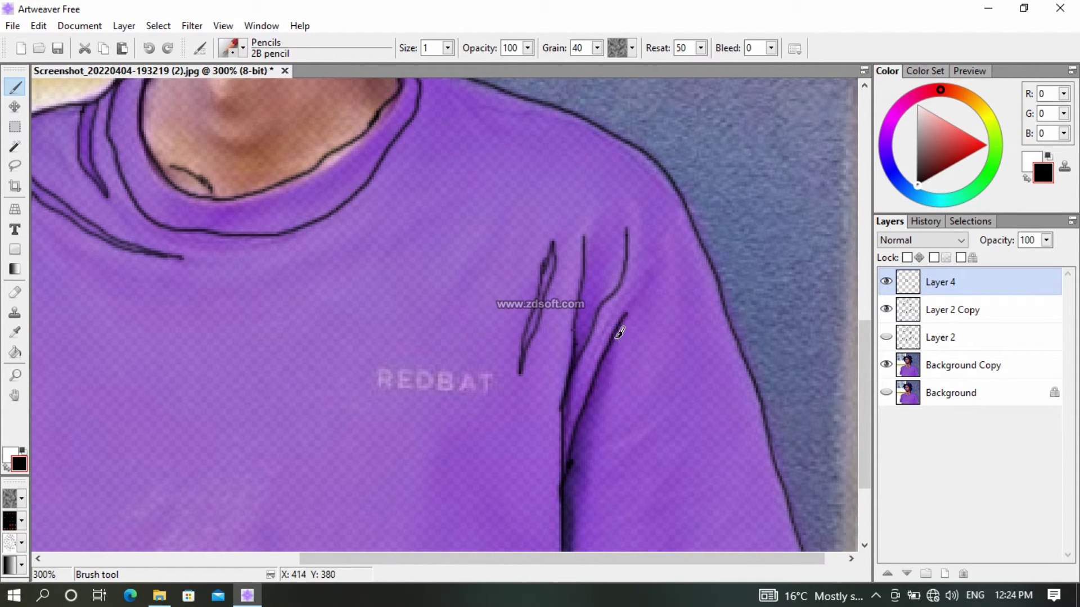
pyautogui.moveTo(619, 332)
pyautogui.mouseDown()
pyautogui.moveTo(573, 470)
pyautogui.moveTo(544, 332)
pyautogui.mouseUp()
pyautogui.moveTo(544, 338); pyautogui.dragTo(545, 373)
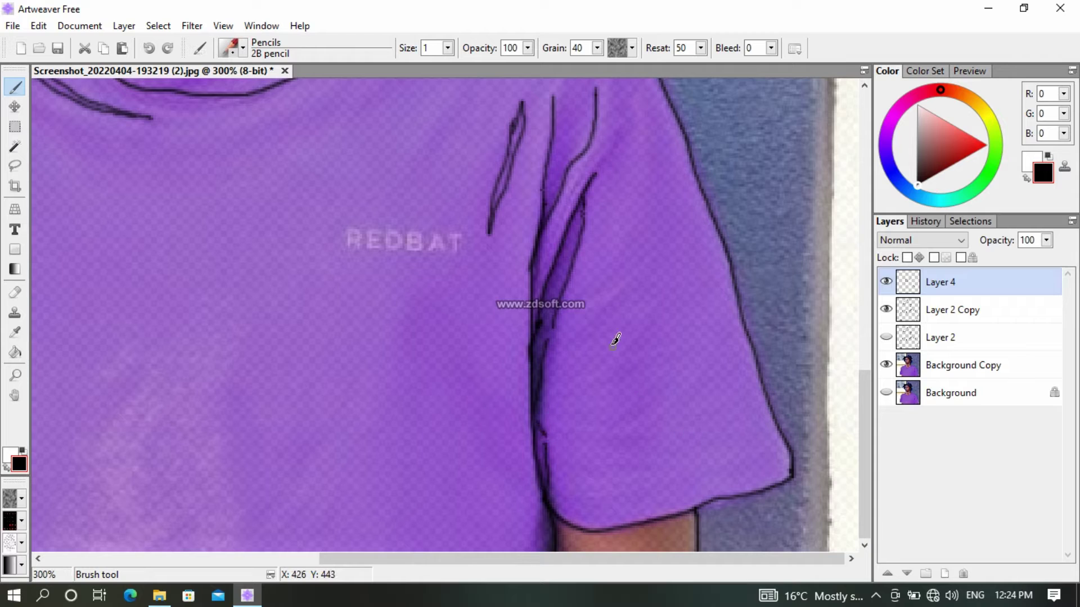
# Draw fold shapes below the collar and above the REDBAT lettering, and review them with Background Copy briefly hidden
pyautogui.scroll(-1, 612, 344)
pyautogui.scroll(1, 458, 307)
pyautogui.moveTo(319, 278)
pyautogui.mouseDown()
pyautogui.moveTo(518, 241)
pyautogui.moveTo(320, 278)
pyautogui.mouseUp()
pyautogui.moveTo(660, 222)
pyautogui.mouseDown()
pyautogui.moveTo(616, 297)
pyautogui.moveTo(652, 248)
pyautogui.moveTo(649, 256)
pyautogui.moveTo(655, 213)
pyautogui.mouseUp()
pyautogui.hotkey('ctrl', 'z')
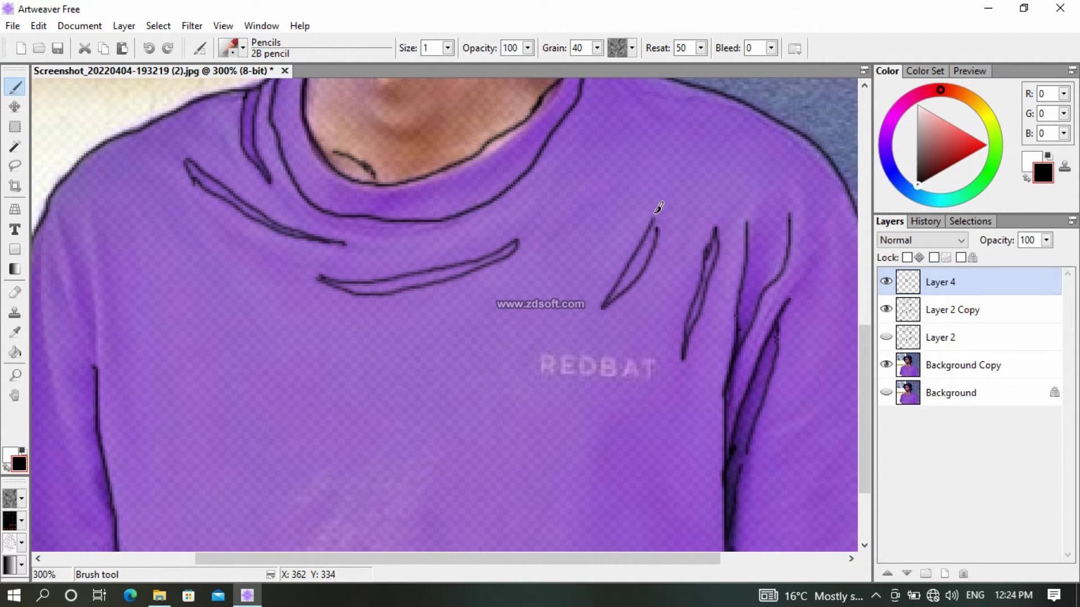
pyautogui.hotkey('ctrl', 'alt', '0')
pyautogui.click(886, 366)
pyautogui.click(887, 367)
# Draw long vertical creases and small folds along the inner seam of the sleeve on the image's left side
pyautogui.scroll(2, 446, 470)
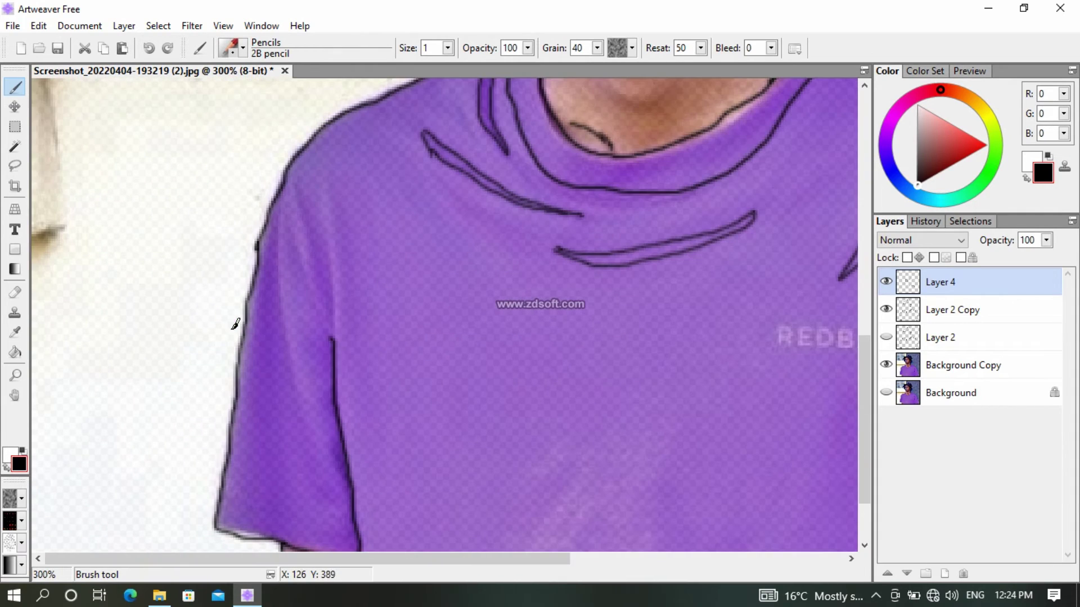
pyautogui.moveTo(301, 199)
pyautogui.mouseDown()
pyautogui.moveTo(330, 316)
pyautogui.moveTo(330, 194)
pyautogui.mouseUp()
pyautogui.moveTo(287, 225)
pyautogui.mouseDown()
pyautogui.moveTo(312, 305)
pyautogui.moveTo(281, 291)
pyautogui.moveTo(315, 498)
pyautogui.mouseUp()
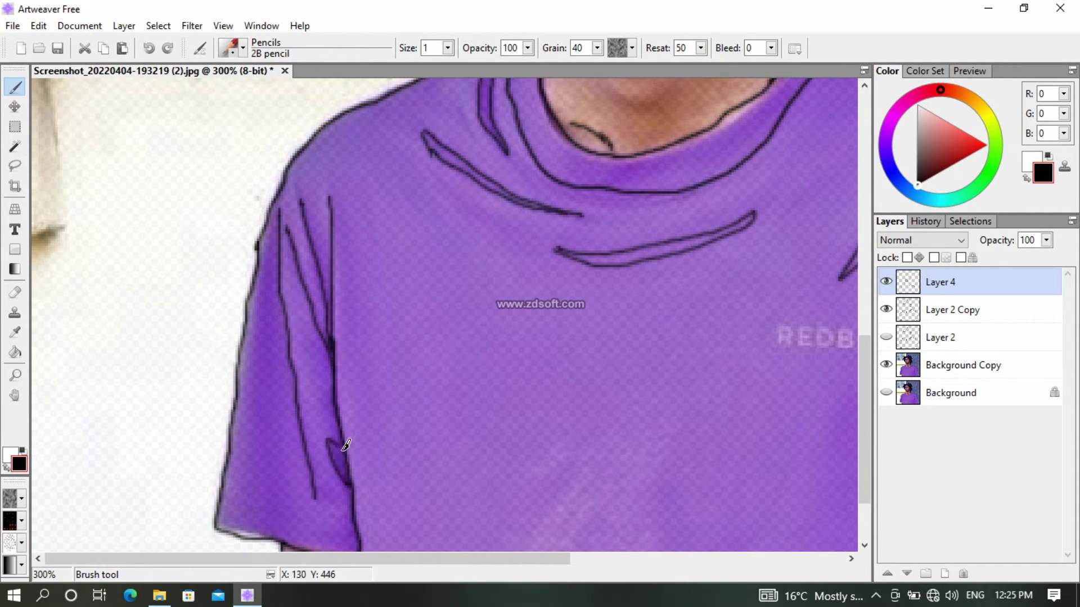
pyautogui.scroll(-2, 341, 412)
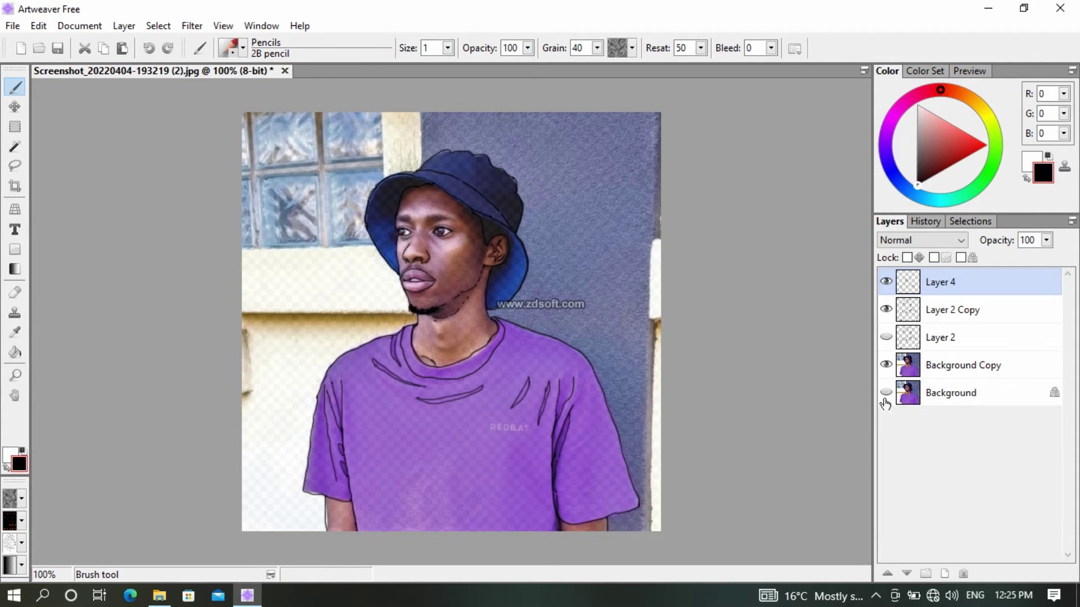
# Show Background instead of Background Copy, and draw a fold along the top of the image's right shoulder
pyautogui.click(886, 393)
pyautogui.click(886, 365)
pyautogui.scroll(2, 501, 312)
pyautogui.moveTo(455, 246); pyautogui.dragTo(652, 309)
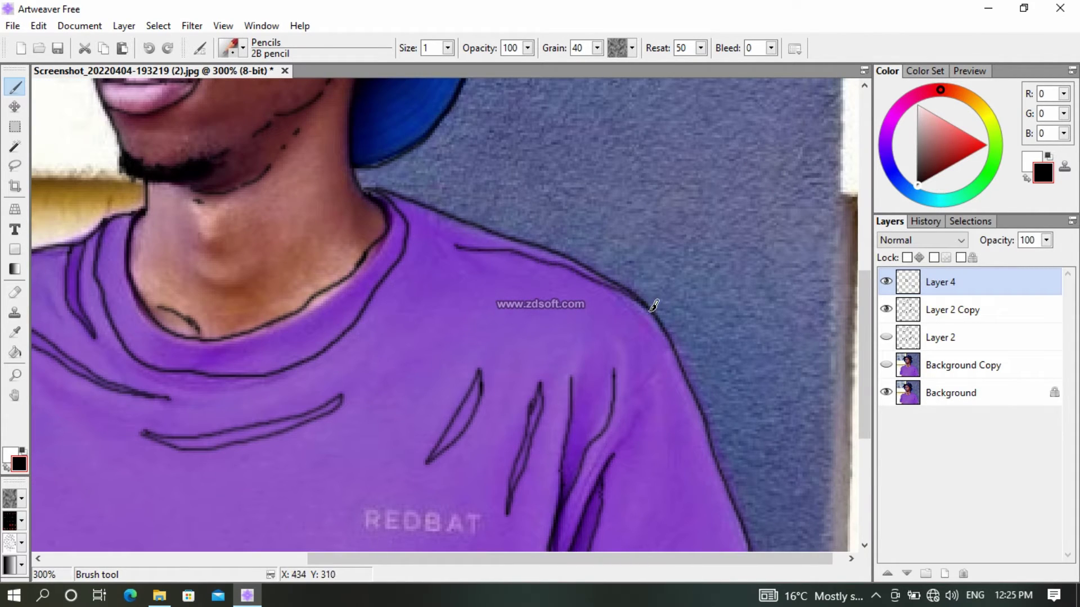
pyautogui.scroll(-1, 501, 270)
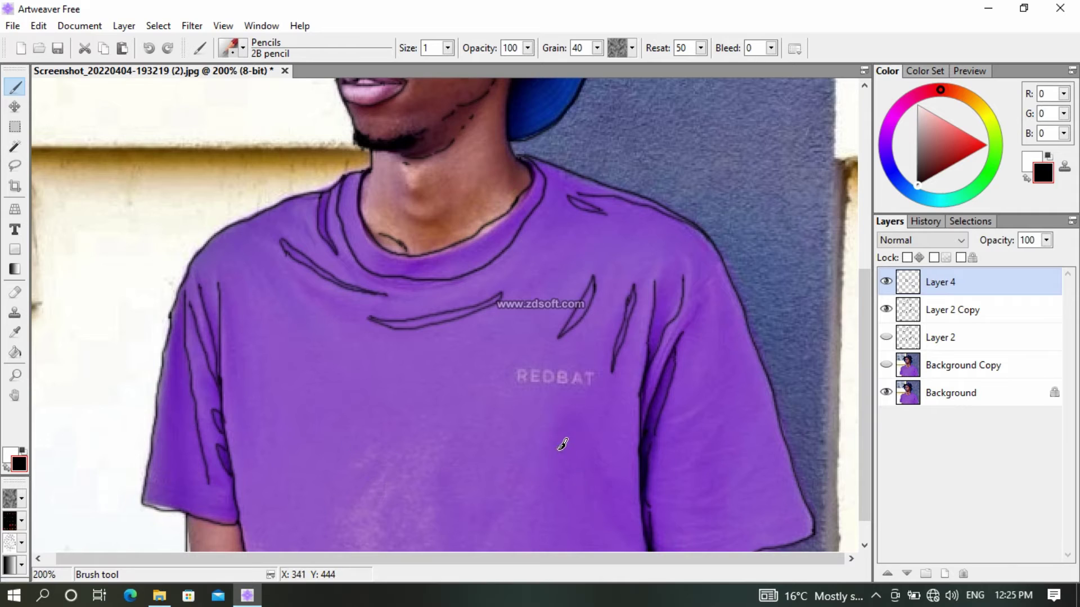
# Add the text REDBAT in black Tahoma, size 24, over the shirt's lettering
pyautogui.scroll(4, 562, 444)
pyautogui.click(15, 229)
pyautogui.click(434, 303)
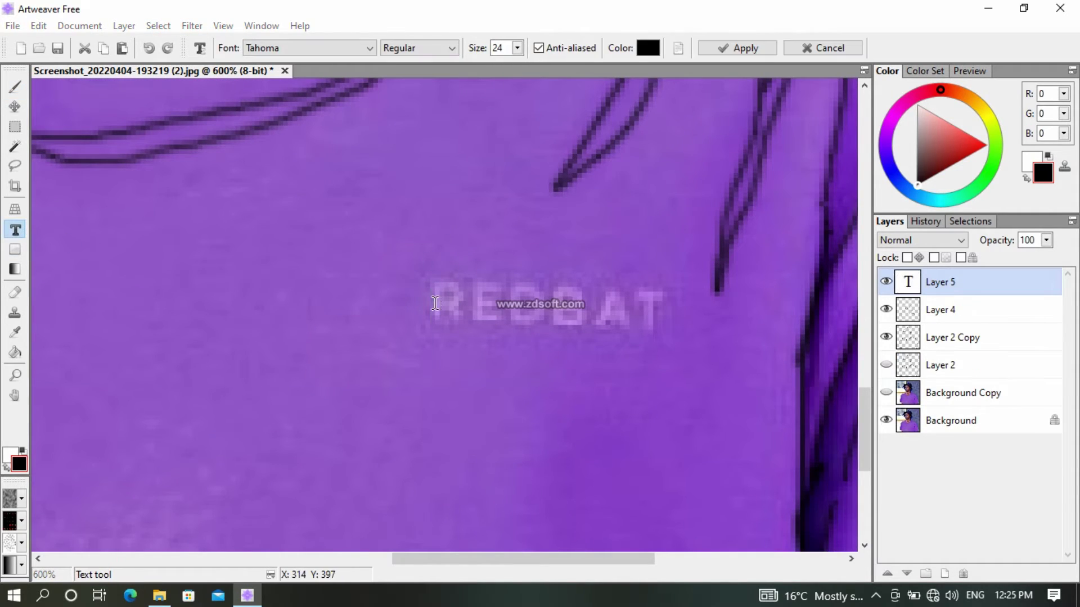
pyautogui.write('REDBAT')
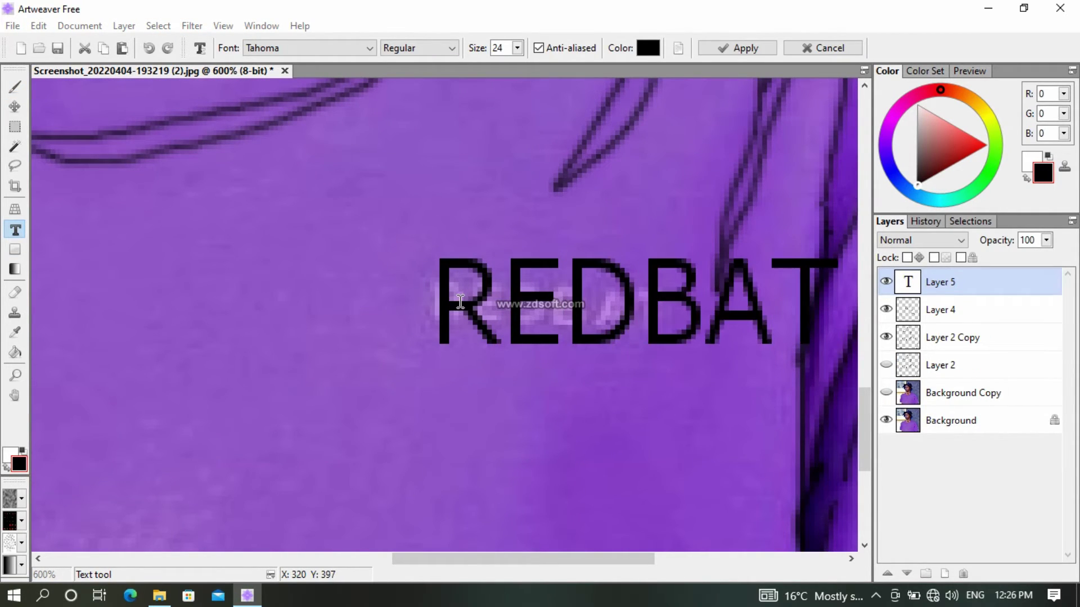
# Try Segoe Script for the REDBAT text and move it away from the shirt's lettering
pyautogui.click(349, 52)
pyautogui.click(610, 251)
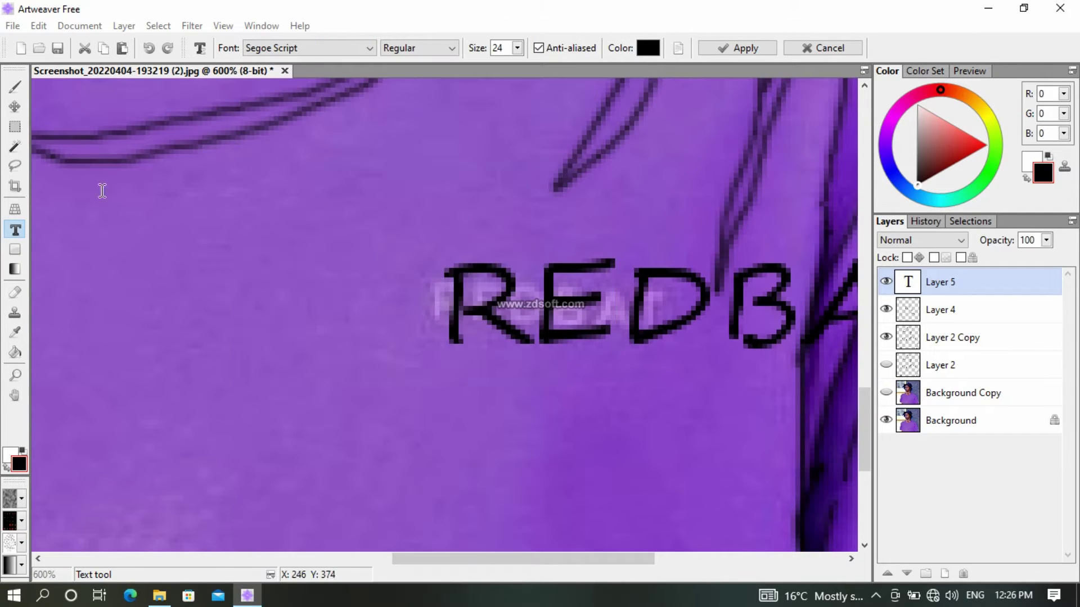
pyautogui.click(15, 107)
pyautogui.moveTo(482, 285); pyautogui.dragTo(229, 485)
pyautogui.scroll(-5, 498, 377)
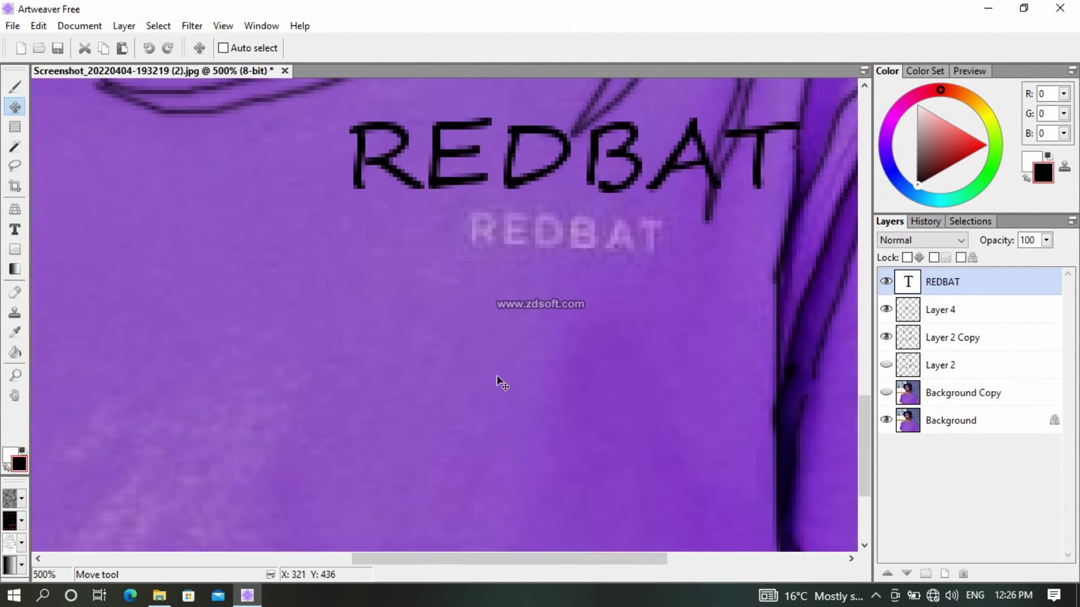
# Try a serif font on the REDBAT text and move the text onto the wall beside the hat
pyautogui.click(15, 230)
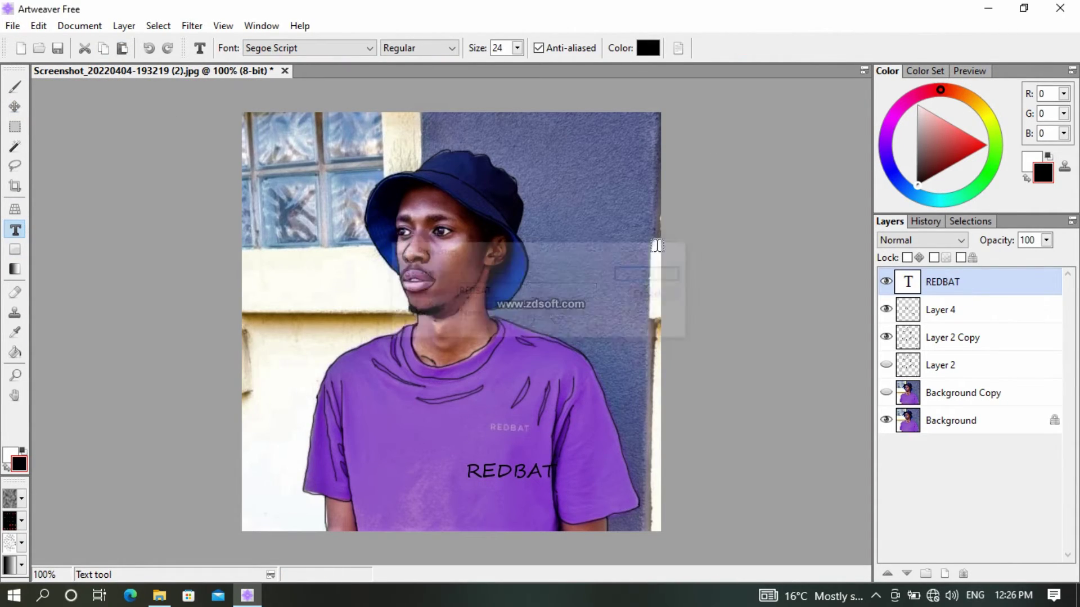
pyautogui.click(348, 48)
pyautogui.click(351, 250)
pyautogui.press('v')
pyautogui.moveTo(511, 476); pyautogui.dragTo(617, 159)
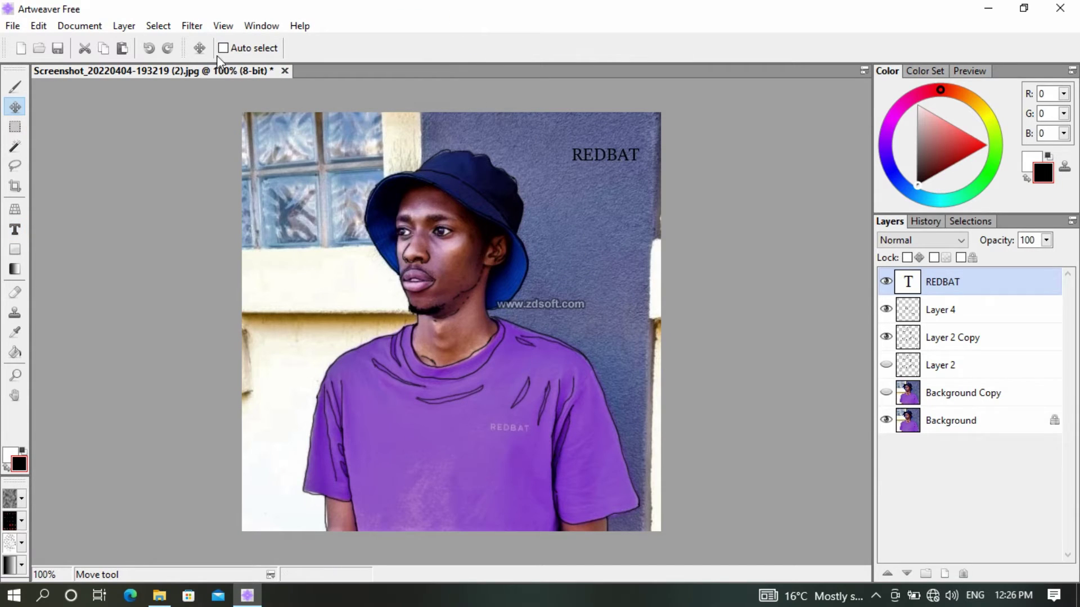
# Browse the fonts, set the REDBAT text to Tw Cen MT Condensed, and move it over the shirt's lettering
pyautogui.press('t')
pyautogui.click(349, 49)
pyautogui.scroll(2, 306, 58)
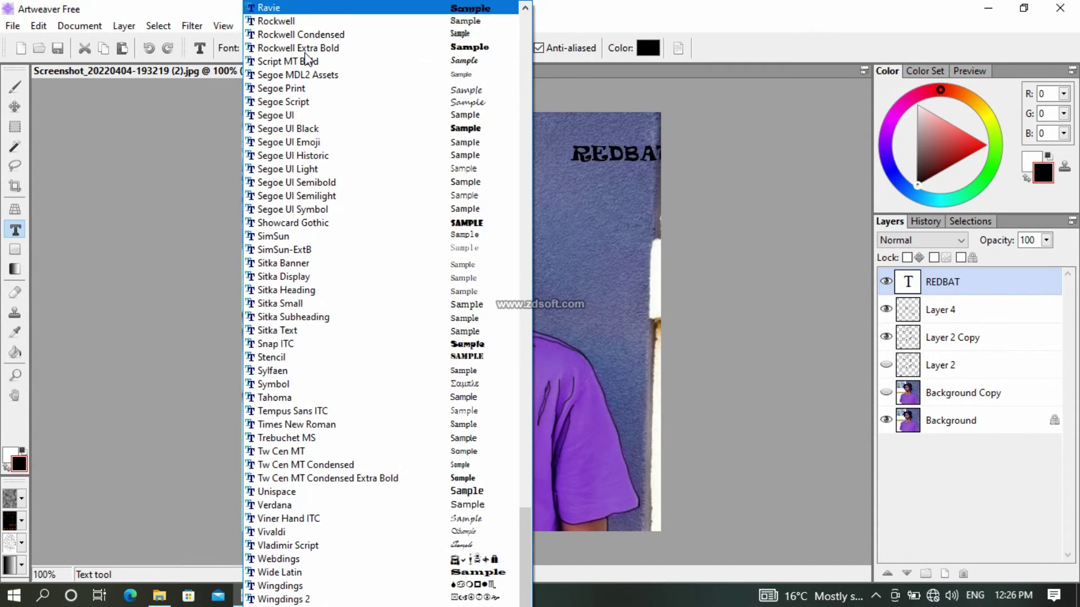
pyautogui.press('Down')
pyautogui.press('Down')
pyautogui.press('Down')
pyautogui.press('Down')
pyautogui.press('Down')
pyautogui.press('Down')
pyautogui.press('Down')
pyautogui.press('Down')
pyautogui.press('Down')
pyautogui.press('Down')
pyautogui.press('Down')
pyautogui.press('Down')
pyautogui.press('Down')
pyautogui.press('Down')
pyautogui.press('Down')
pyautogui.press('Down')
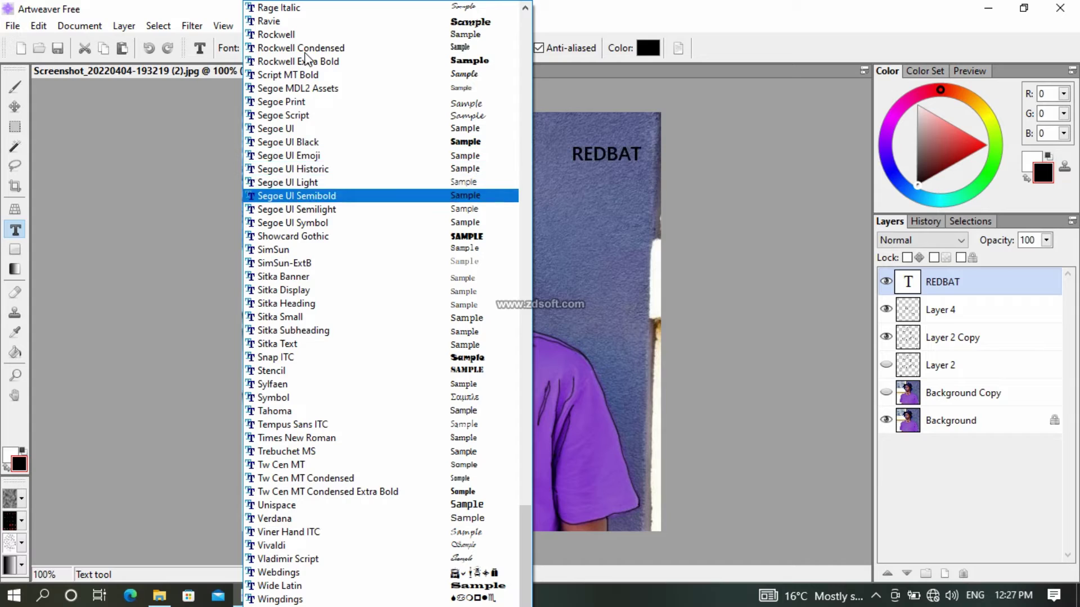
pyautogui.press('Down')
pyautogui.press('Down')
pyautogui.press('Down')
pyautogui.press('Down')
pyautogui.press('Down')
pyautogui.press('Down')
pyautogui.press('Down')
pyautogui.press('Down')
pyautogui.press('Down')
pyautogui.press('Down')
pyautogui.press('Down')
pyautogui.press('Down')
pyautogui.press('Down')
pyautogui.press('Down')
pyautogui.press('Down')
pyautogui.press('Down')
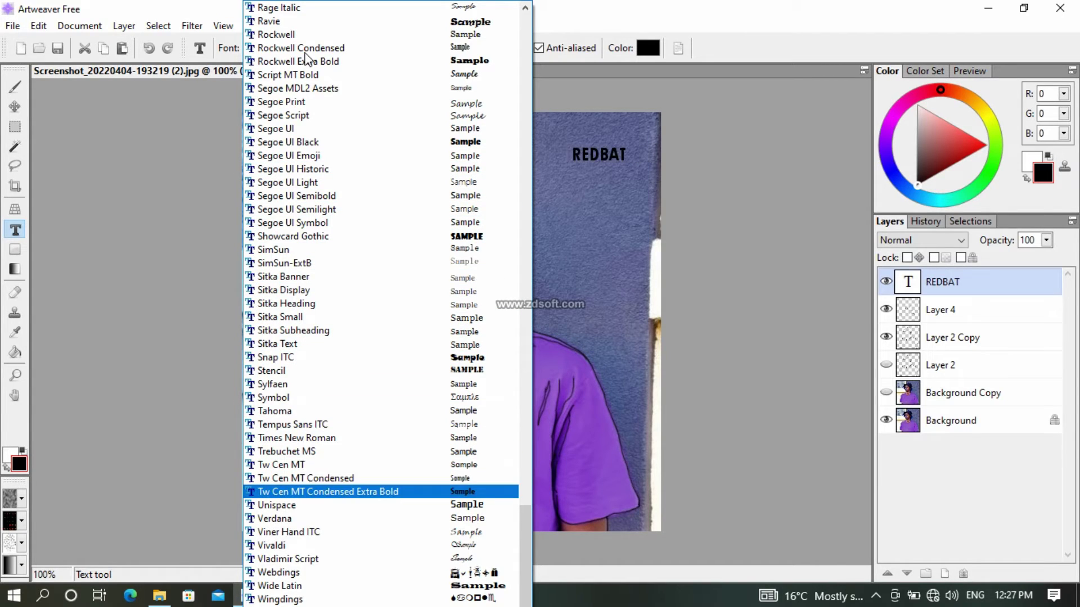
pyautogui.press('Up')
pyautogui.press('Return')
pyautogui.press('v')
pyautogui.moveTo(585, 158); pyautogui.dragTo(502, 431)
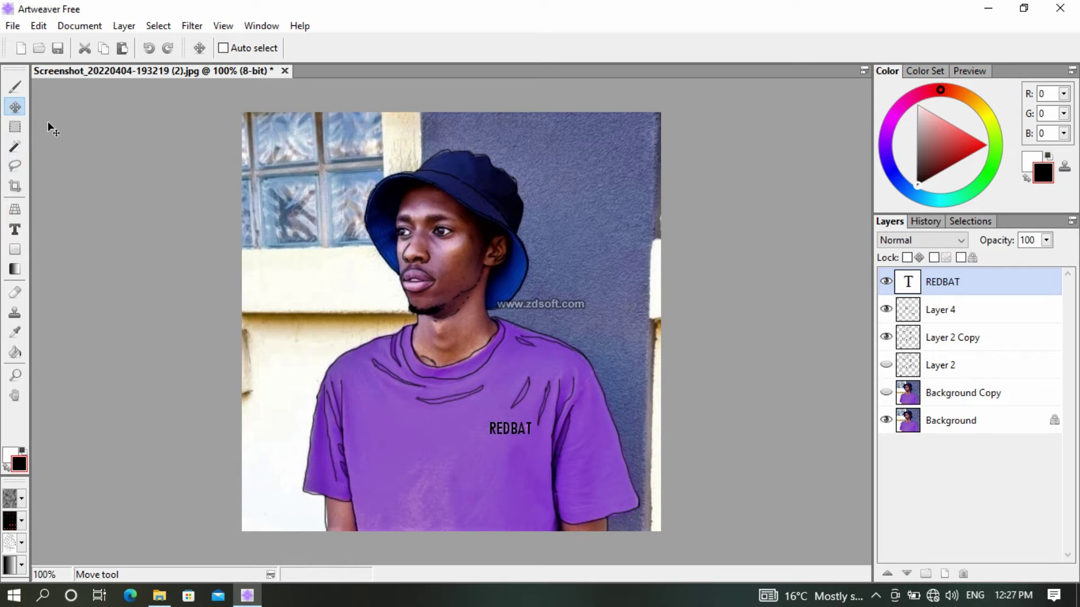
# Shrink the REDBAT text to fit the shirt's lettering and set its font to Tw Cen MT Condensed Extra Bold
pyautogui.press('s')
pyautogui.press('t')
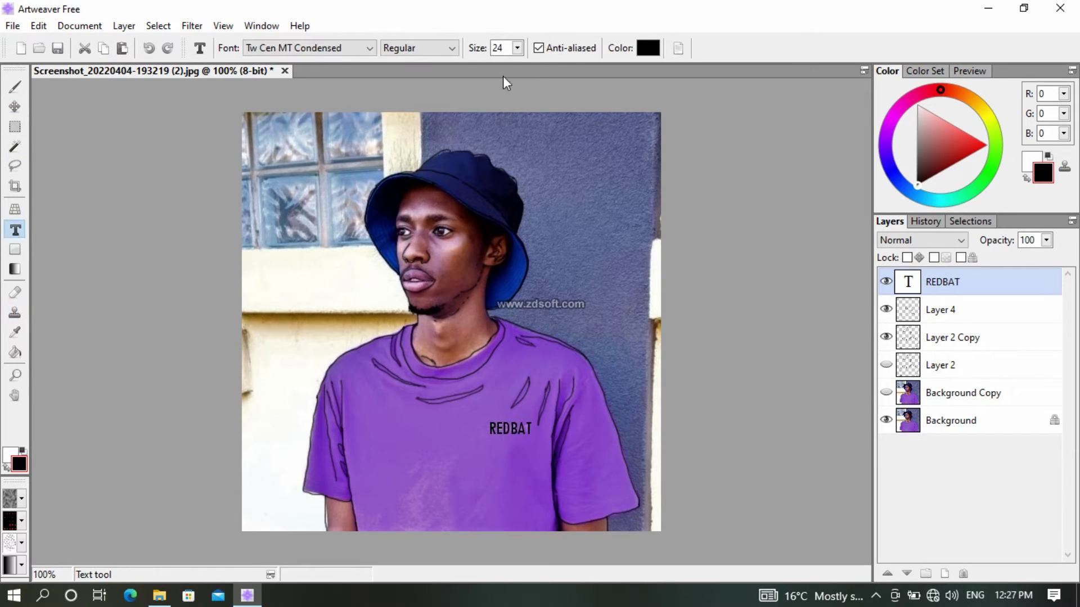
pyautogui.click(517, 48)
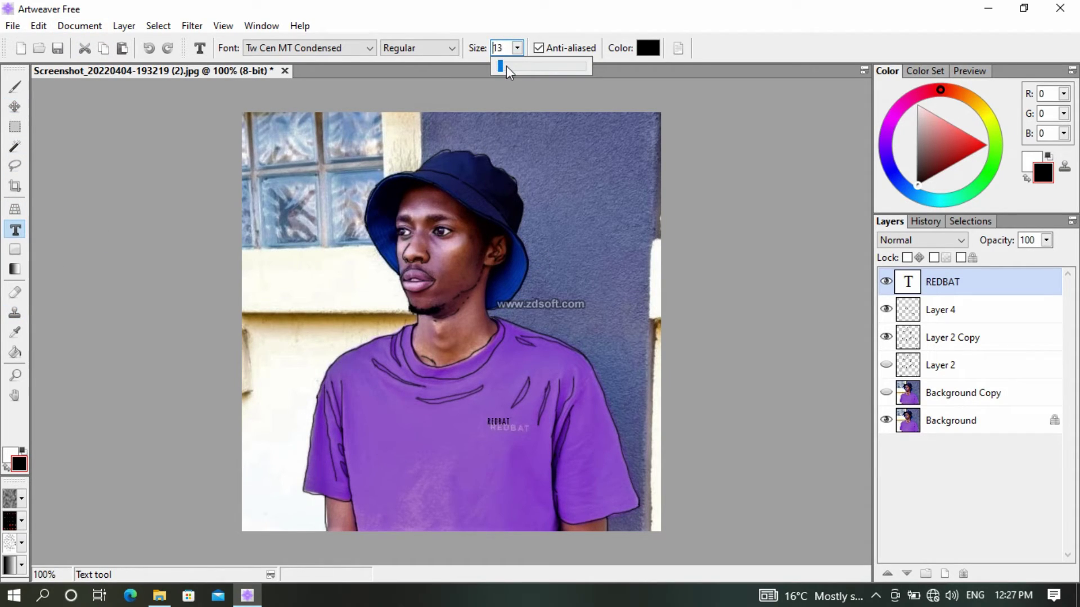
pyautogui.press('Up')
pyautogui.click(369, 49)
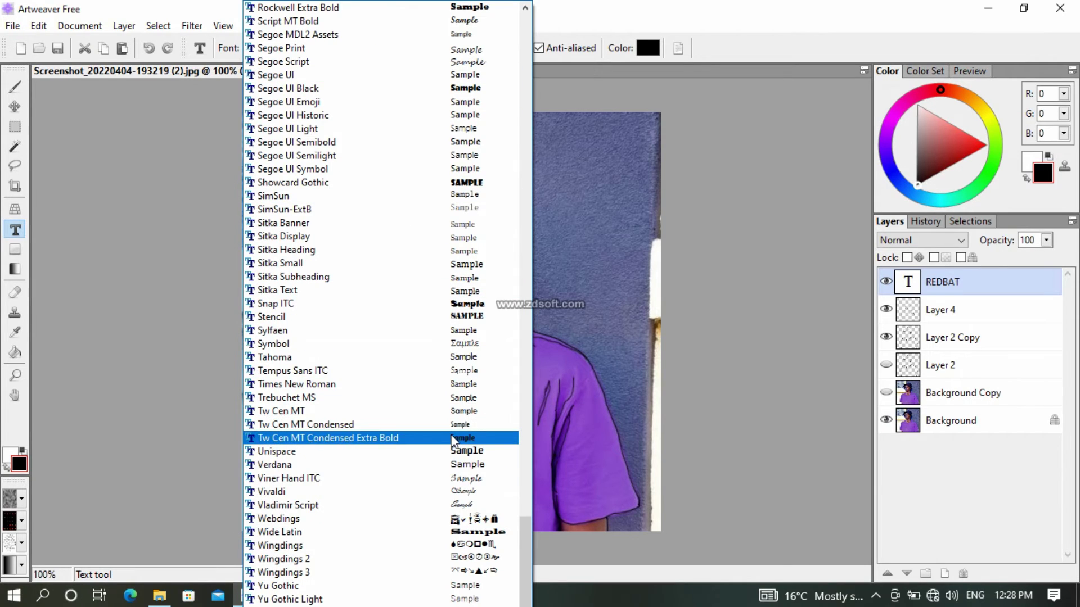
pyautogui.click(453, 438)
pyautogui.press('v')
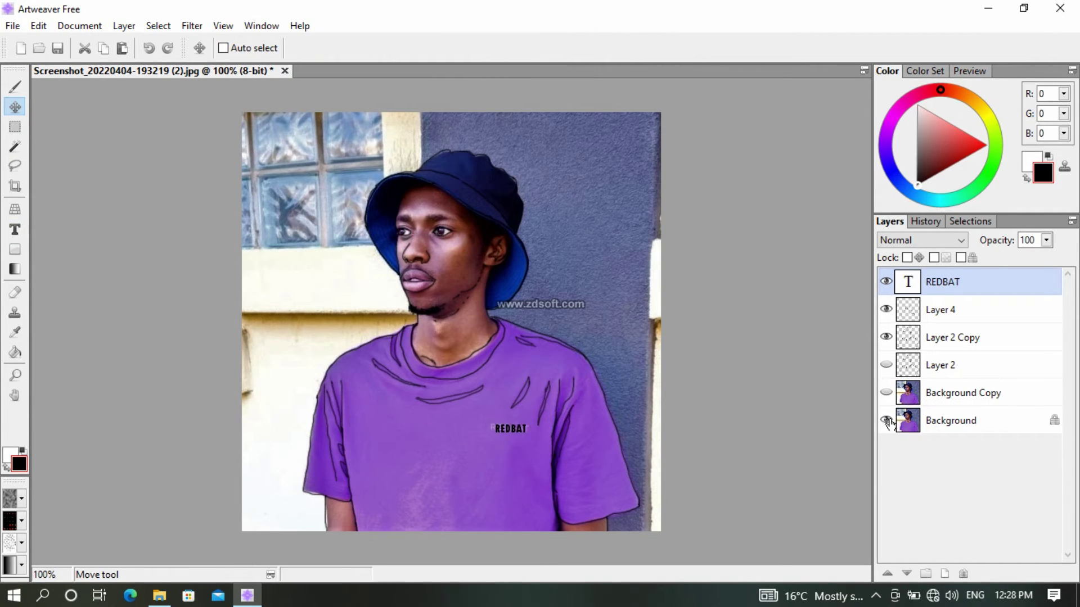
# Hide Background, fill a new layer above Background Copy with white, and show Layer 2
pyautogui.click(886, 421)
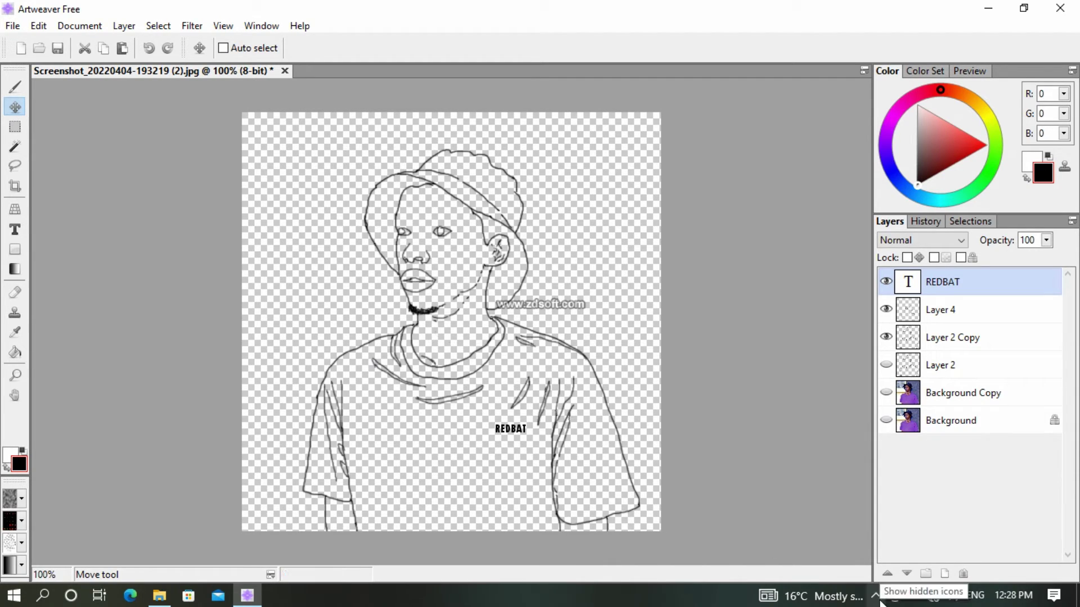
pyautogui.click(952, 392)
pyautogui.click(945, 573)
pyautogui.click(15, 352)
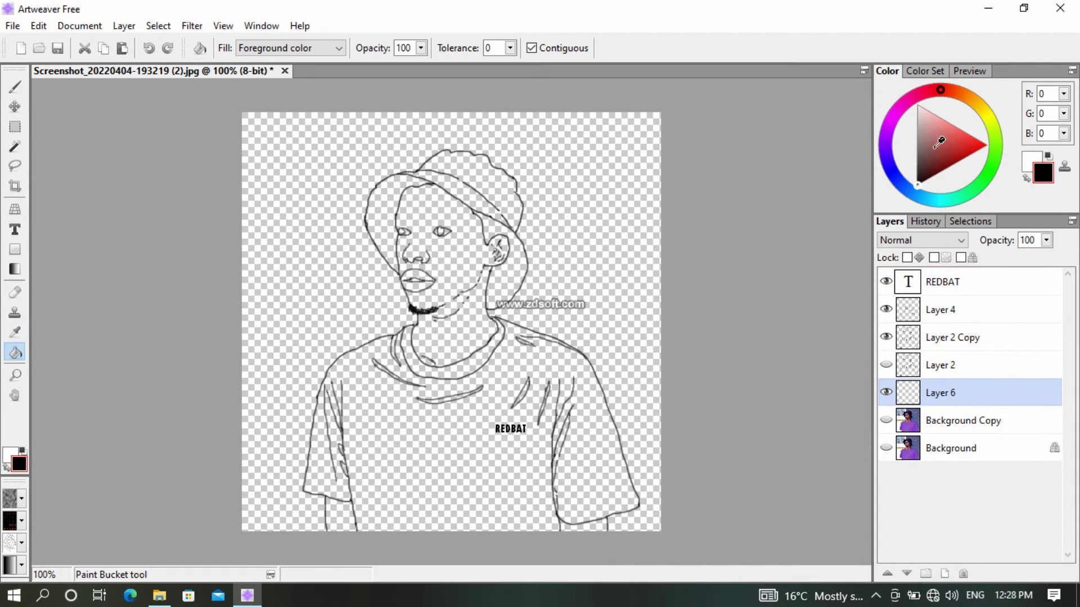
pyautogui.press('x')
pyautogui.click(621, 201)
pyautogui.click(886, 365)
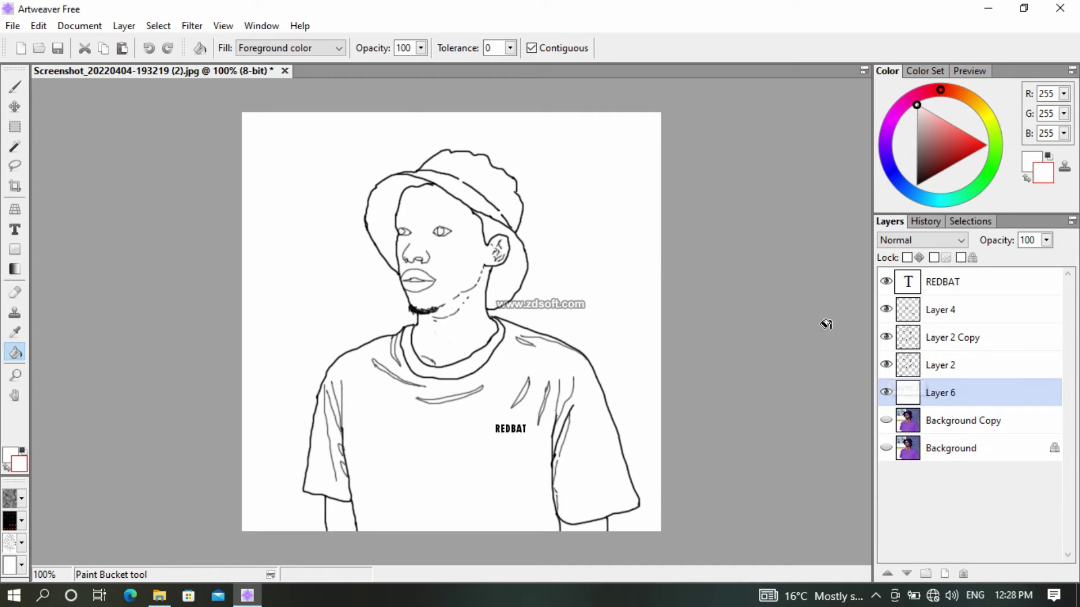
# Hide Layer 6, show Background Copy, and ready the Brush with black on Layer 4
pyautogui.click(887, 393)
pyautogui.click(887, 420)
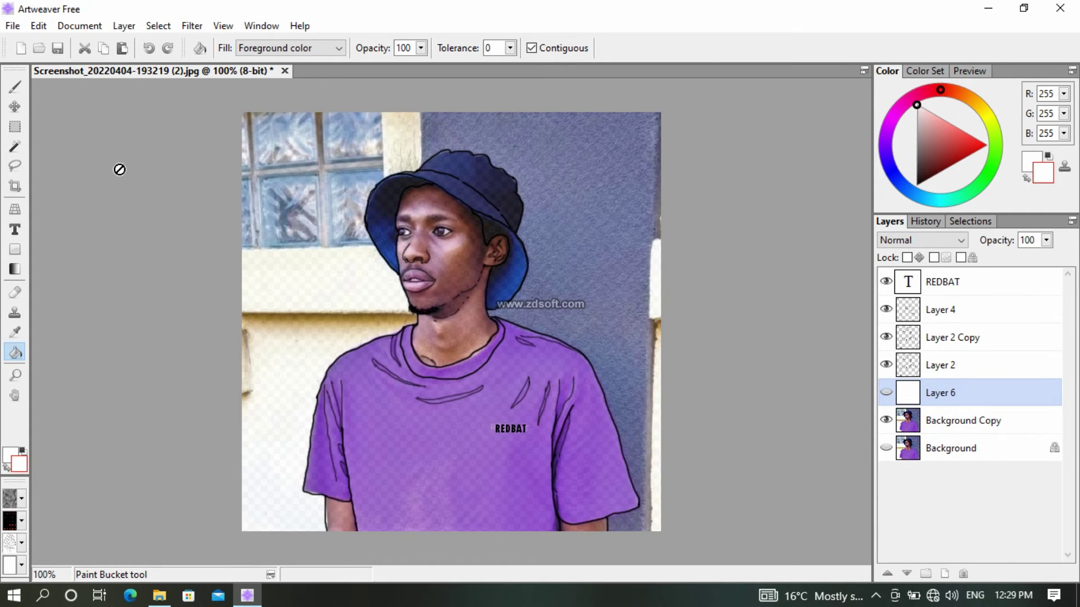
pyautogui.click(15, 87)
pyautogui.scroll(1, 496, 247)
pyautogui.click(958, 310)
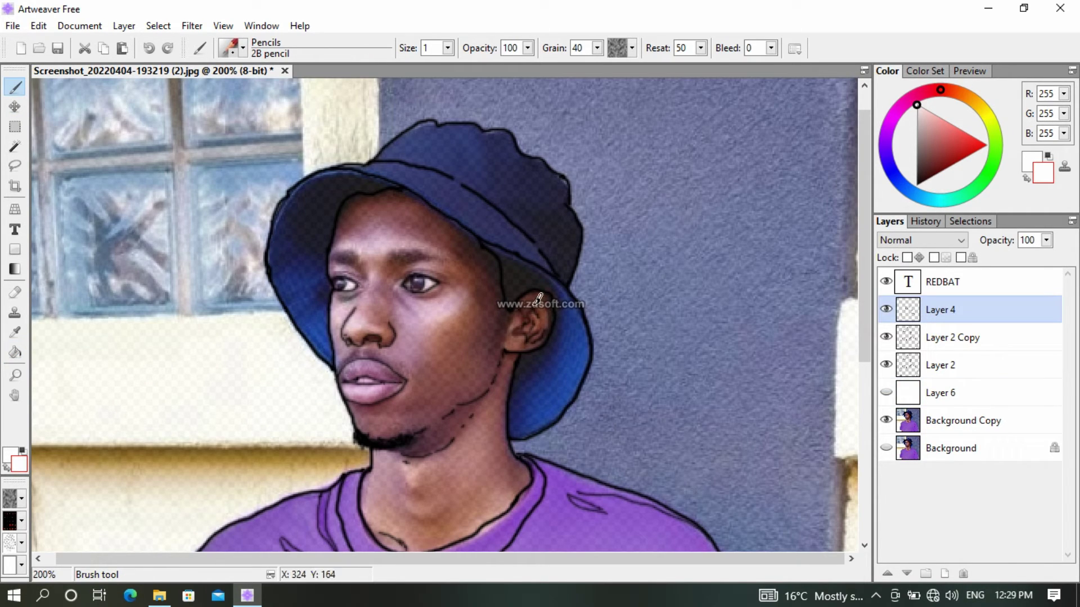
pyautogui.scroll(1, 551, 285)
pyautogui.press('x')
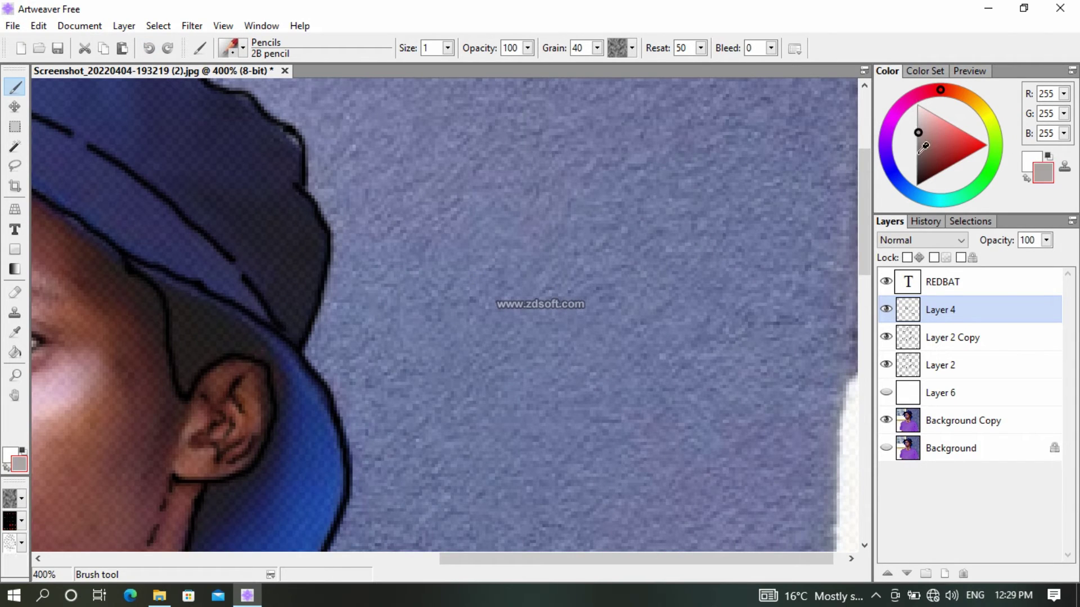
pyautogui.scroll(1, 261, 337)
pyautogui.scroll(1, 487, 302)
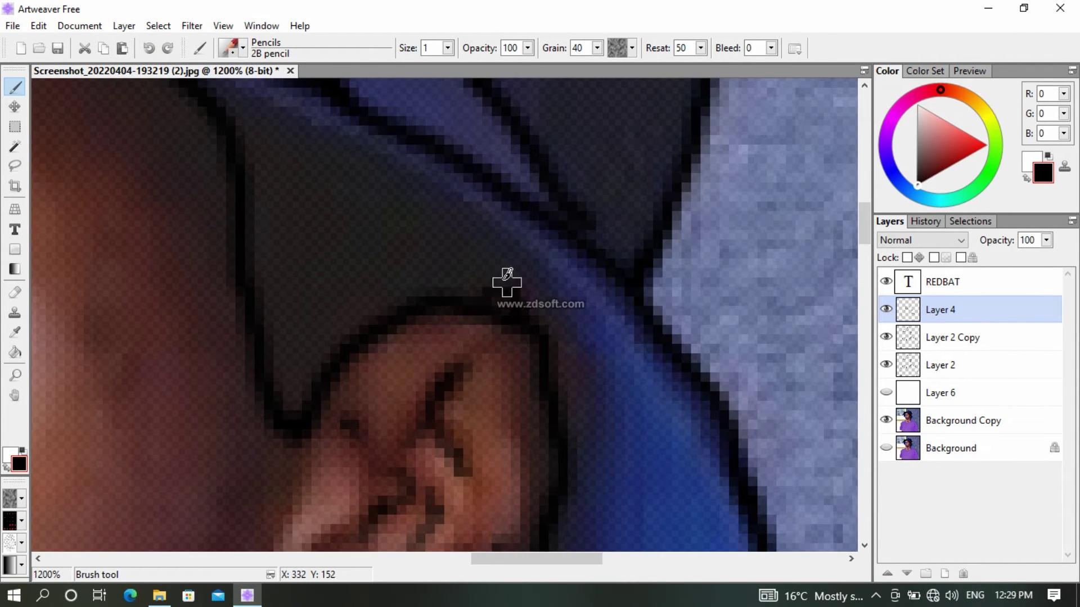
# Draw short black hair strokes with the 2B pencil above the ear, beneath the hat brim
pyautogui.moveTo(523, 263); pyautogui.dragTo(438, 263)
pyautogui.moveTo(524, 266)
pyautogui.mouseDown()
pyautogui.moveTo(467, 214)
pyautogui.moveTo(290, 385)
pyautogui.moveTo(277, 415)
pyautogui.moveTo(304, 376)
pyautogui.moveTo(510, 257)
pyautogui.mouseUp()
pyautogui.scroll(-1, 276, 411)
pyautogui.moveTo(441, 350)
pyautogui.mouseDown()
pyautogui.moveTo(434, 398)
pyautogui.moveTo(431, 386)
pyautogui.moveTo(388, 462)
pyautogui.mouseUp()
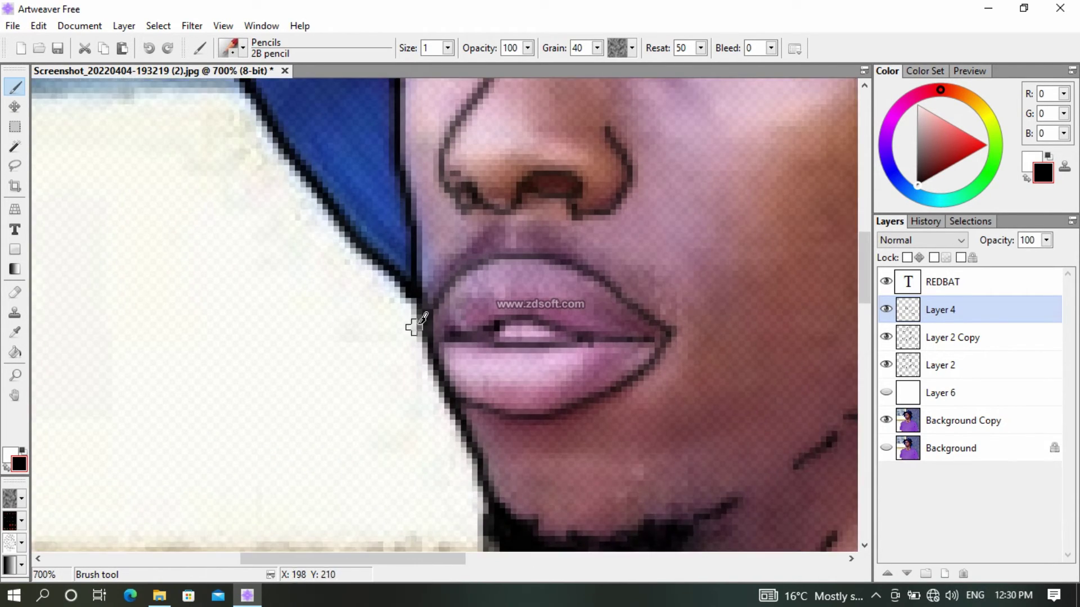
# Draw the moustache in black along the upper lip with short pencil strokes
pyautogui.moveTo(414, 319)
pyautogui.mouseDown()
pyautogui.moveTo(430, 276)
pyautogui.moveTo(448, 287)
pyautogui.moveTo(474, 247)
pyautogui.moveTo(556, 245)
pyautogui.moveTo(619, 277)
pyautogui.moveTo(540, 218)
pyautogui.moveTo(435, 279)
pyautogui.moveTo(434, 336)
pyautogui.mouseUp()
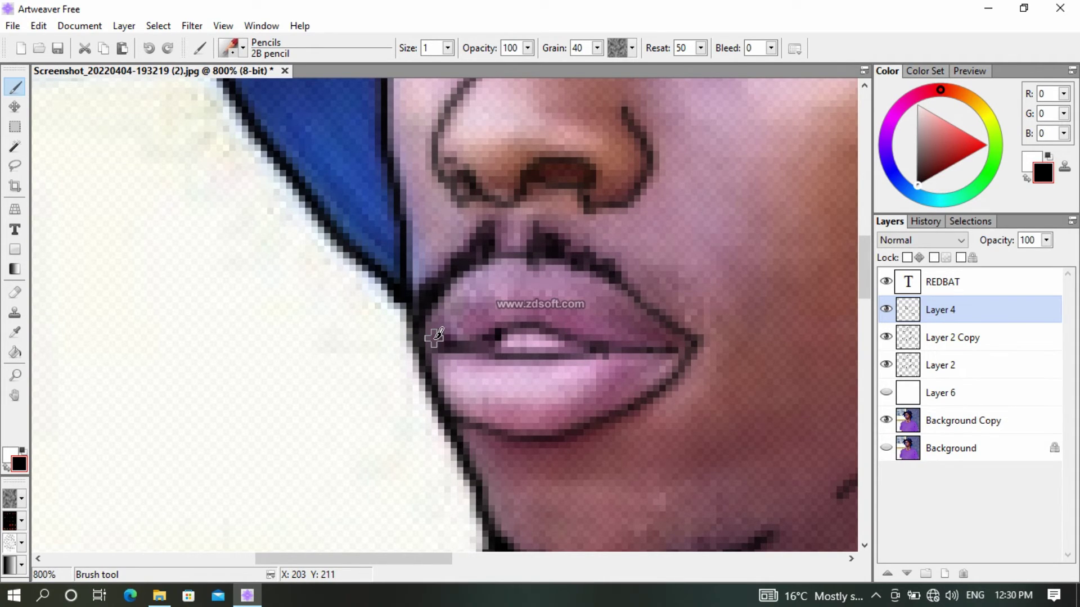
pyautogui.scroll(-2, 433, 336)
pyautogui.scroll(1, 384, 333)
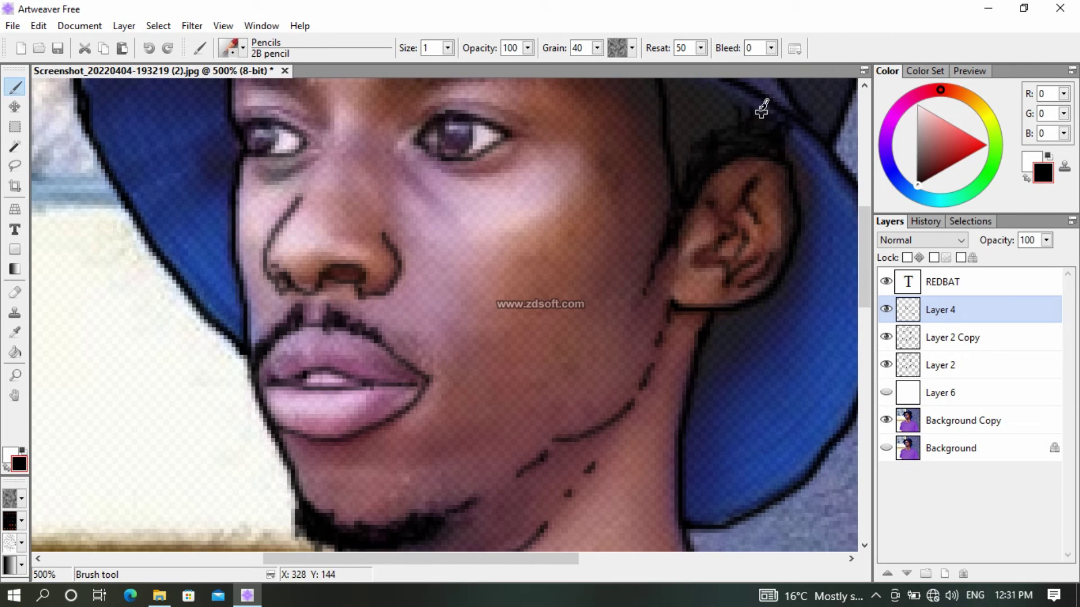
# Fill the hair between the ear, temple and hat brim with dense black pencil strokes
pyautogui.moveTo(682, 129)
pyautogui.mouseDown()
pyautogui.moveTo(682, 157)
pyautogui.moveTo(691, 144)
pyautogui.mouseUp()
pyautogui.moveTo(710, 108)
pyautogui.mouseDown()
pyautogui.moveTo(712, 129)
pyautogui.moveTo(698, 136)
pyautogui.mouseUp()
pyautogui.moveTo(744, 109)
pyautogui.mouseDown()
pyautogui.moveTo(746, 135)
pyautogui.moveTo(767, 126)
pyautogui.moveTo(718, 110)
pyautogui.moveTo(751, 111)
pyautogui.moveTo(679, 97)
pyautogui.moveTo(673, 133)
pyautogui.mouseUp()
pyautogui.scroll(-1, 689, 133)
pyautogui.scroll(2, 441, 298)
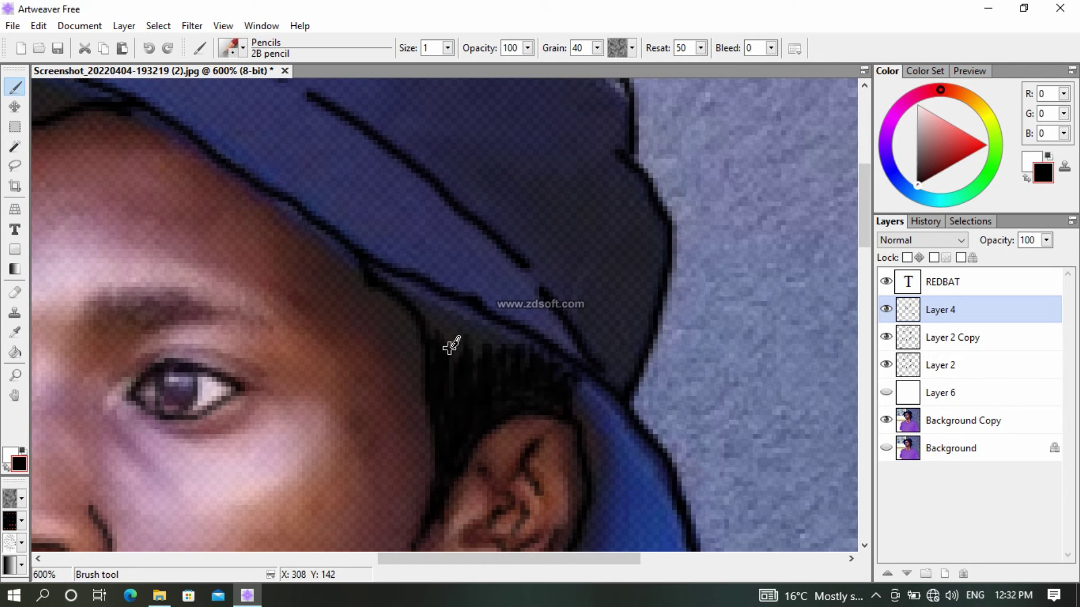
pyautogui.moveTo(450, 346)
pyautogui.mouseDown()
pyautogui.moveTo(476, 352)
pyautogui.moveTo(416, 293)
pyautogui.moveTo(482, 362)
pyautogui.mouseUp()
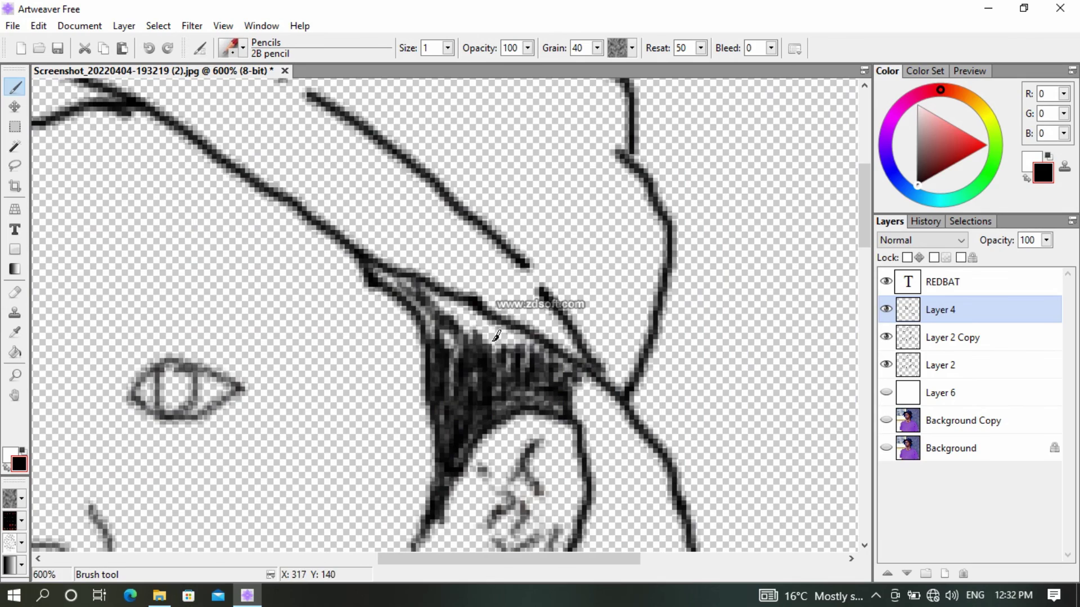
pyautogui.moveTo(496, 338)
pyautogui.mouseDown()
pyautogui.moveTo(446, 322)
pyautogui.moveTo(450, 337)
pyautogui.moveTo(515, 354)
pyautogui.moveTo(465, 341)
pyautogui.moveTo(503, 350)
pyautogui.moveTo(461, 350)
pyautogui.moveTo(474, 318)
pyautogui.moveTo(382, 278)
pyautogui.moveTo(429, 319)
pyautogui.moveTo(436, 349)
pyautogui.moveTo(471, 338)
pyautogui.mouseUp()
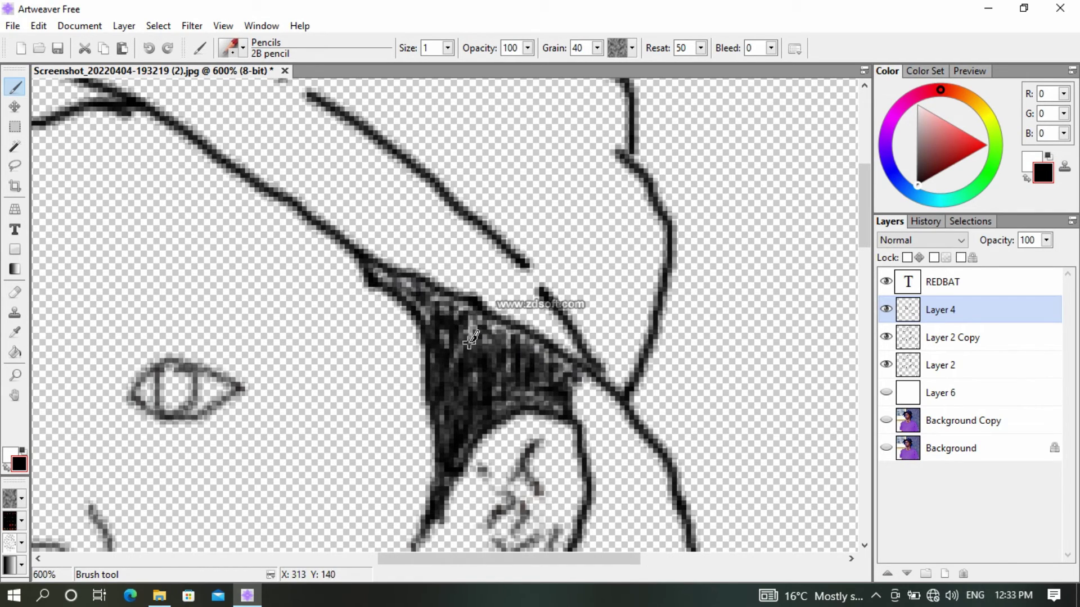
pyautogui.scroll(-6, 502, 398)
pyautogui.click(876, 596)
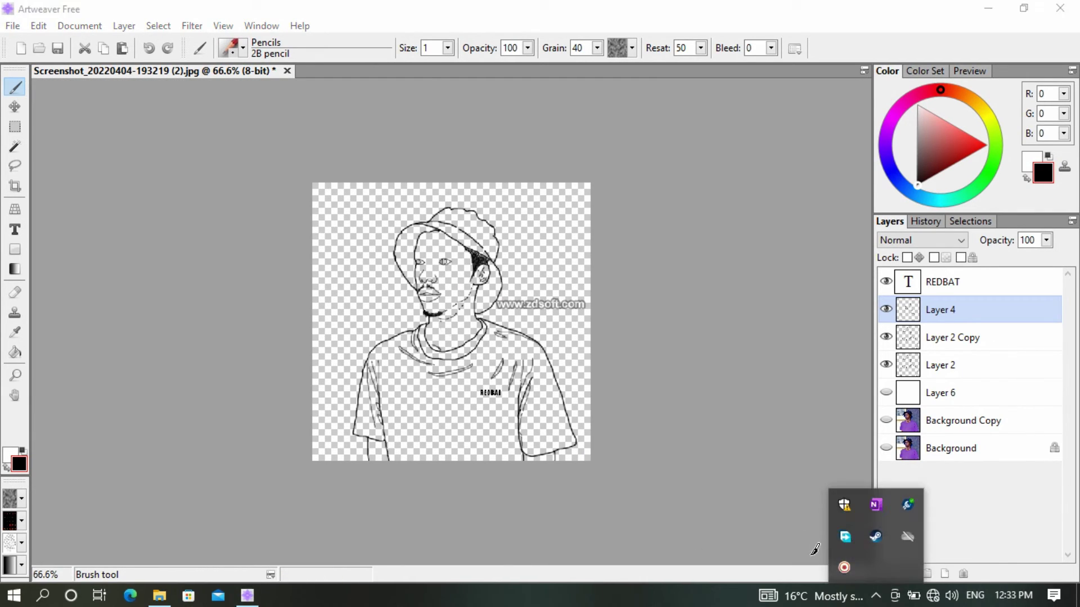
pyautogui.click(664, 286)
# Thicken the hairline under the front of the hat brim over the photo, and swap Background Copy for the white Layer 6
pyautogui.scroll(4, 425, 217)
pyautogui.click(886, 420)
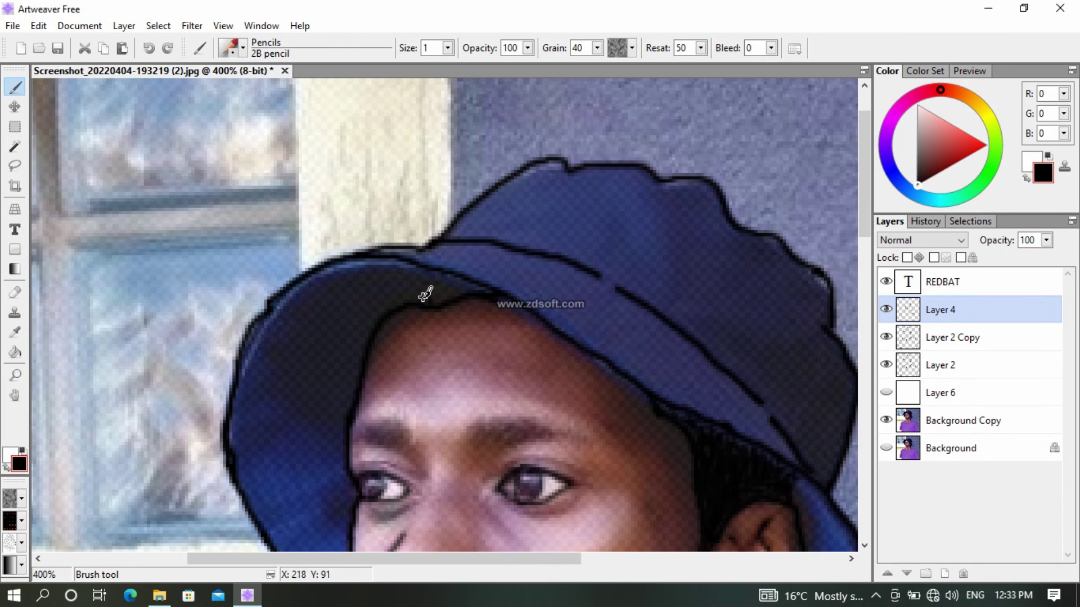
pyautogui.moveTo(424, 296); pyautogui.dragTo(458, 294)
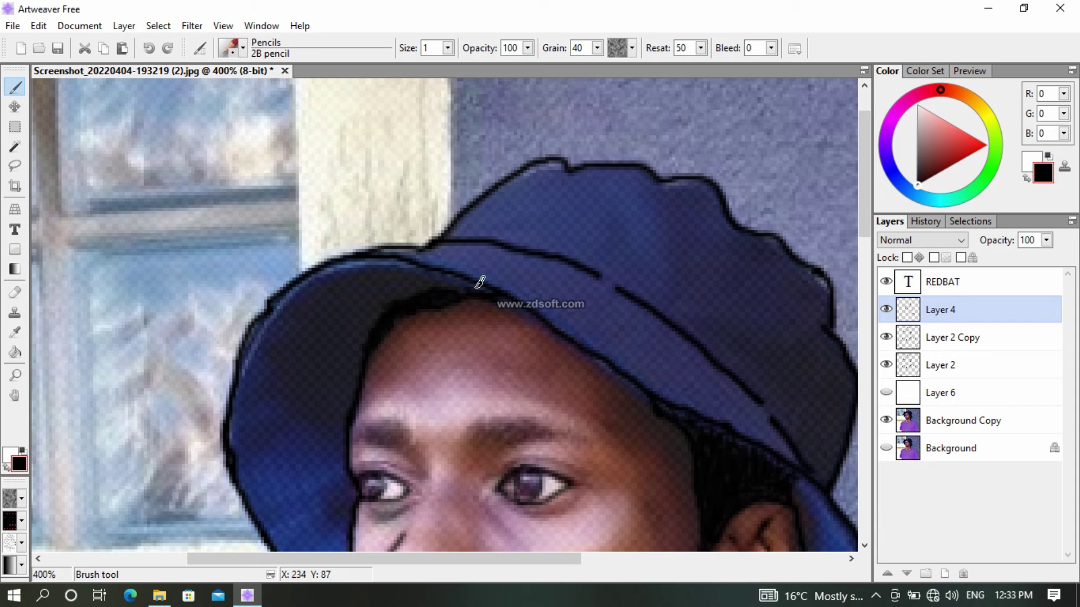
pyautogui.click(886, 420)
pyautogui.scroll(-5, 430, 247)
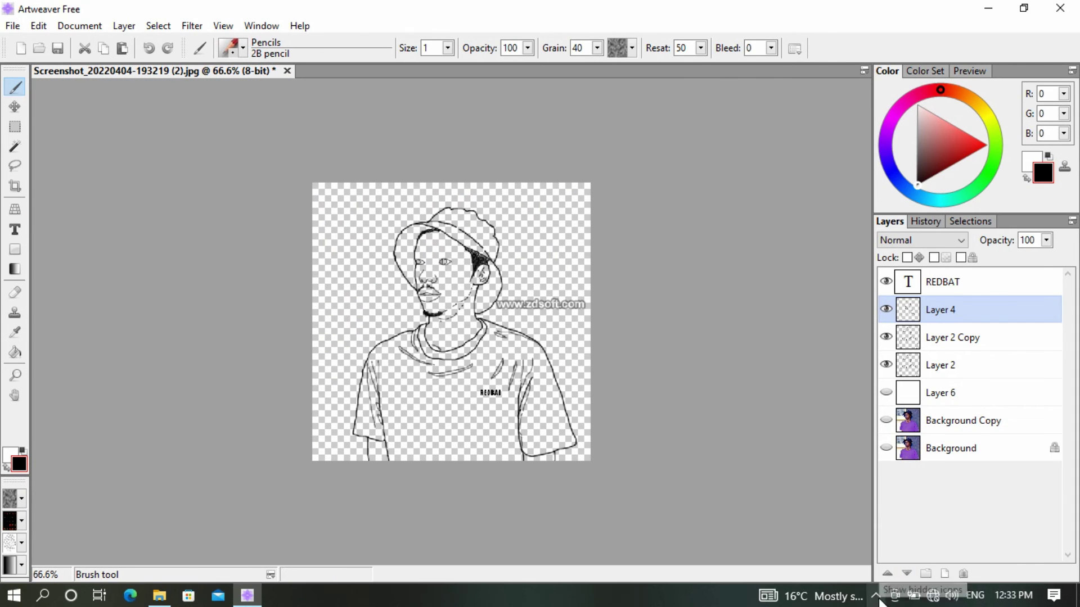
pyautogui.click(876, 596)
pyautogui.rightClick(845, 569)
pyautogui.press('Escape')
pyautogui.click(886, 393)
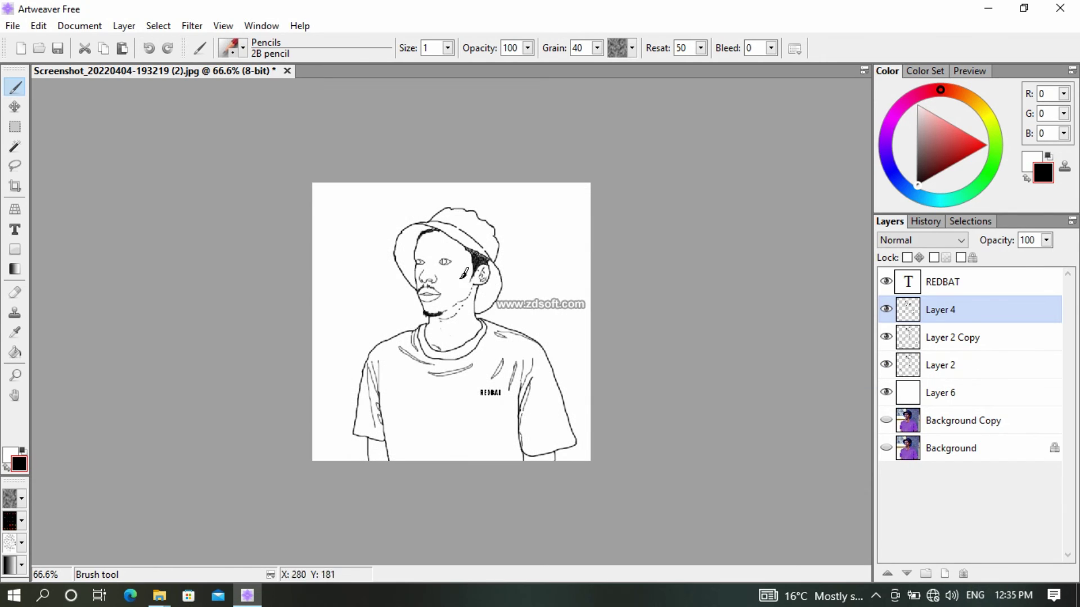
# Duplicate Layer 4 to strengthen its lines
pyautogui.scroll(1, 428, 328)
pyautogui.rightClick(928, 310)
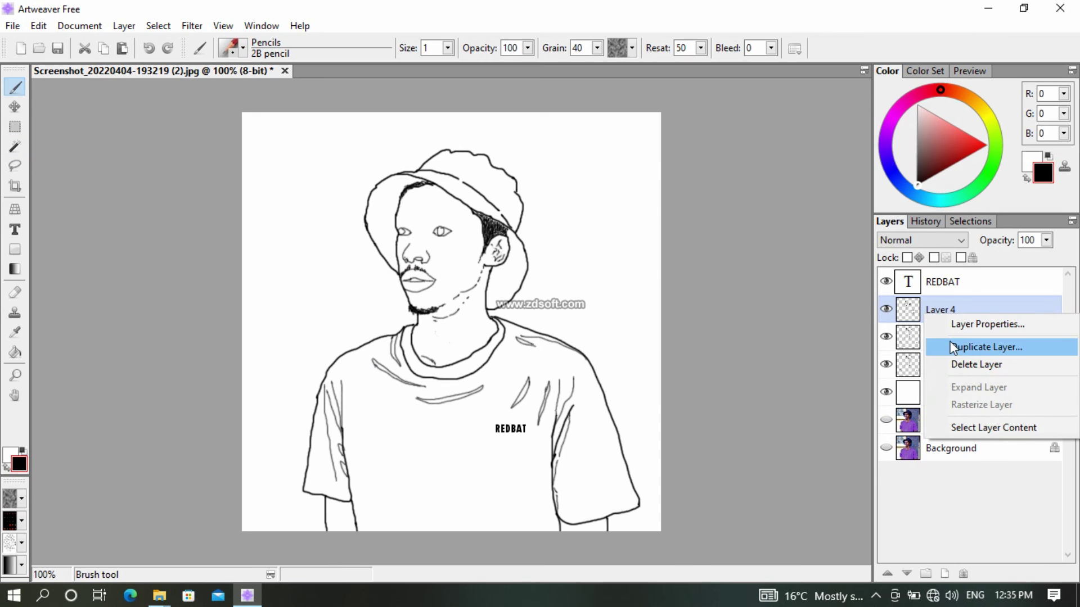
pyautogui.click(964, 345)
pyautogui.click(16, 28)
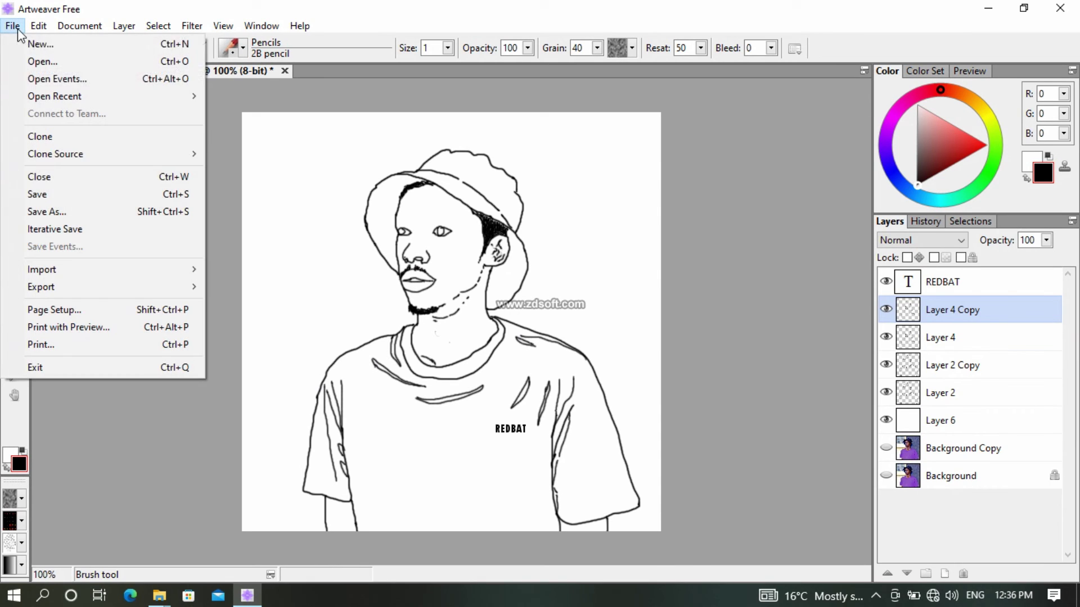
pyautogui.click(53, 212)
pyautogui.click(605, 361)
pyautogui.doubleClick(752, 312)
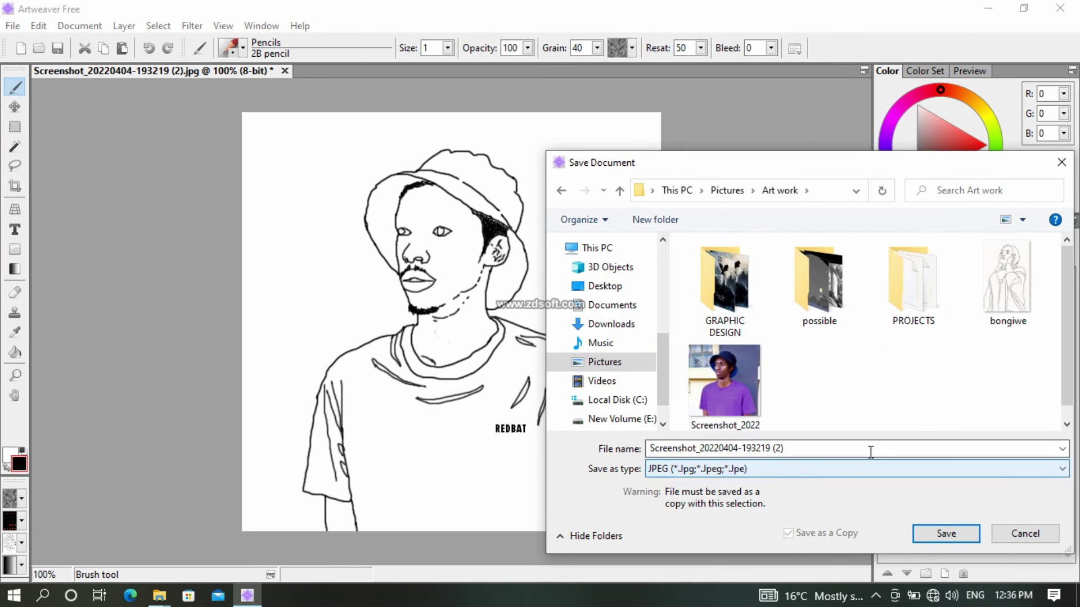
pyautogui.click(845, 470)
pyautogui.click(741, 485)
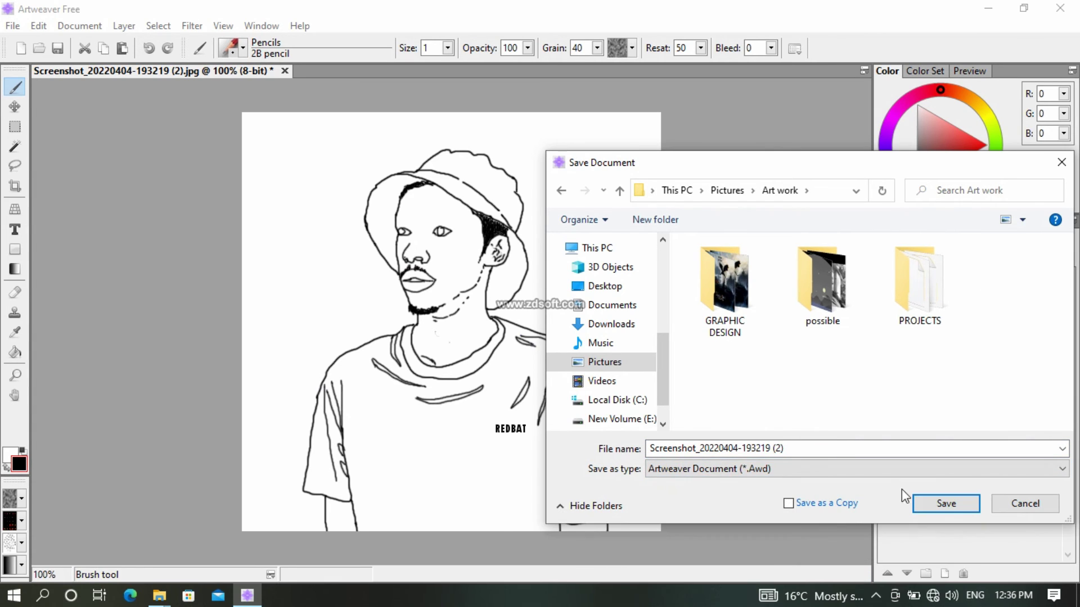
pyautogui.click(928, 509)
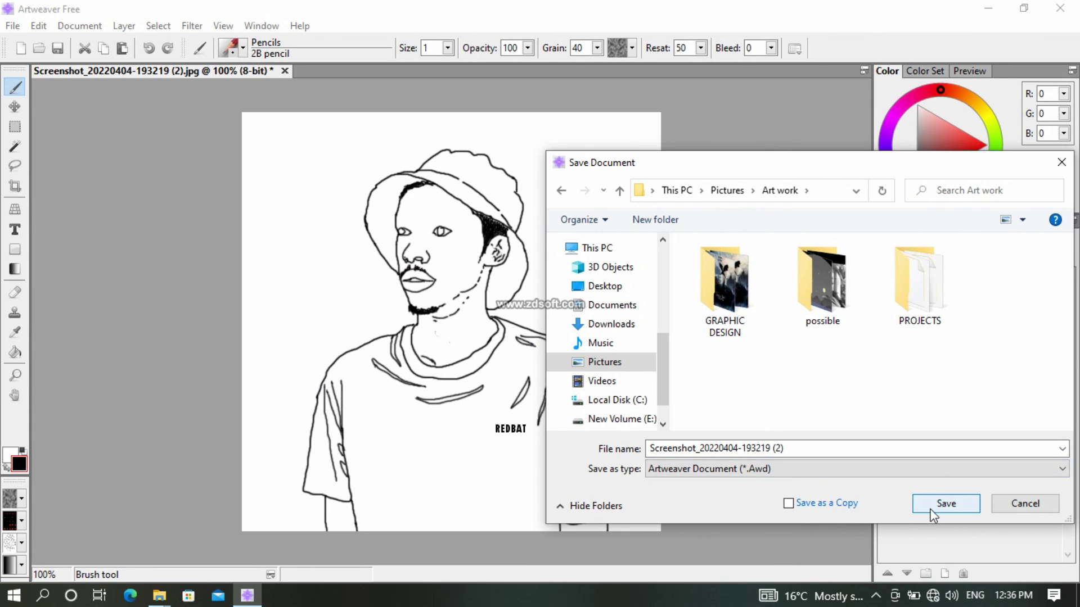
# Fill Layer 6 with light green (R 229, G 255, B 198) using the Paint Bucket
pyautogui.click(14, 352)
pyautogui.click(978, 422)
pyautogui.moveTo(925, 133); pyautogui.dragTo(932, 113)
pyautogui.moveTo(996, 136); pyautogui.dragTo(996, 142)
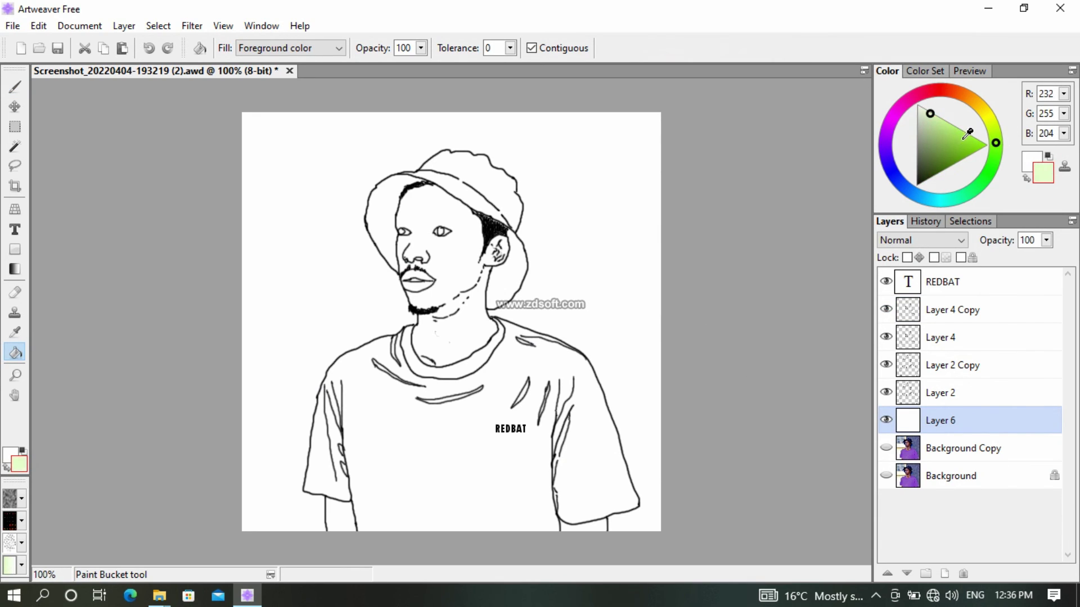
pyautogui.moveTo(935, 127); pyautogui.dragTo(932, 113)
pyautogui.click(618, 153)
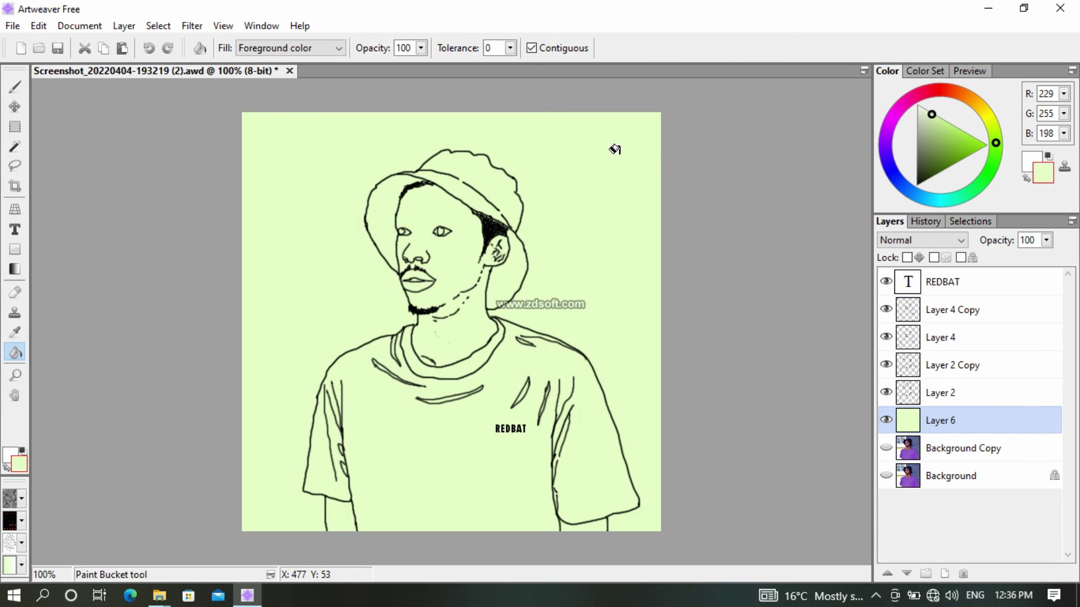
# Hide Layer 2, lower the REDBAT text layer's opacity to 26, and save the document
pyautogui.click(887, 393)
pyautogui.click(1019, 275)
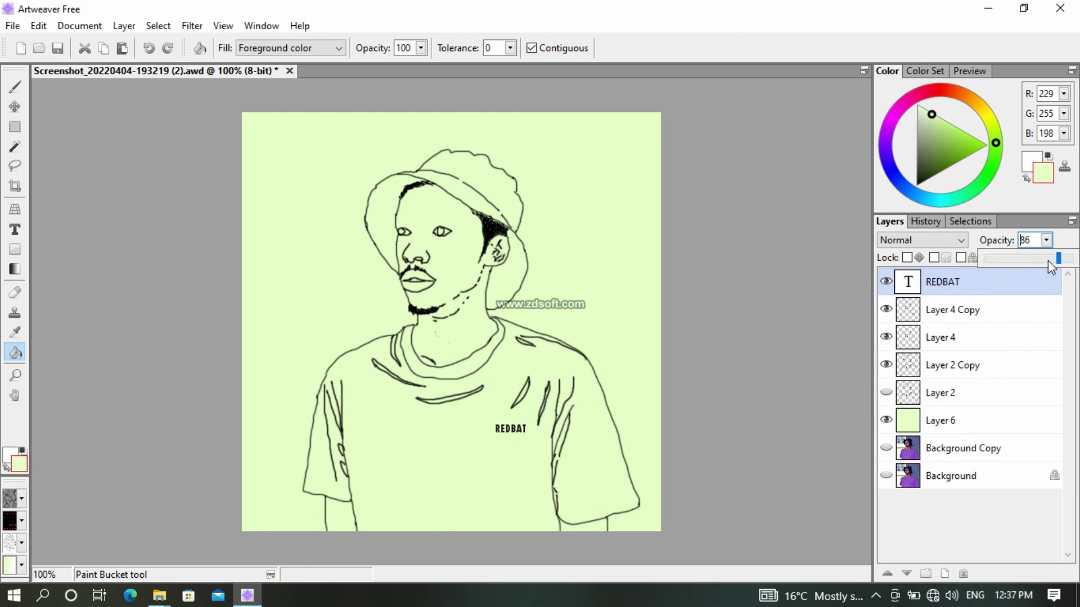
pyautogui.click(17, 235)
pyautogui.click(647, 49)
pyautogui.click(738, 179)
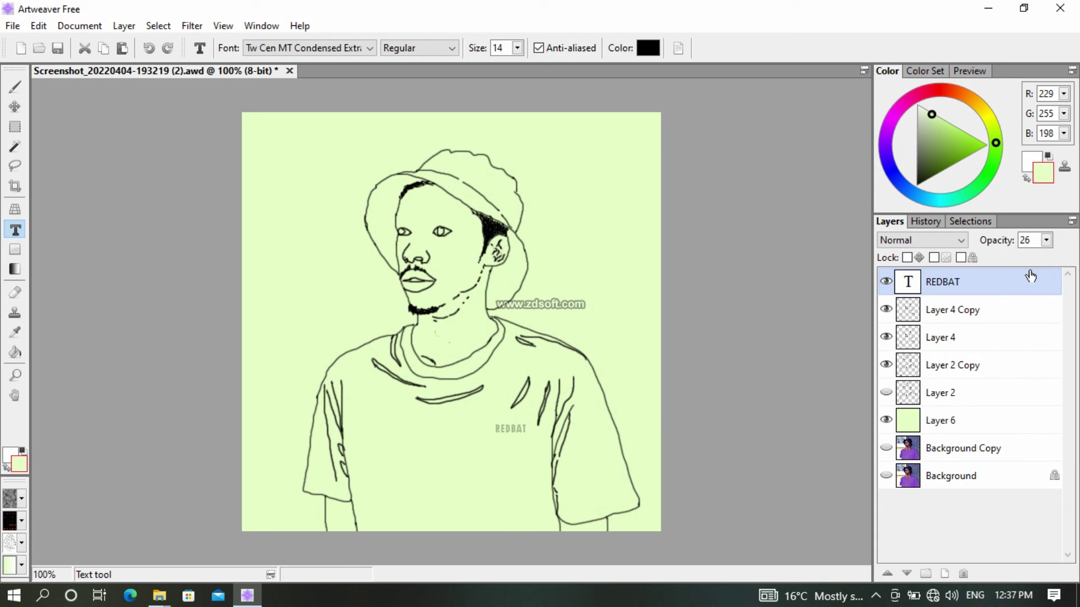
pyautogui.click(13, 26)
pyautogui.click(45, 188)
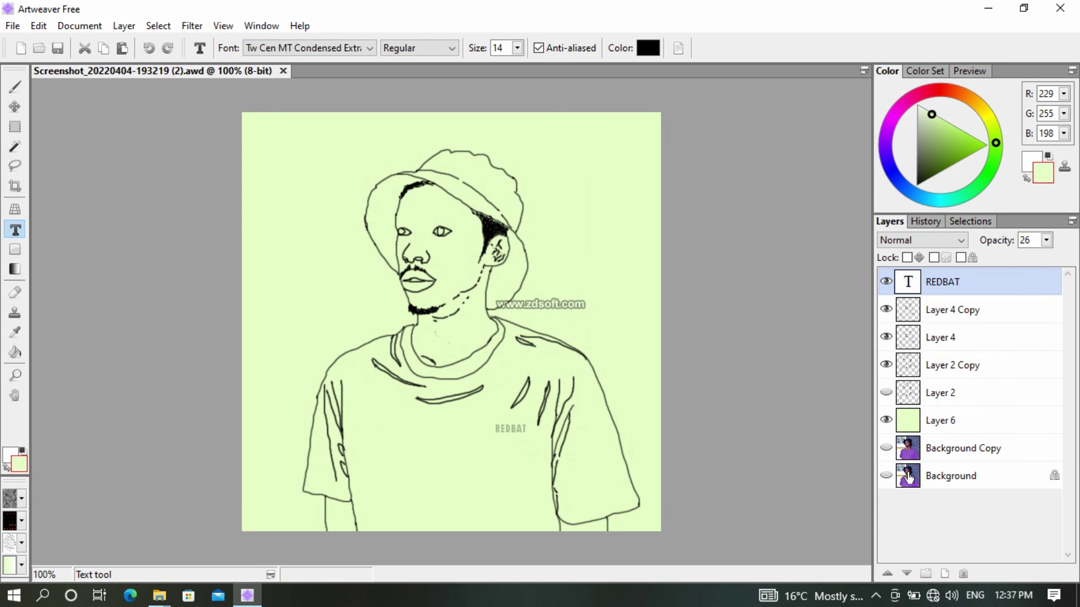
# Compare the line drawing with the photo by viewing it over Background Copy and Background without Layer 6
pyautogui.click(885, 448)
pyautogui.click(886, 420)
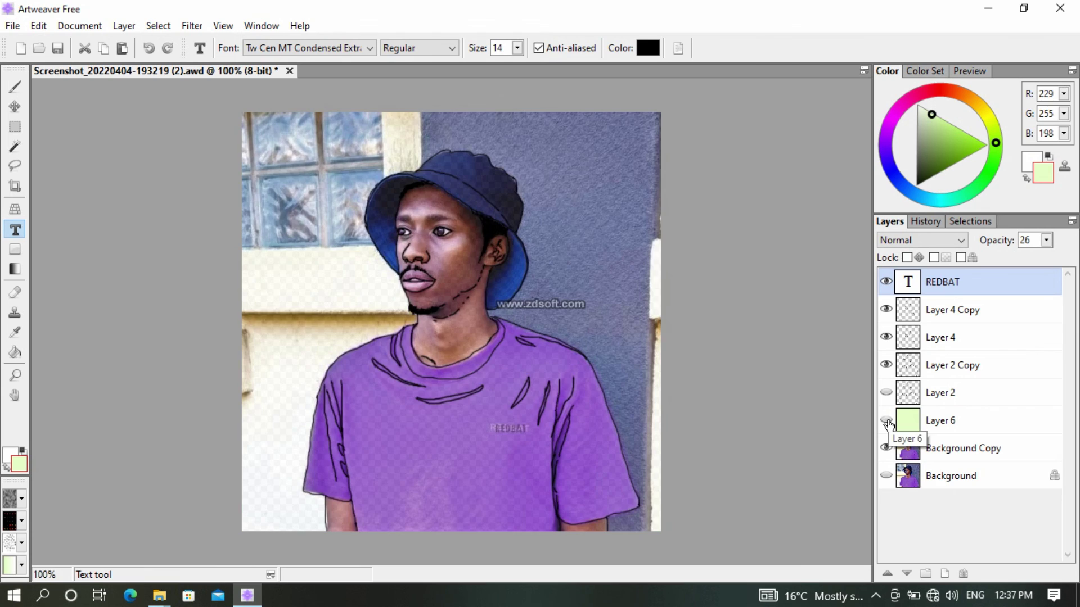
pyautogui.click(885, 420)
pyautogui.click(886, 475)
pyautogui.click(885, 420)
pyautogui.click(886, 448)
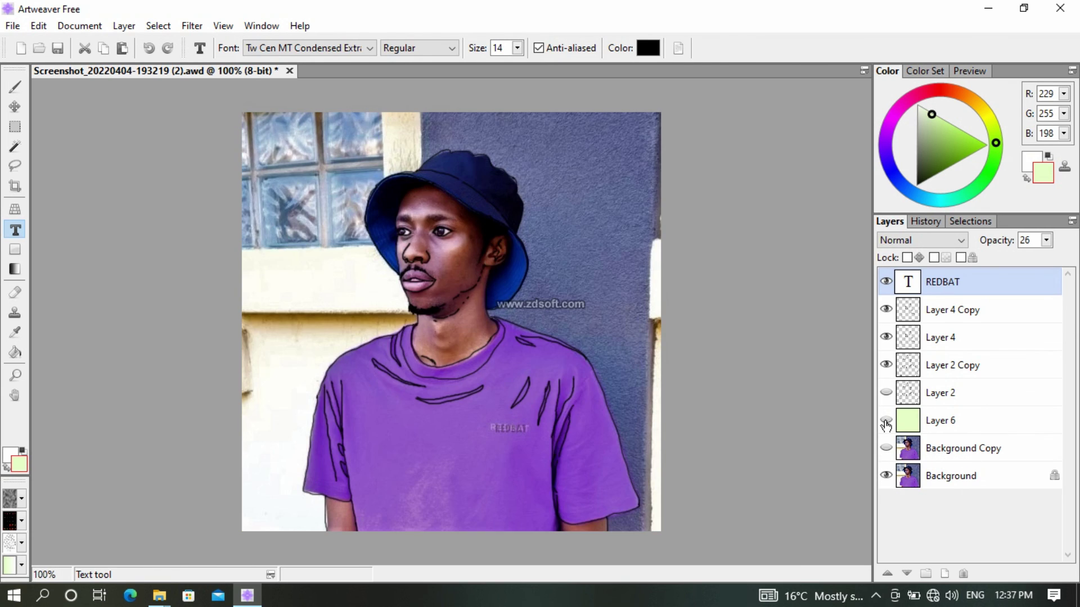
# Show the green Layer 6 again, hide Background, and save the document
pyautogui.click(885, 420)
pyautogui.click(885, 475)
pyautogui.click(13, 26)
pyautogui.click(37, 194)
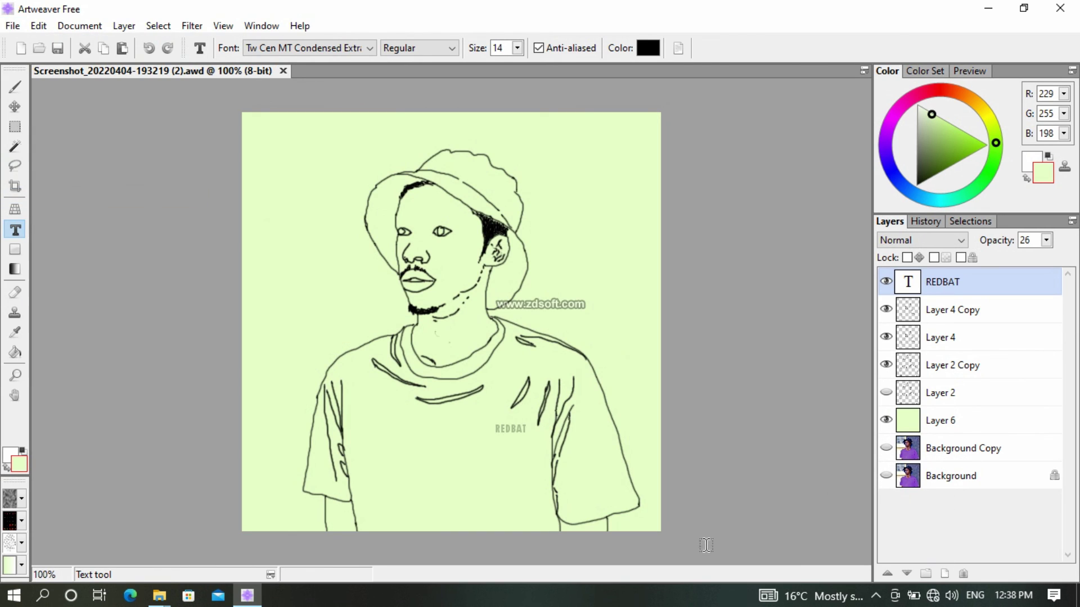